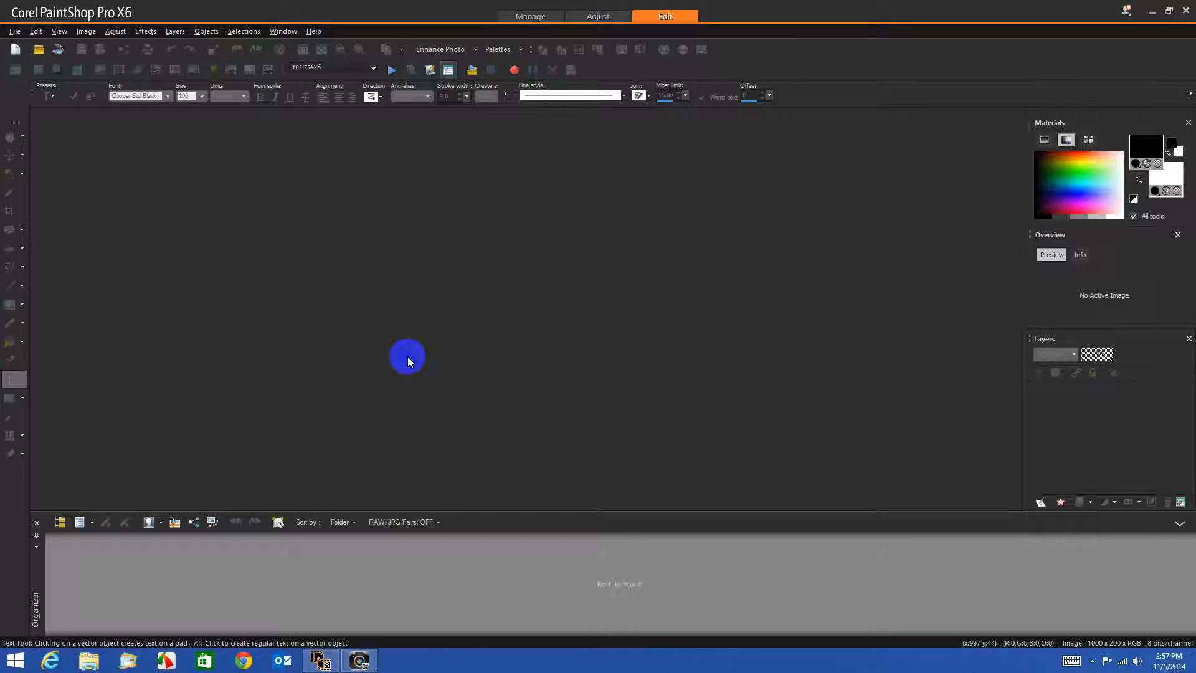
Create a 1000 x 200 pixel image at 200 pixels/inch with a transparent raster background and centre its window in the workspace
{"action": "left_click", "coordinate": [14, 53]}
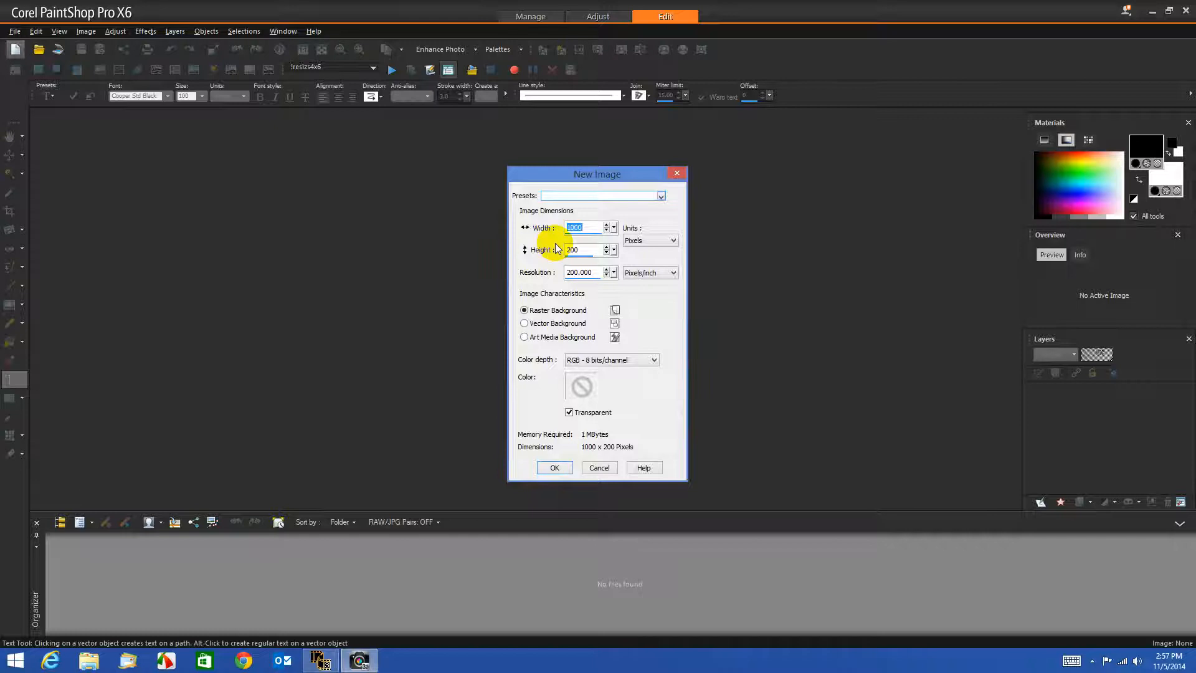
{"action": "left_click", "coordinate": [555, 467]}
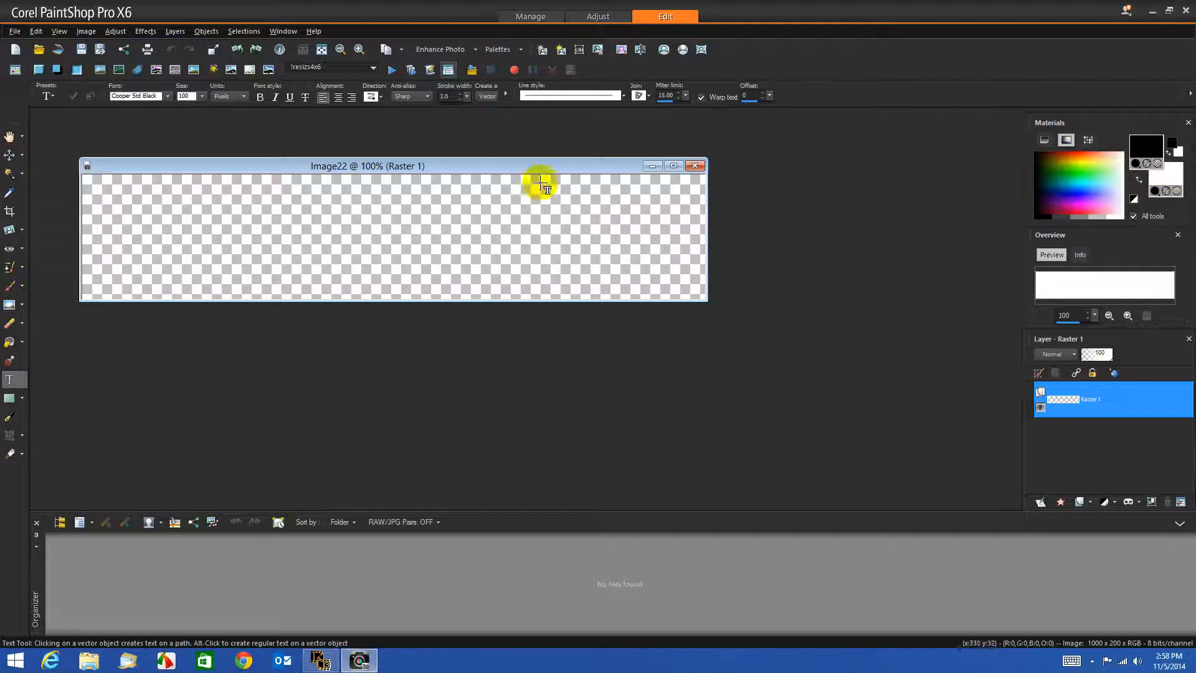
{"action": "left_click_drag", "start_coordinate": [522, 165], "coordinate": [720, 185]}
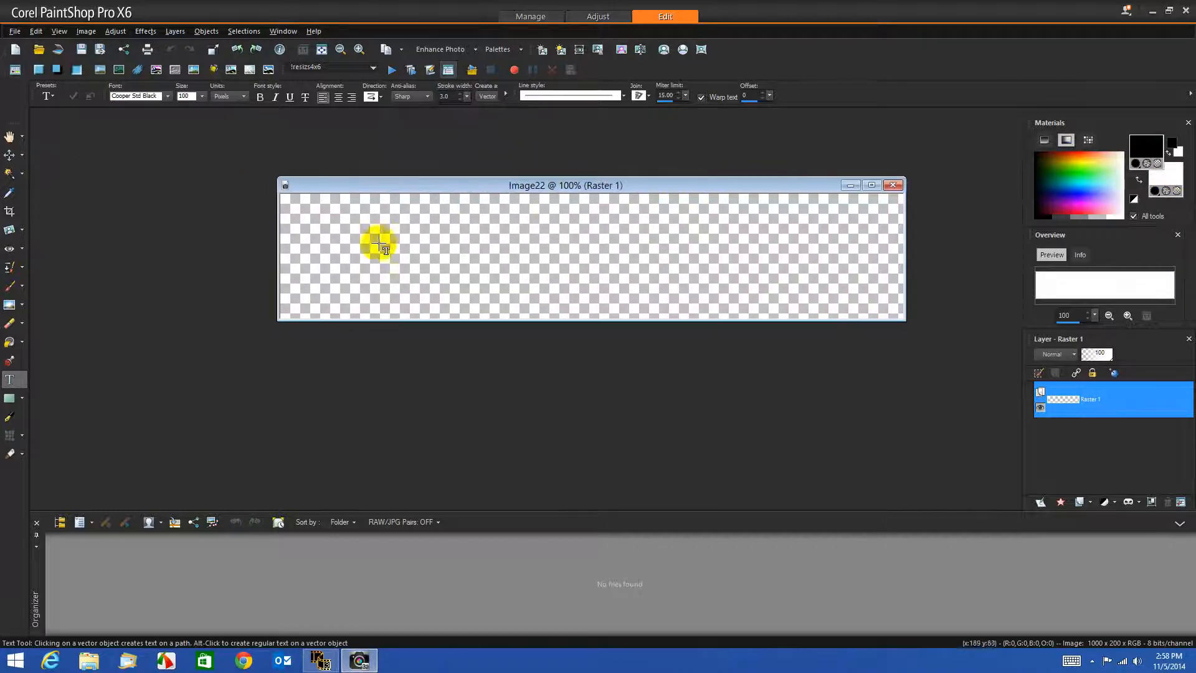
Add the text "Happy Holidays" to the image in Cooper Std Black at size 100
{"action": "left_click", "coordinate": [302, 240]}
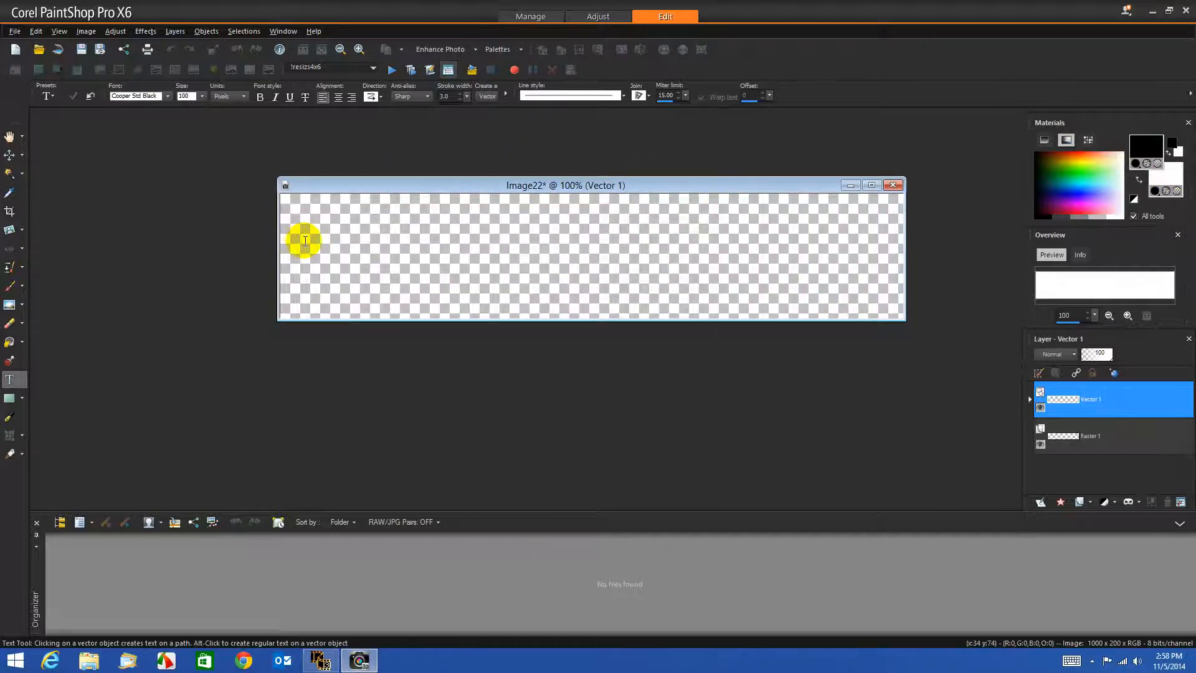
{"action": "type", "text": "Happ"}
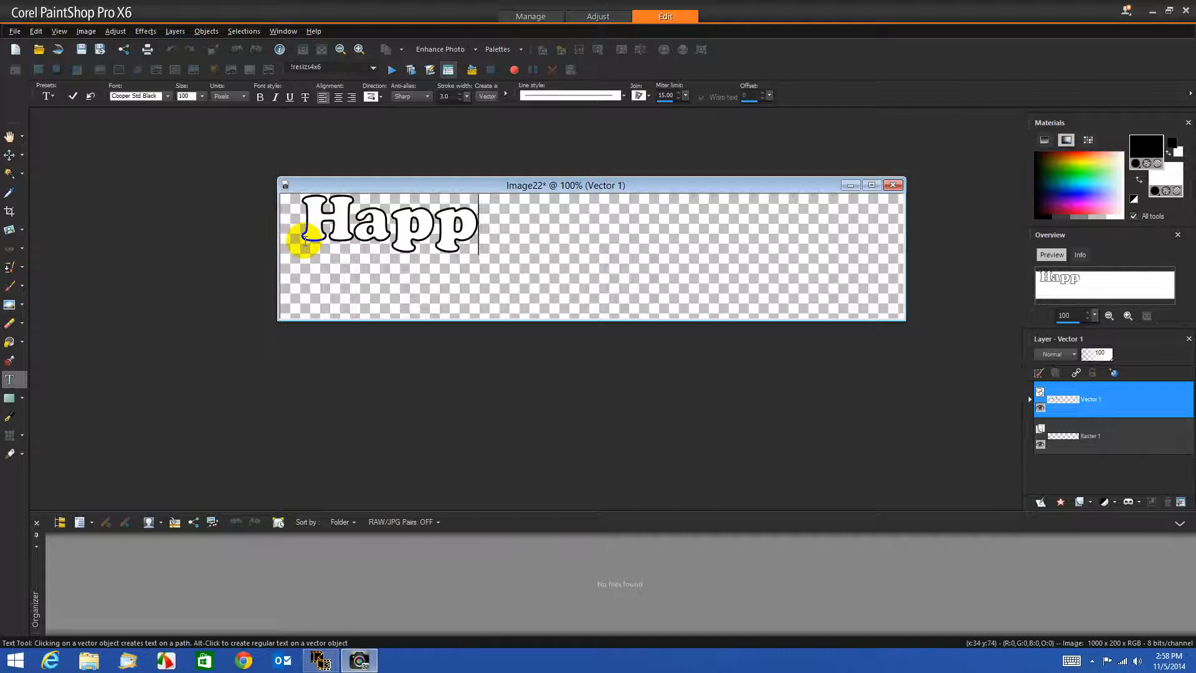
{"action": "type", "text": "y Hol"}
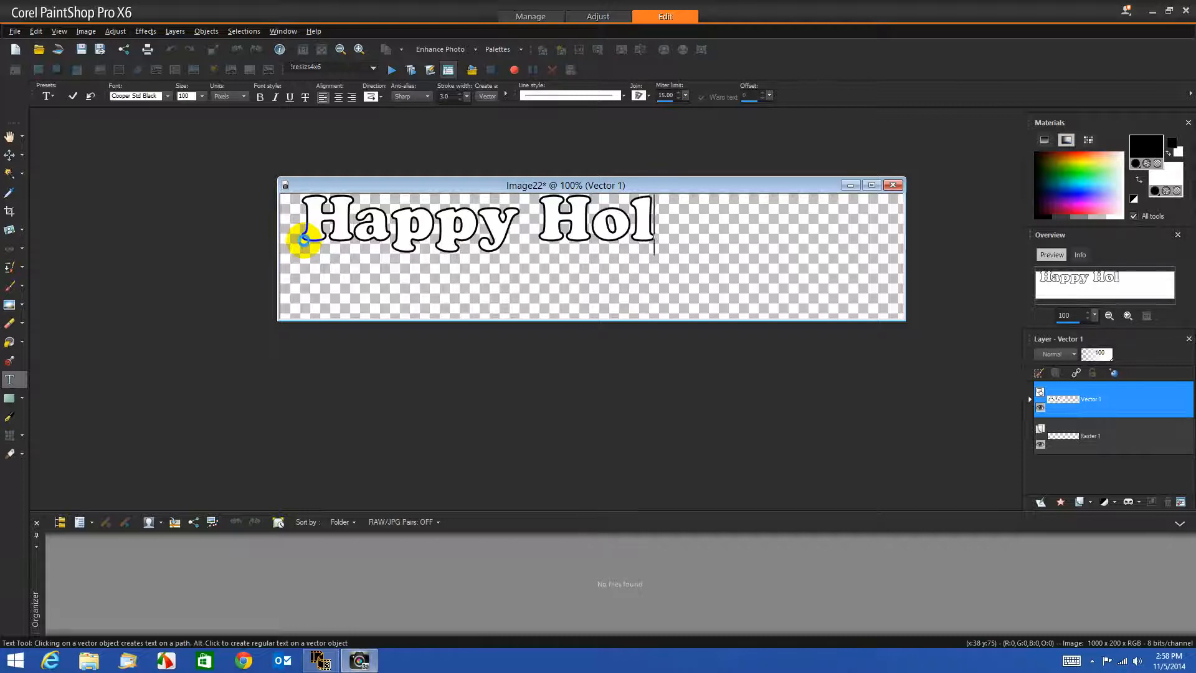
{"action": "type", "text": "idays"}
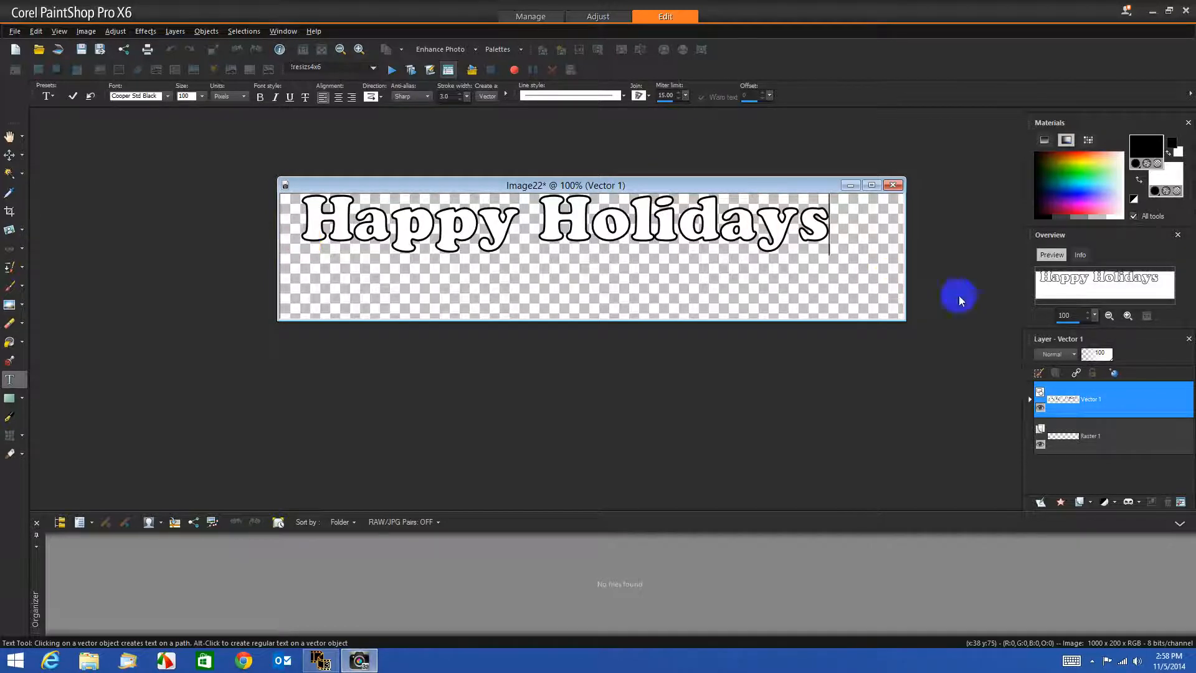
Convert the text's vector layer to a raster layer and delete the empty Raster 1 layer
{"action": "right_click", "coordinate": [1123, 409]}
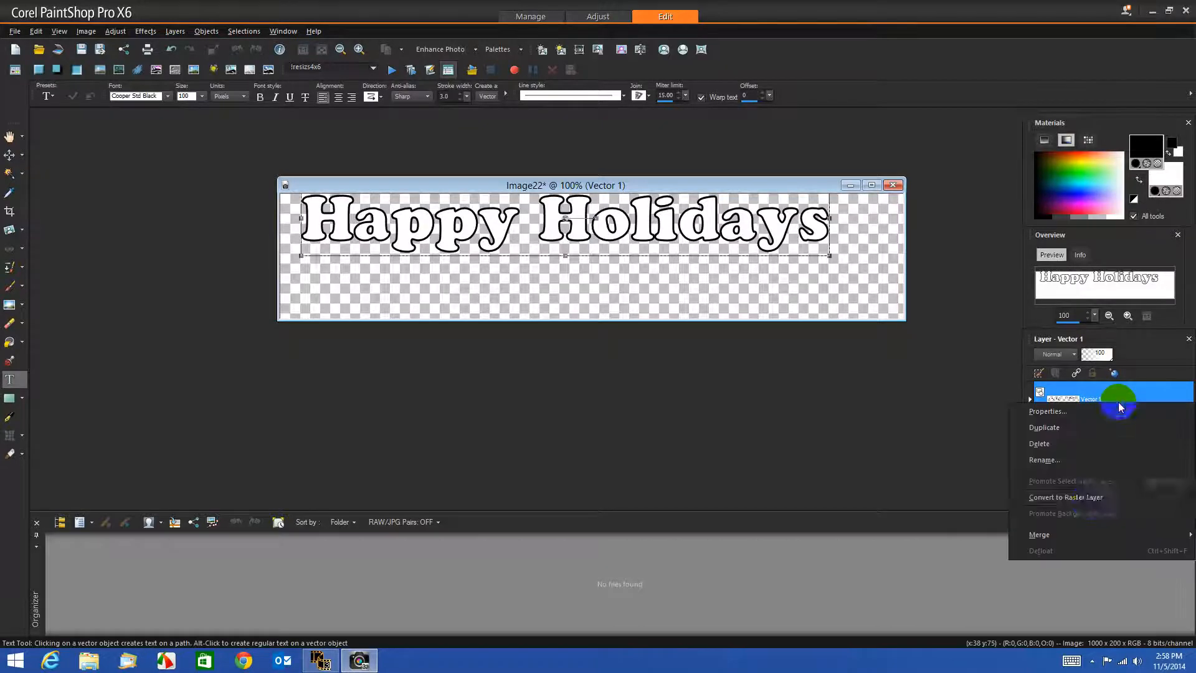
{"action": "left_click", "coordinate": [1078, 496]}
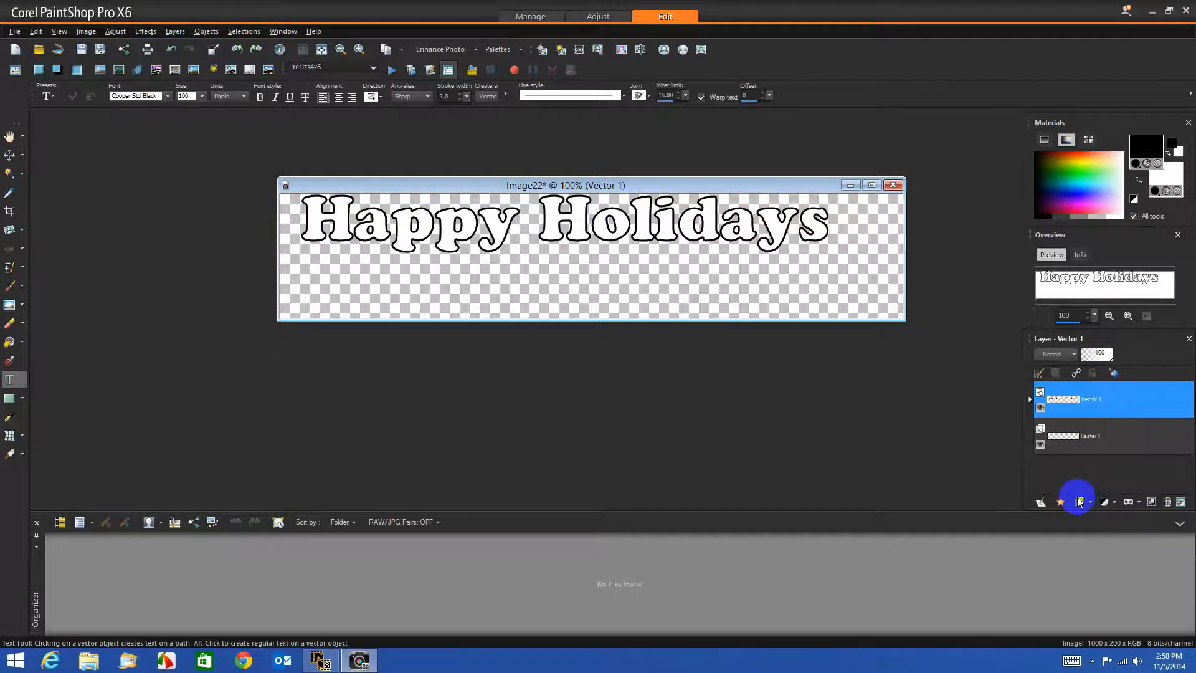
{"action": "left_click", "coordinate": [1083, 449]}
{"action": "right_click", "coordinate": [1085, 450]}
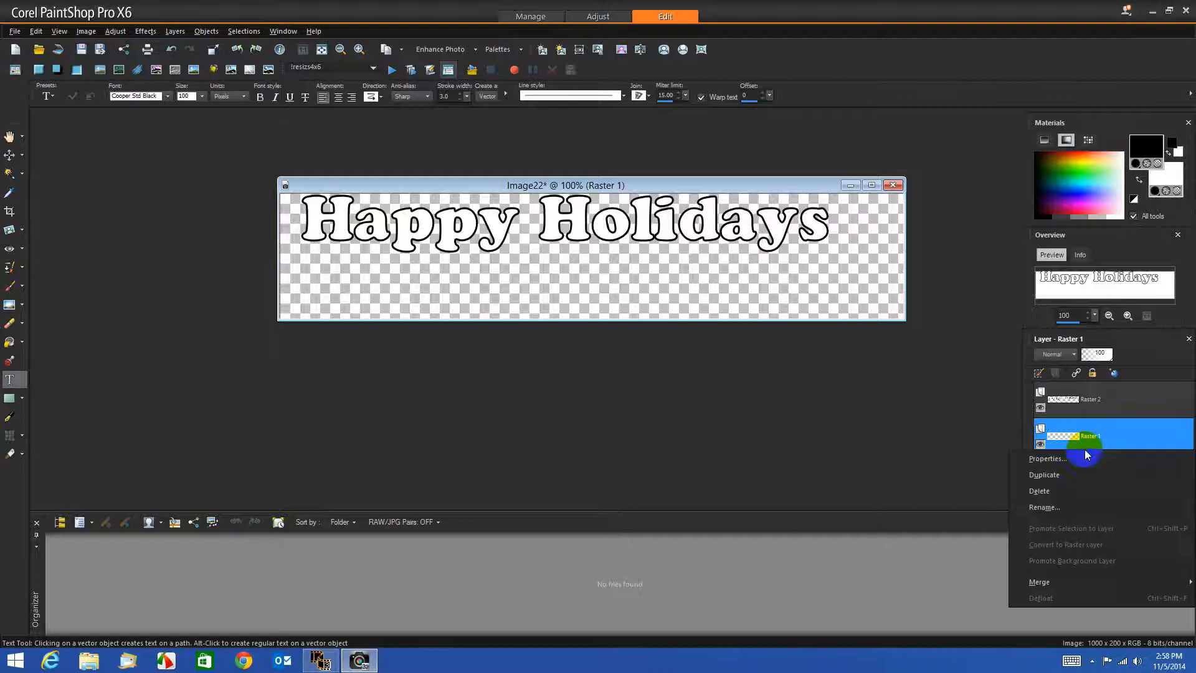
{"action": "left_click", "coordinate": [1039, 491]}
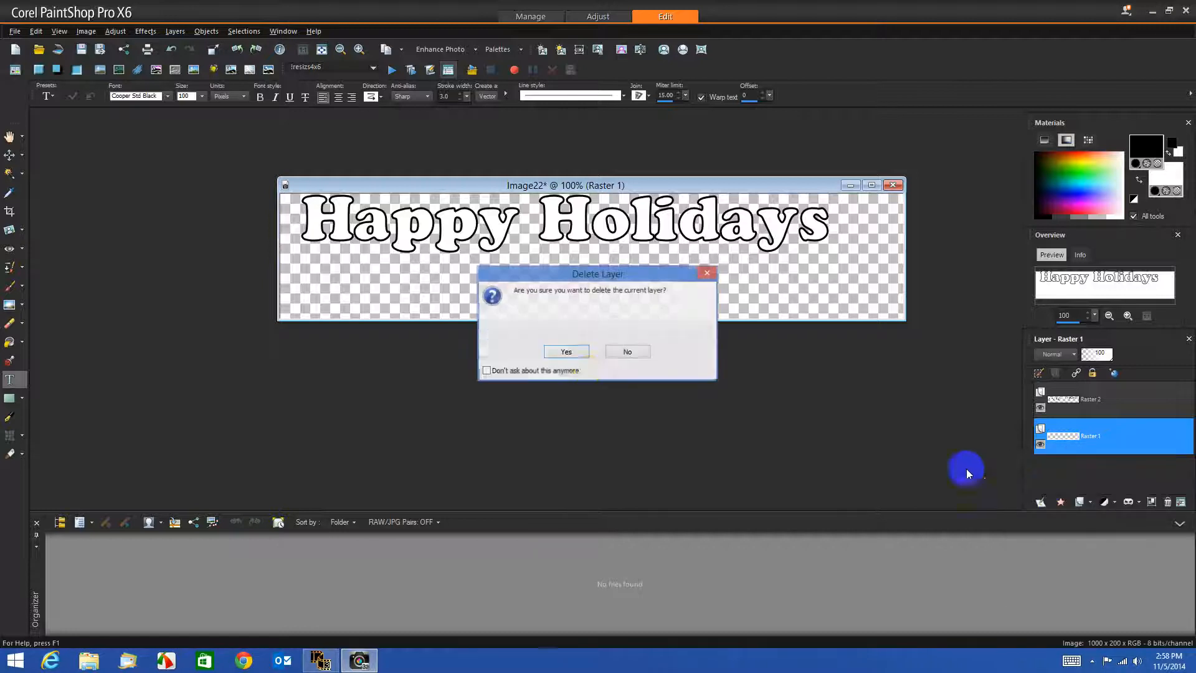
{"action": "left_click", "coordinate": [565, 353]}
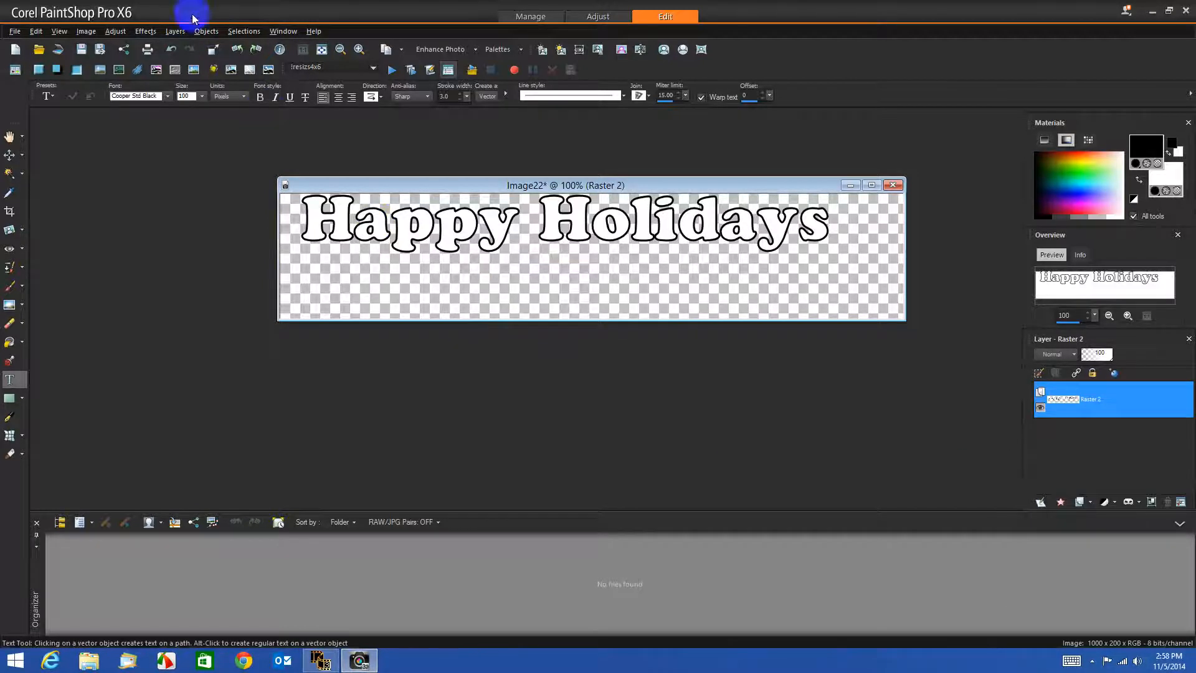
Center the "Happy Holidays" text in the canvas
{"action": "left_click", "coordinate": [206, 32]}
{"action": "mouse_move", "coordinate": [228, 51]}
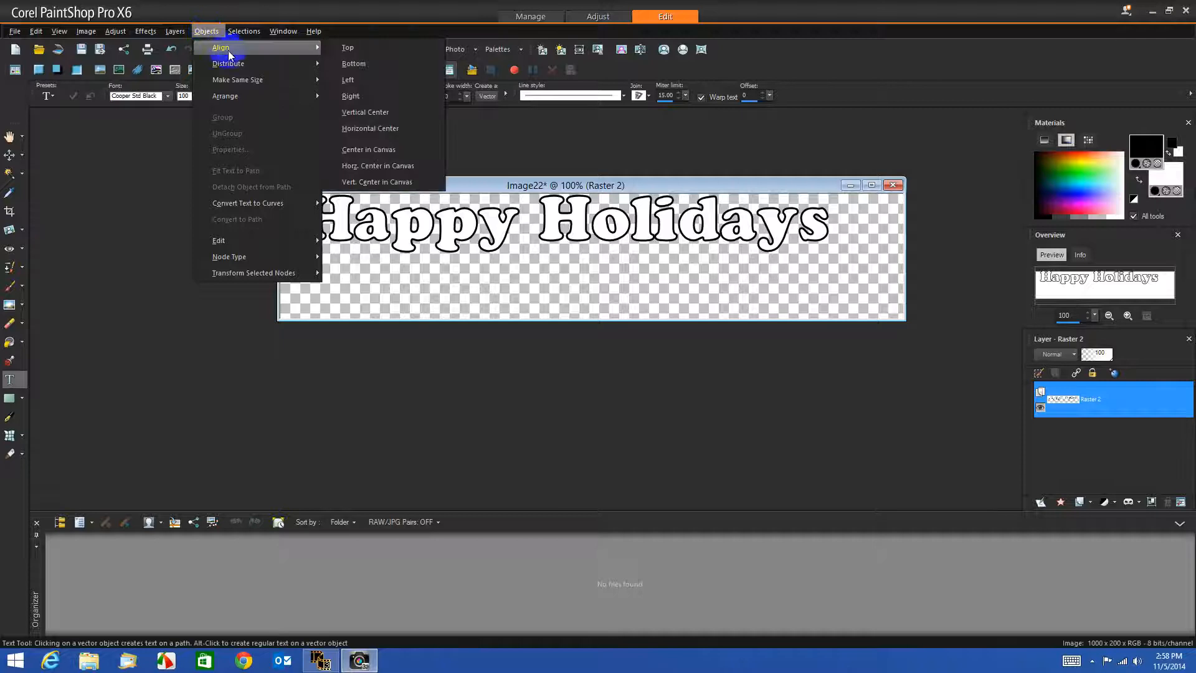
{"action": "left_click", "coordinate": [374, 150]}
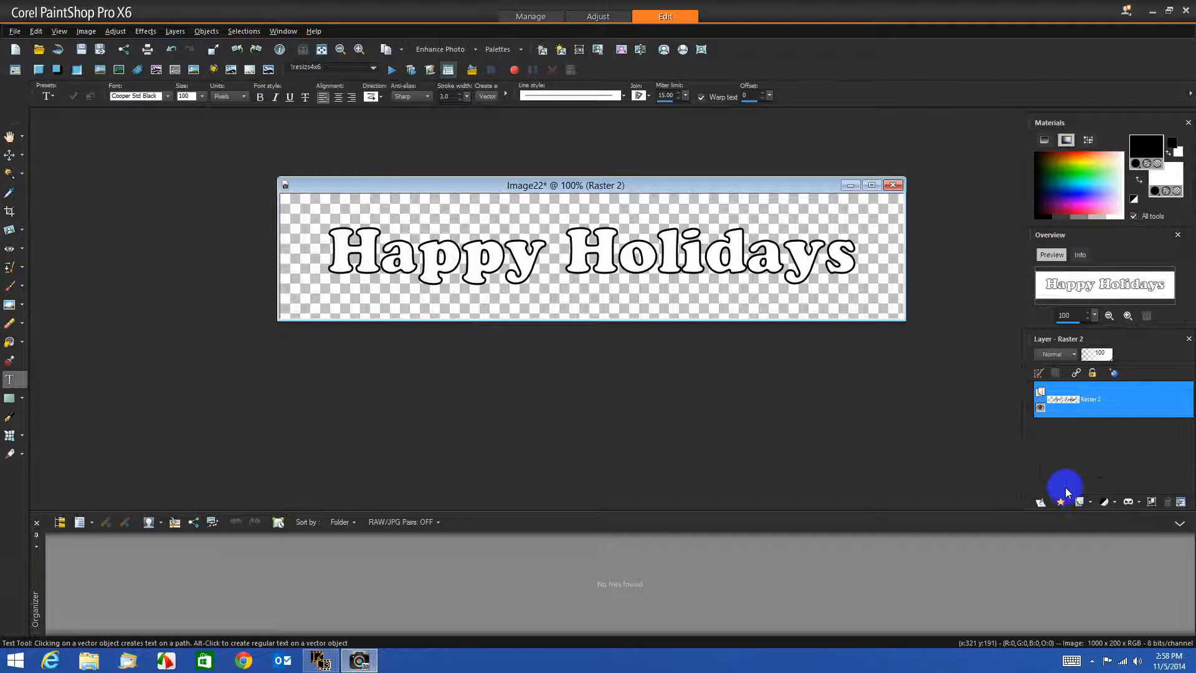
Duplicate the text layer twice and hide both copies
{"action": "left_click", "coordinate": [1041, 504]}
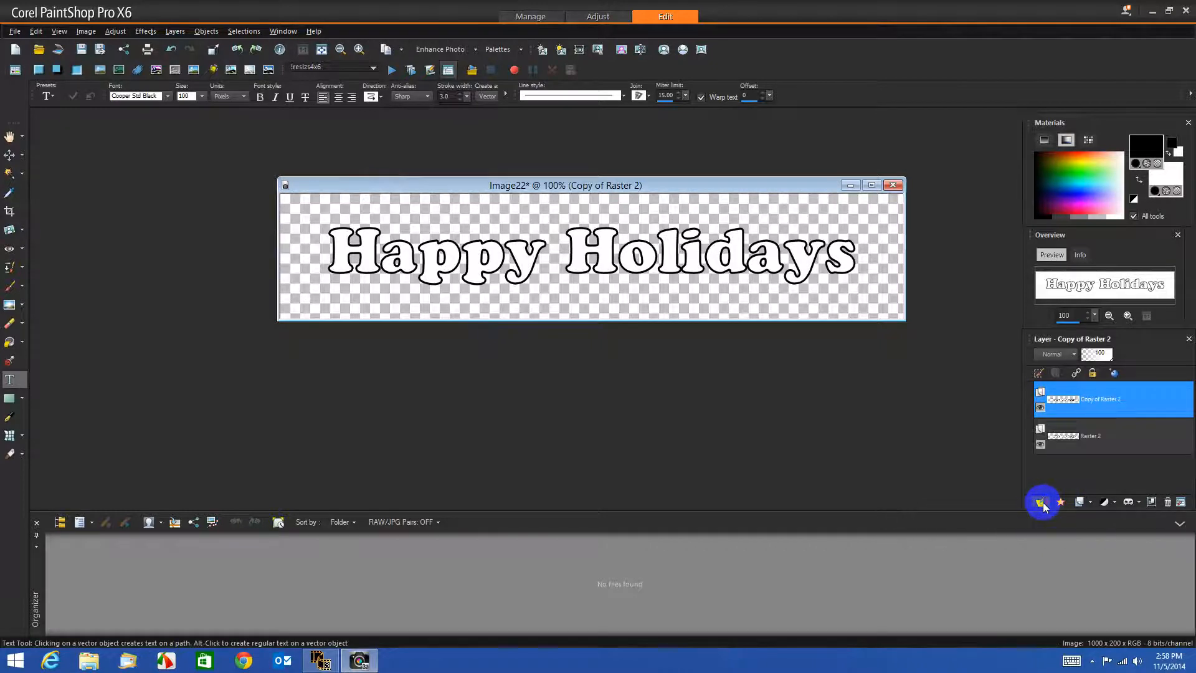
{"action": "left_click", "coordinate": [1042, 503]}
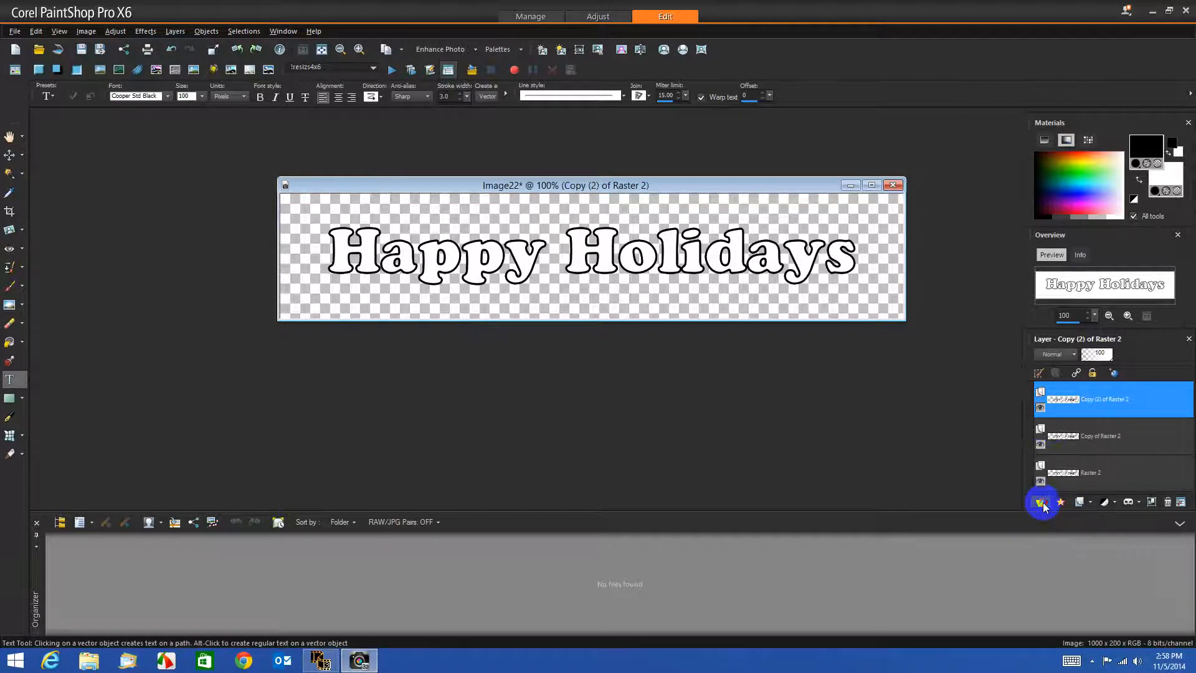
{"action": "left_click", "coordinate": [1041, 409]}
{"action": "left_click", "coordinate": [1041, 445]}
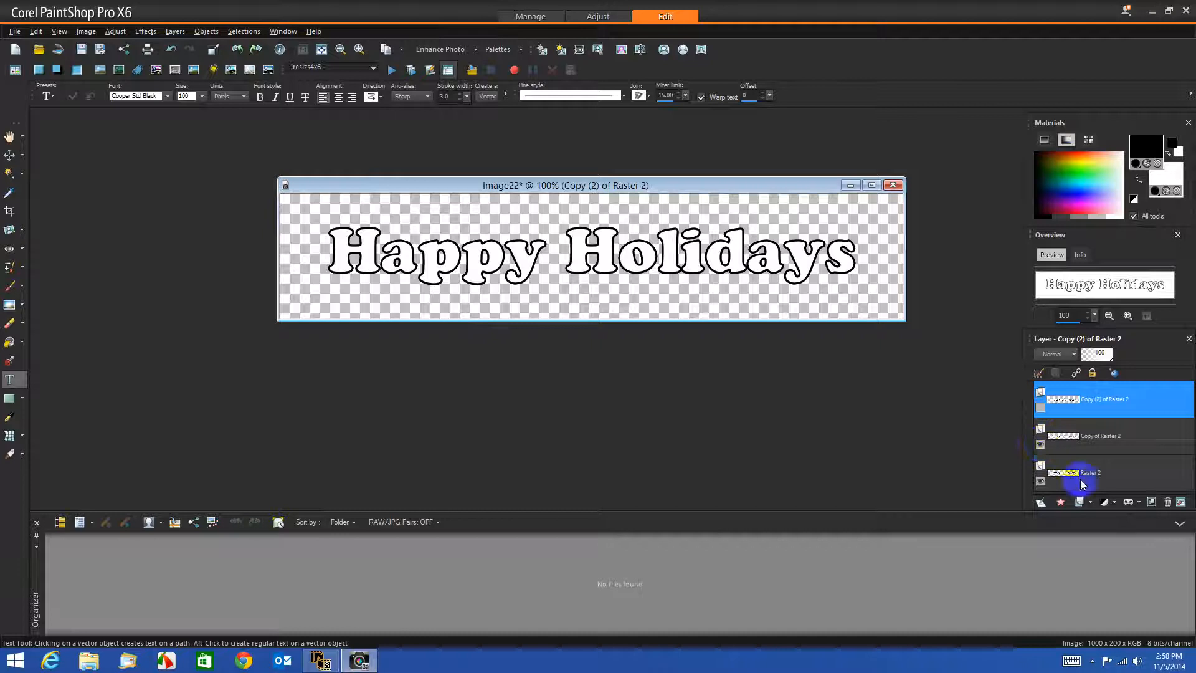
On the original Raster 2 layer, select the white fill of every letter with the Magic Wand, including the dot of the i
{"action": "left_click", "coordinate": [1124, 478]}
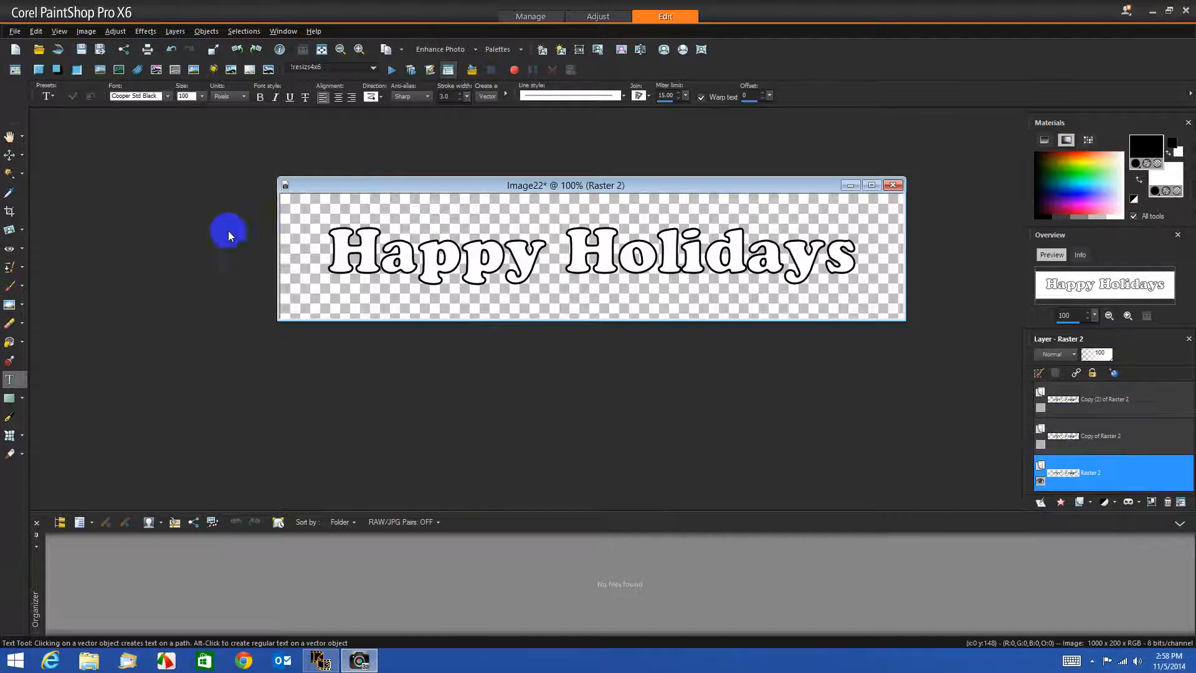
{"action": "left_click", "coordinate": [10, 173]}
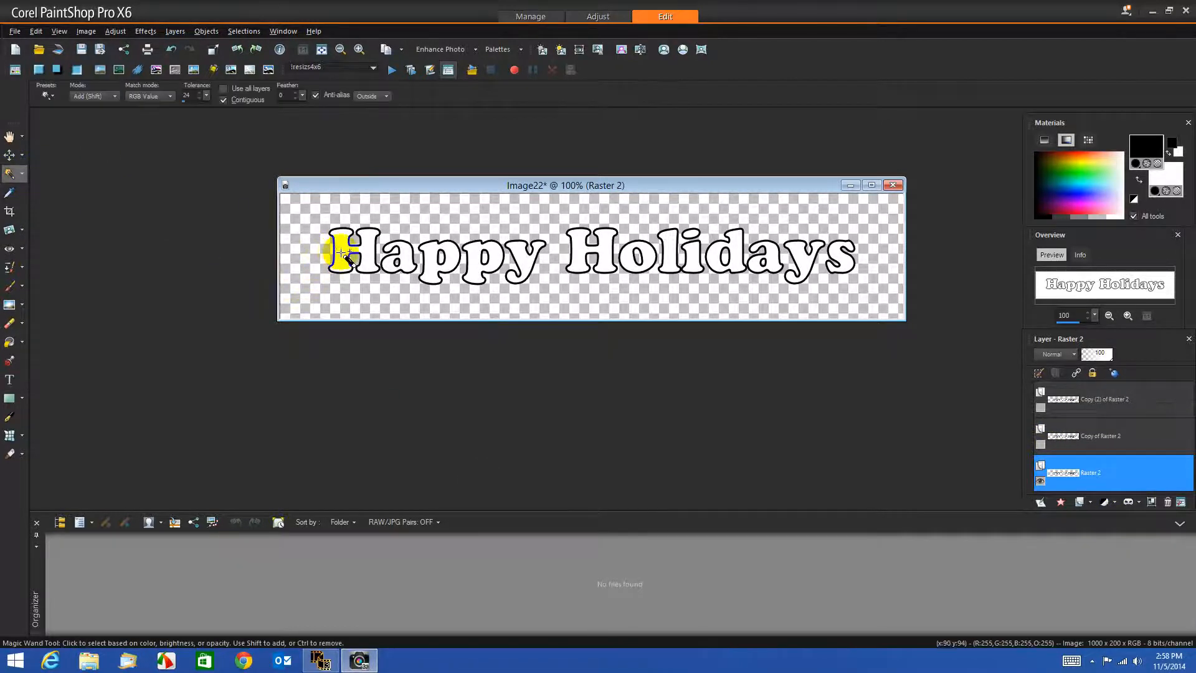
{"action": "left_click", "coordinate": [392, 258]}
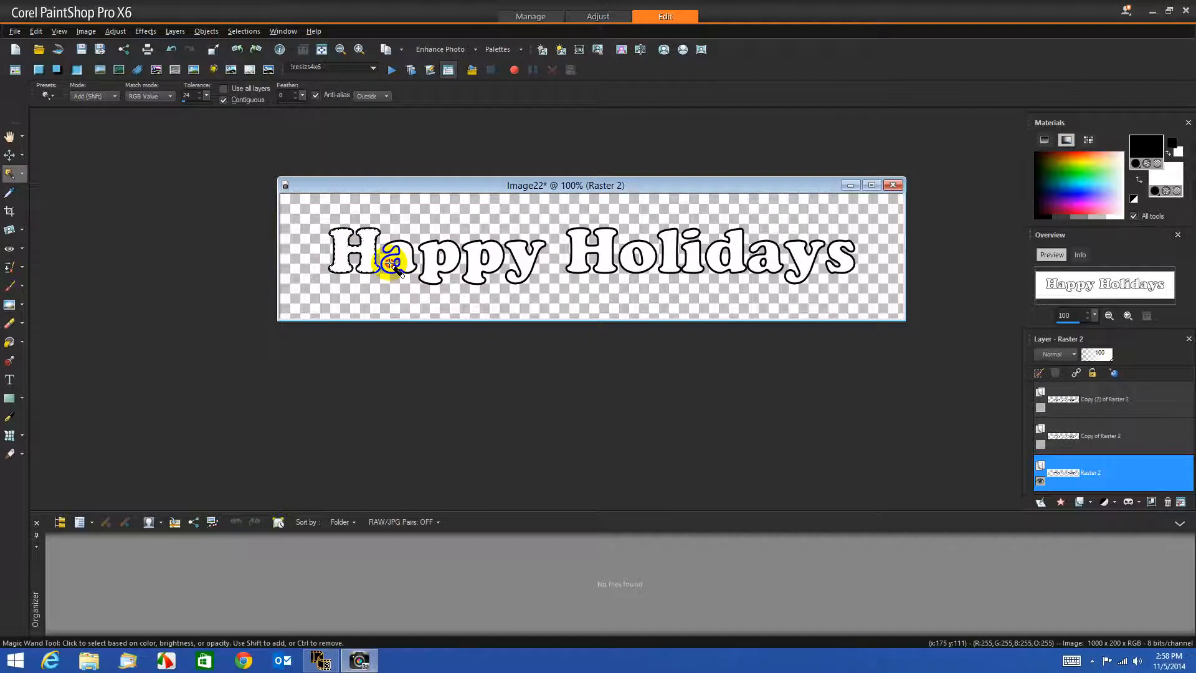
{"action": "left_click", "coordinate": [438, 259]}
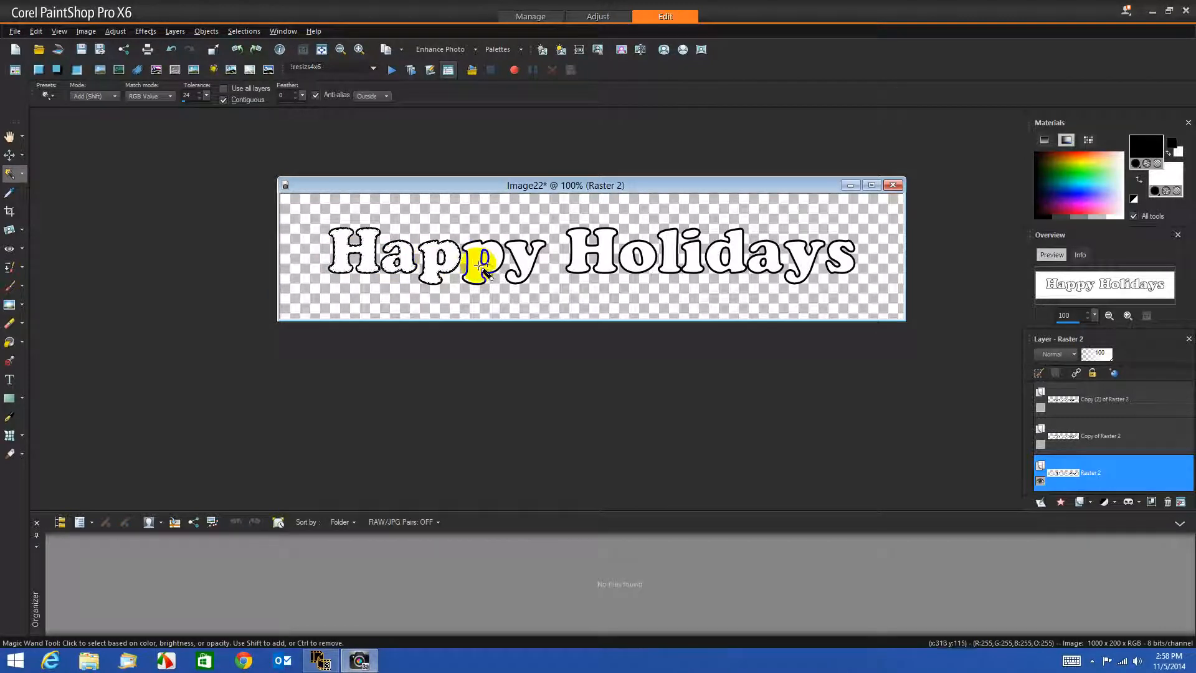
{"action": "left_click", "coordinate": [517, 252]}
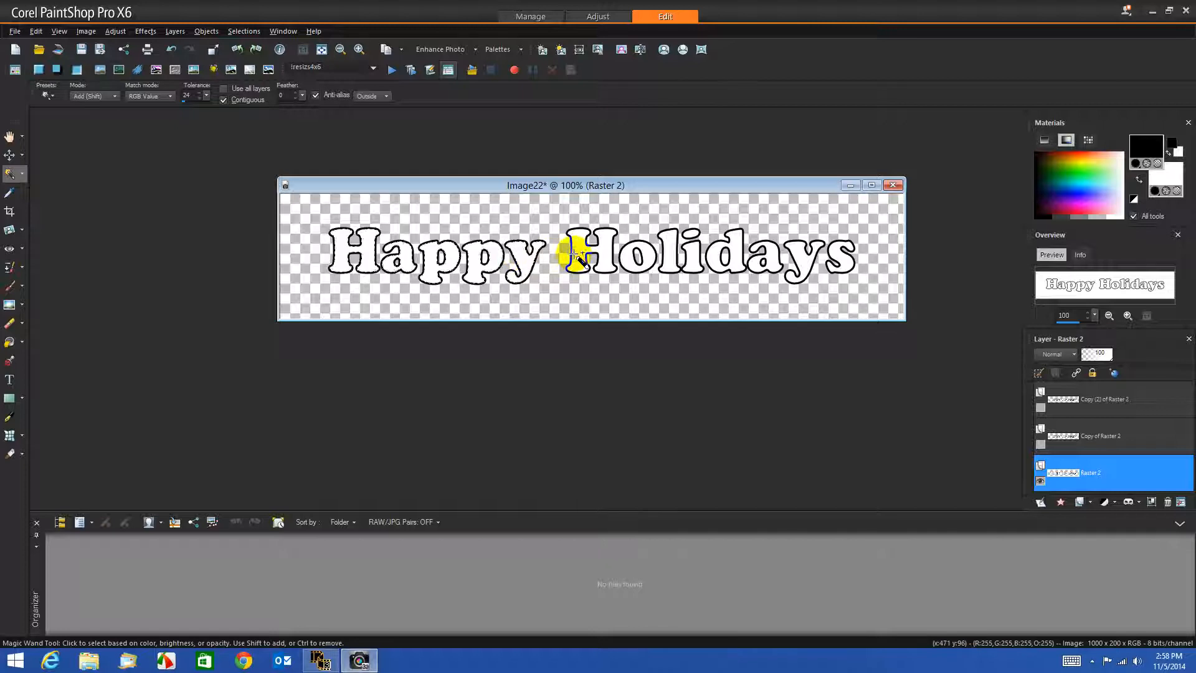
{"action": "left_click", "coordinate": [574, 254]}
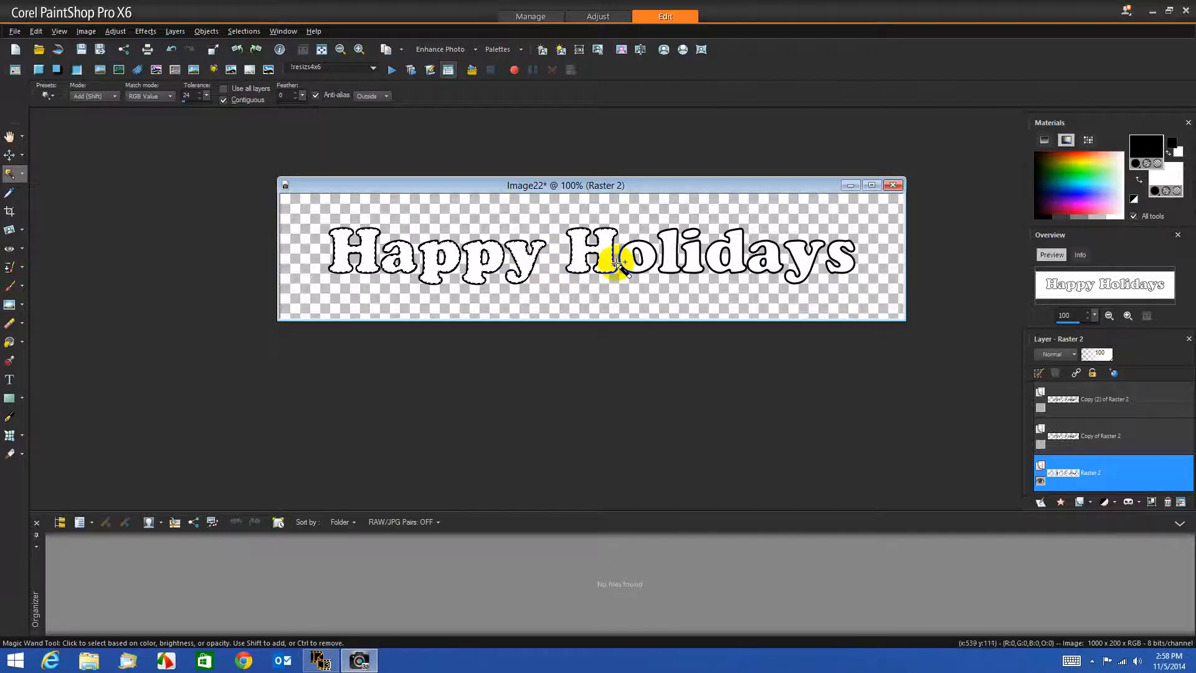
{"action": "left_click", "coordinate": [670, 254]}
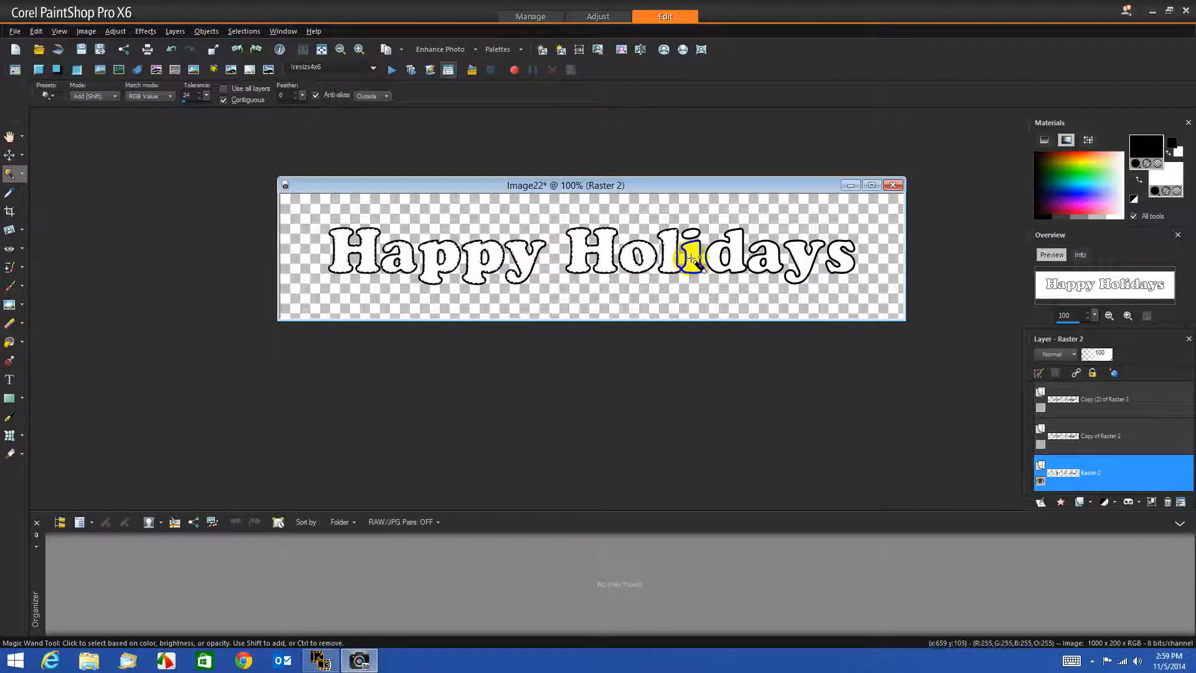
{"action": "left_click", "coordinate": [688, 229]}
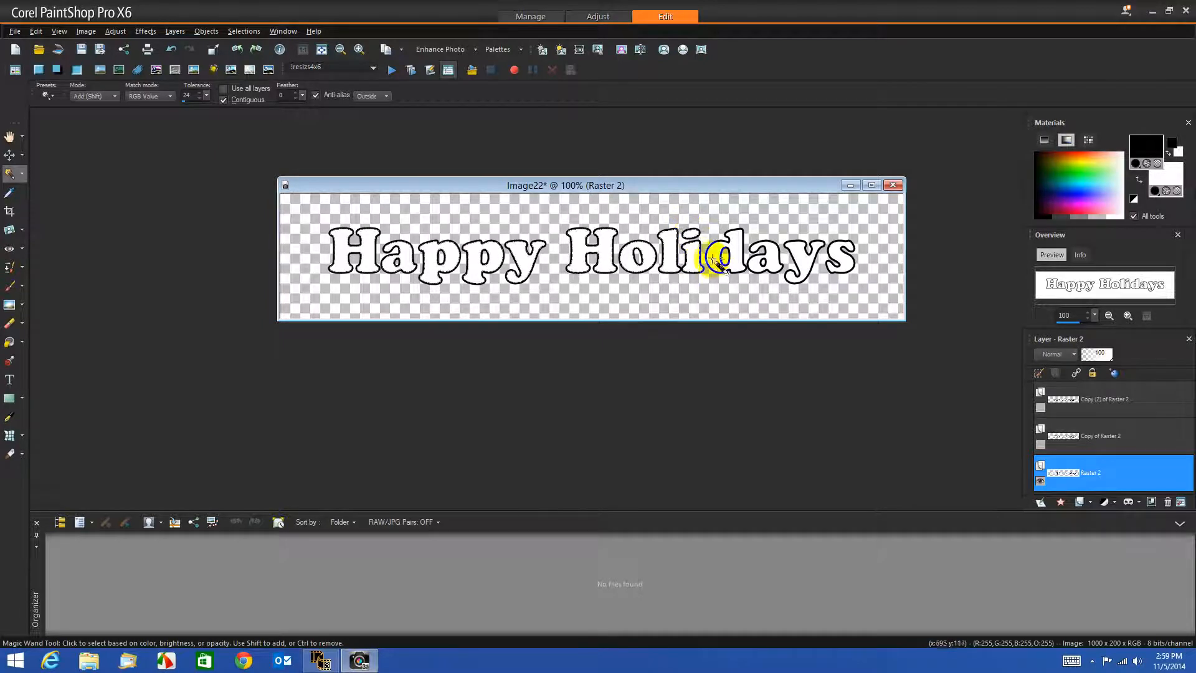
{"action": "left_click", "coordinate": [733, 267]}
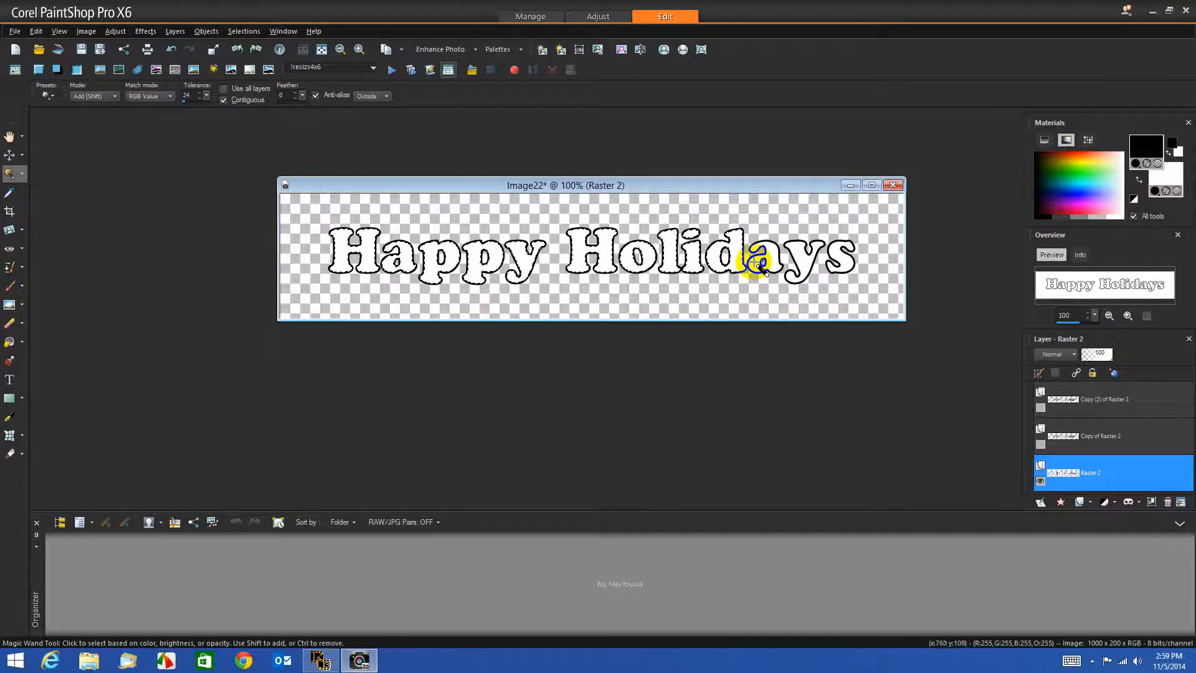
{"action": "left_click", "coordinate": [788, 268]}
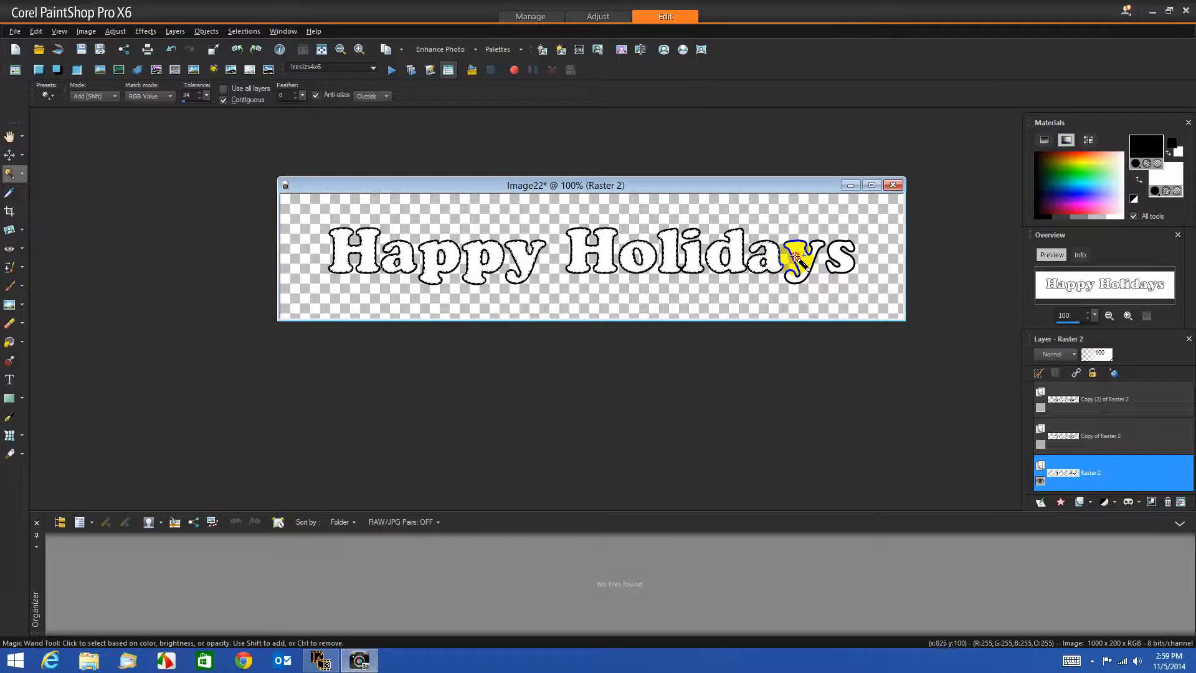
{"action": "left_click", "coordinate": [838, 263]}
{"action": "left_click", "coordinate": [837, 263]}
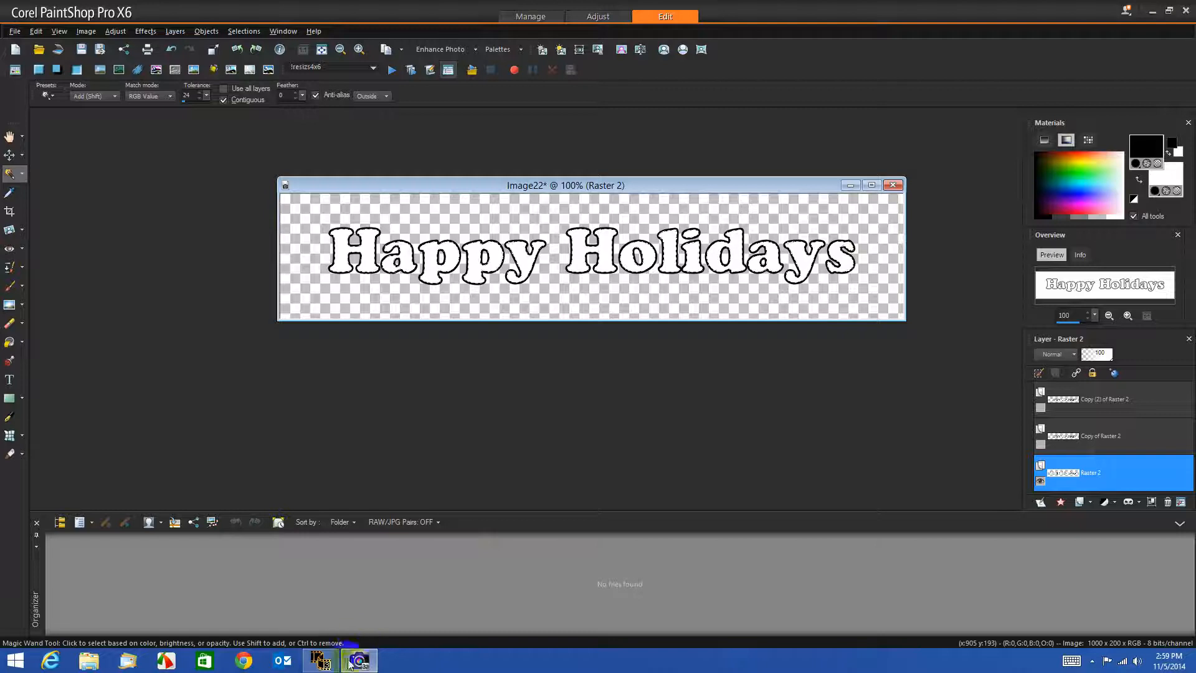
Switch to Animation Shop, move the green-06 animation aside, and browse to the glitter folder inside Glitter premade
{"action": "left_click", "coordinate": [327, 661]}
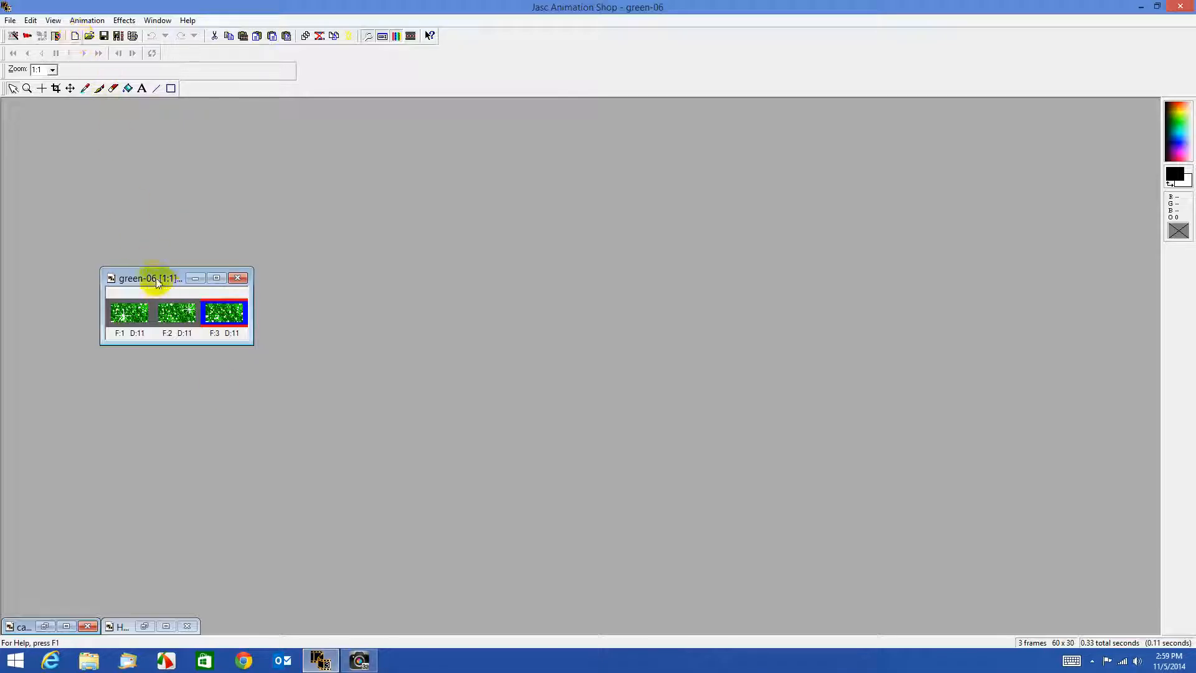
{"action": "left_click_drag", "start_coordinate": [152, 277], "coordinate": [114, 164]}
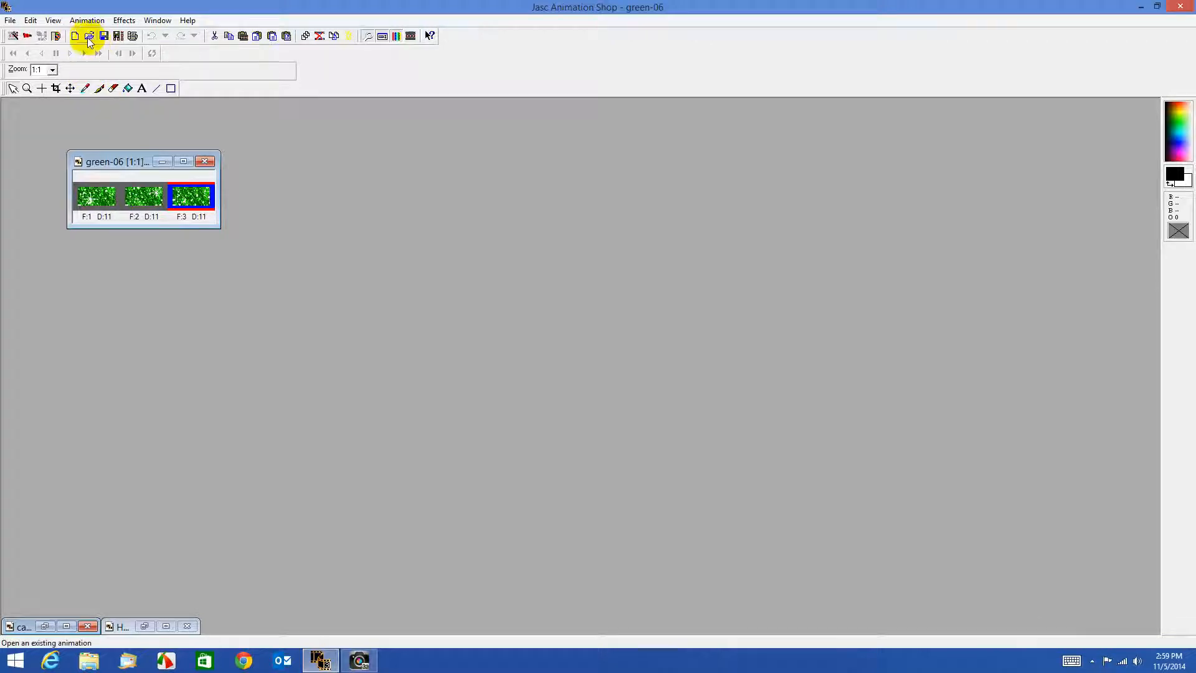
{"action": "left_click", "coordinate": [60, 37]}
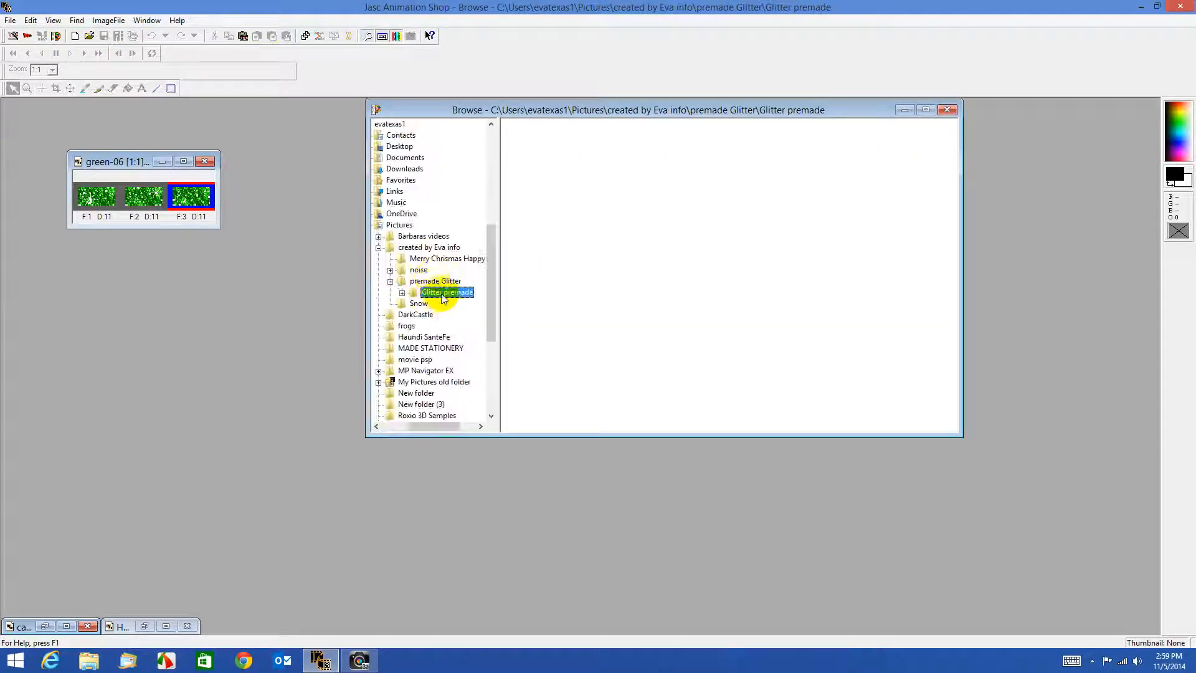
{"action": "left_click", "coordinate": [435, 281]}
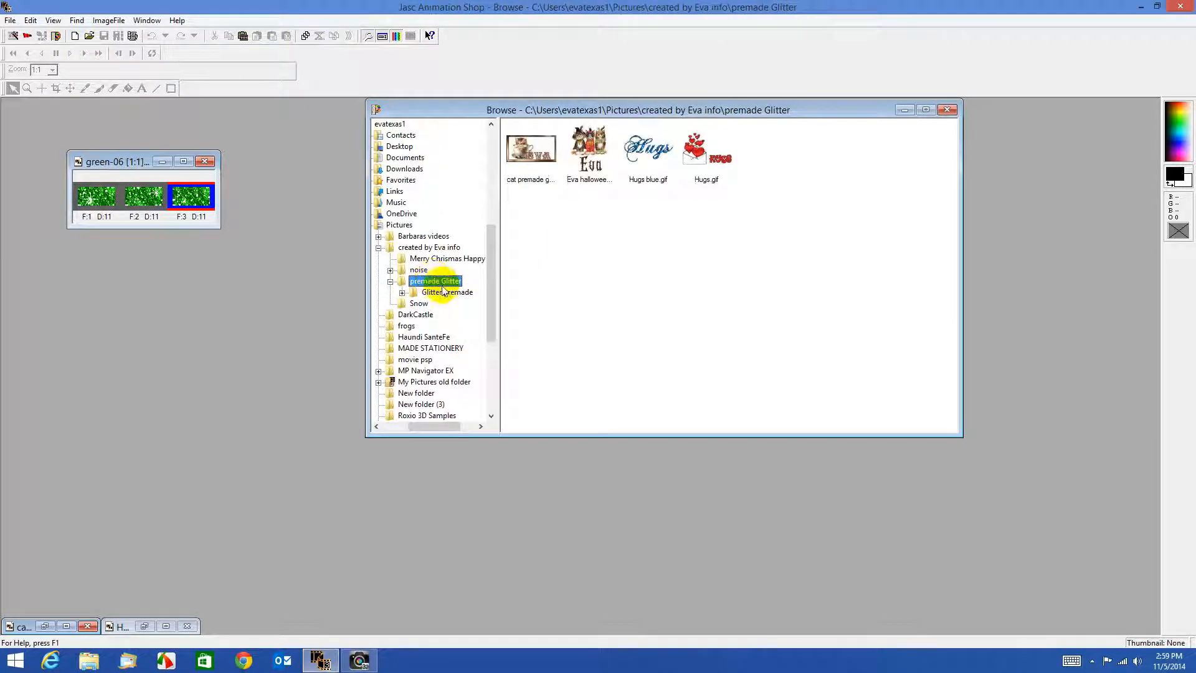
{"action": "left_click", "coordinate": [444, 291]}
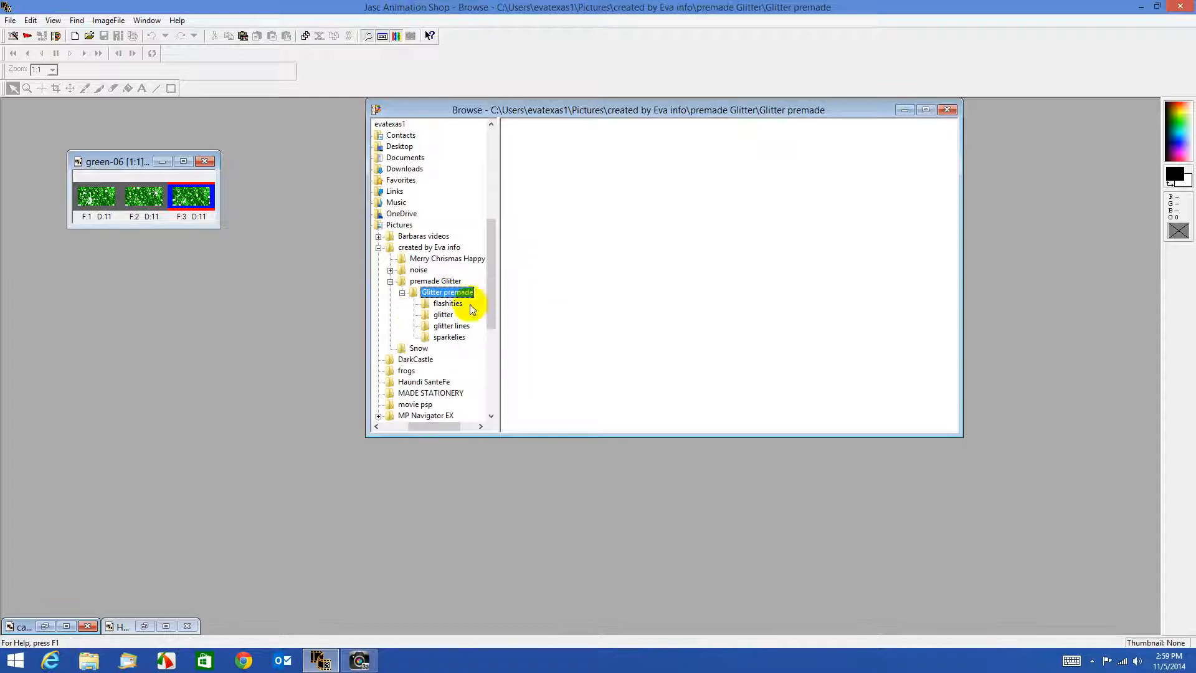
{"action": "left_click", "coordinate": [460, 304]}
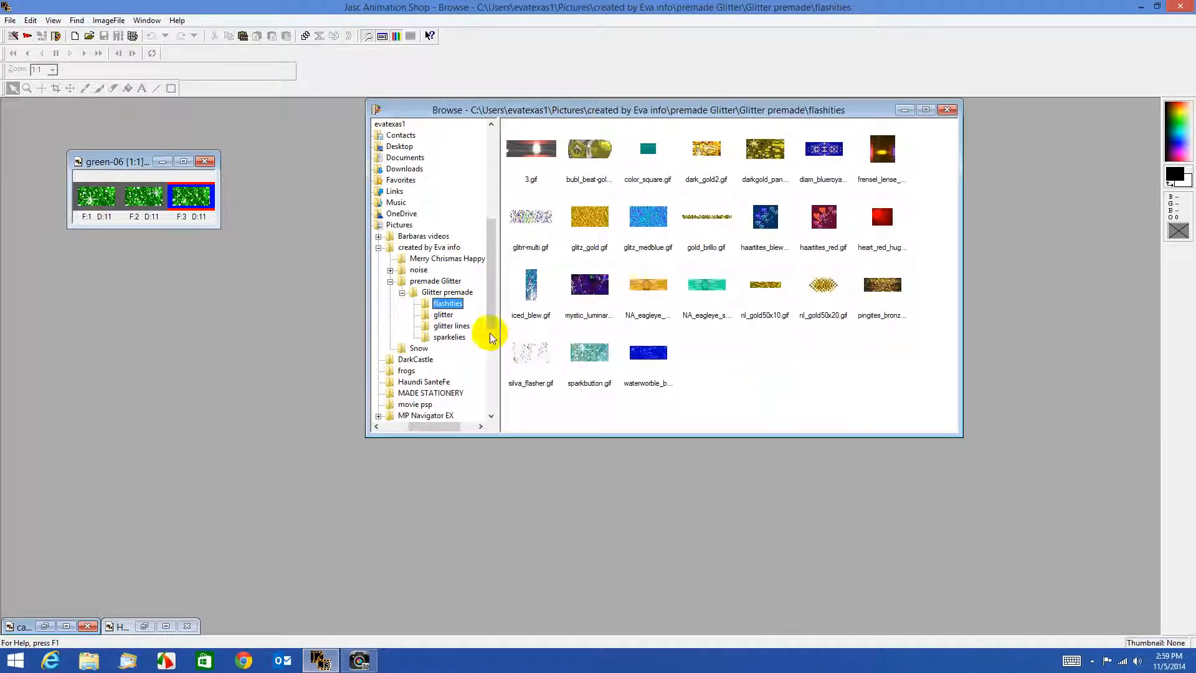
{"action": "left_click", "coordinate": [449, 316]}
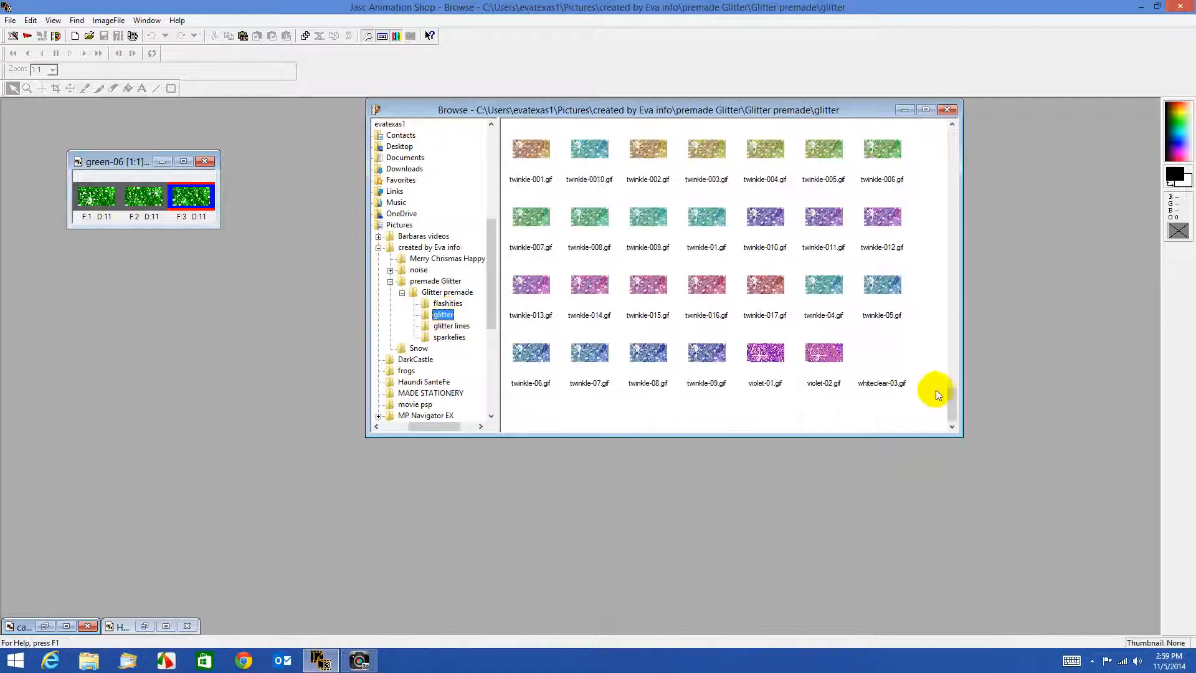
Look through the premade glitter, glitter lines and sparkelies folders, and close the file browser
{"action": "left_click_drag", "start_coordinate": [955, 401], "coordinate": [940, 286]}
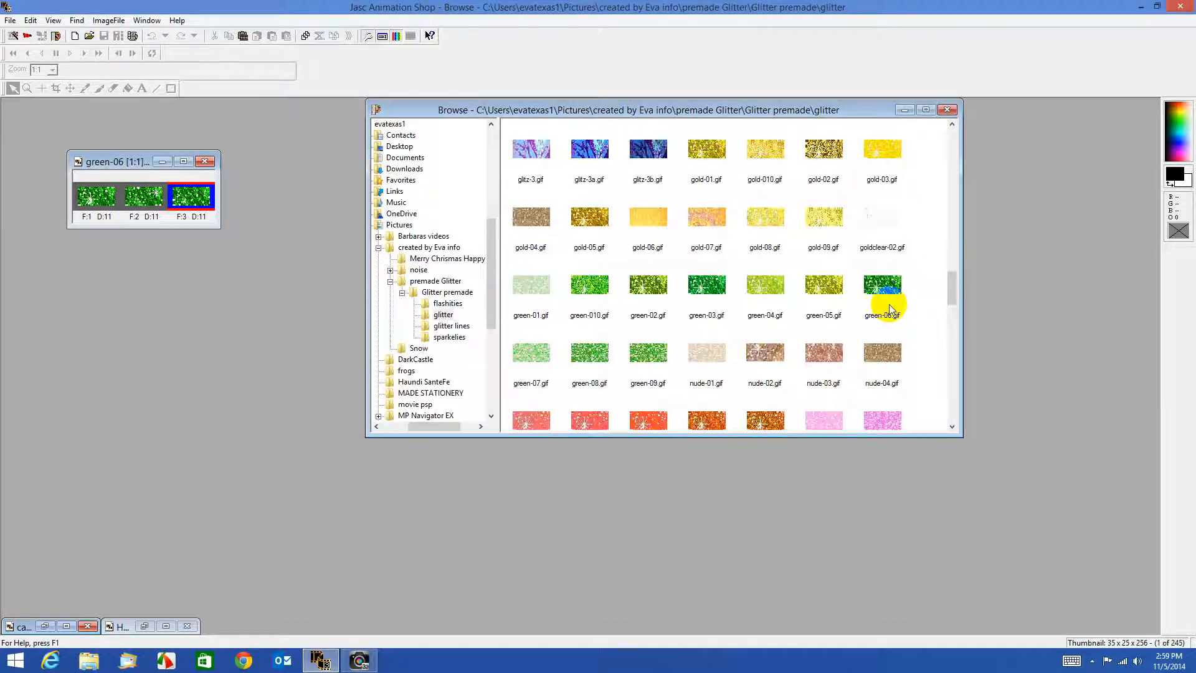
{"action": "mouse_move", "coordinate": [888, 304]}
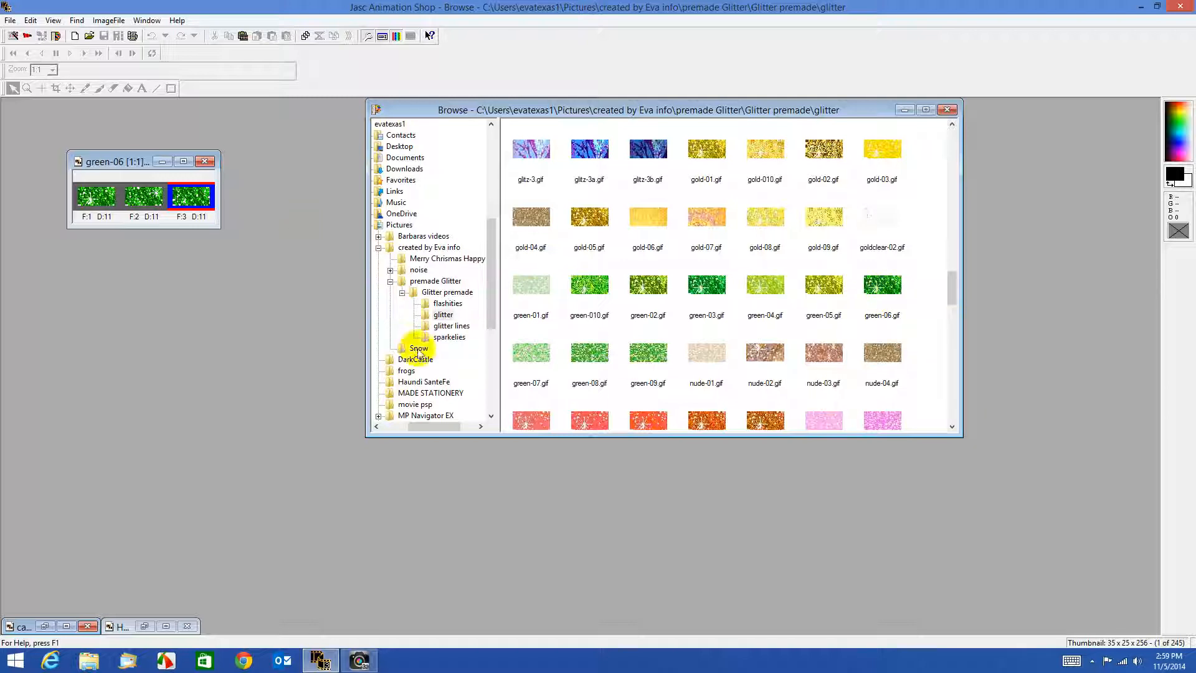
{"action": "left_click", "coordinate": [444, 325]}
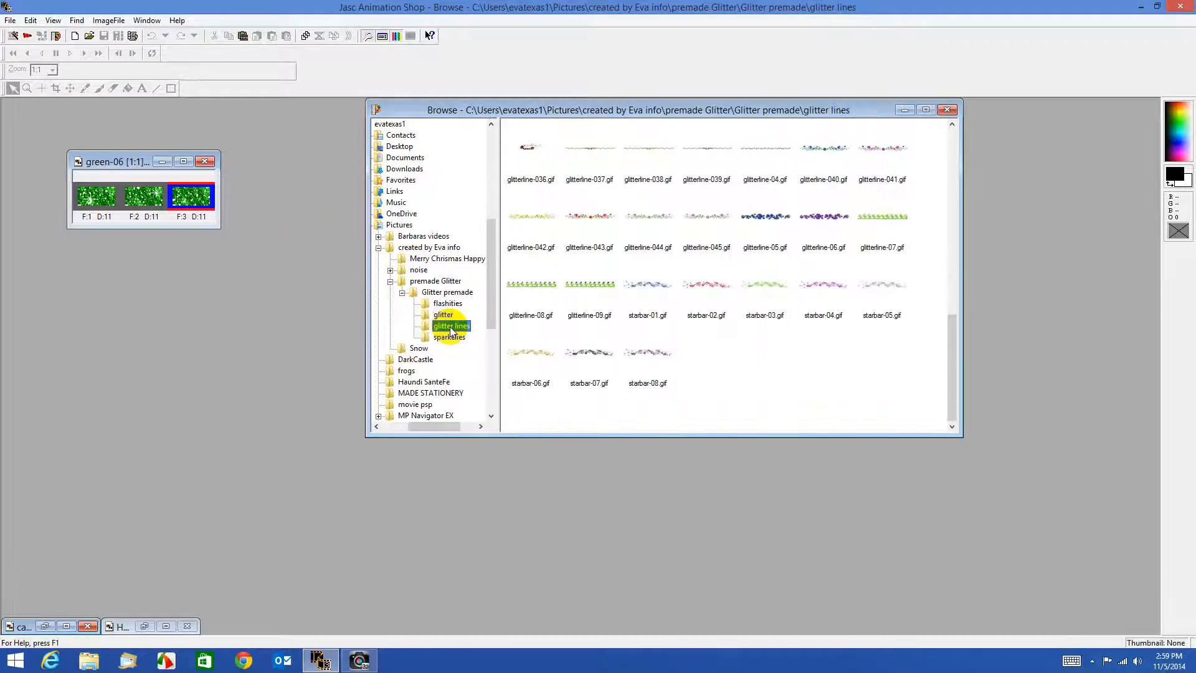
{"action": "left_click_drag", "start_coordinate": [951, 360], "coordinate": [926, 184]}
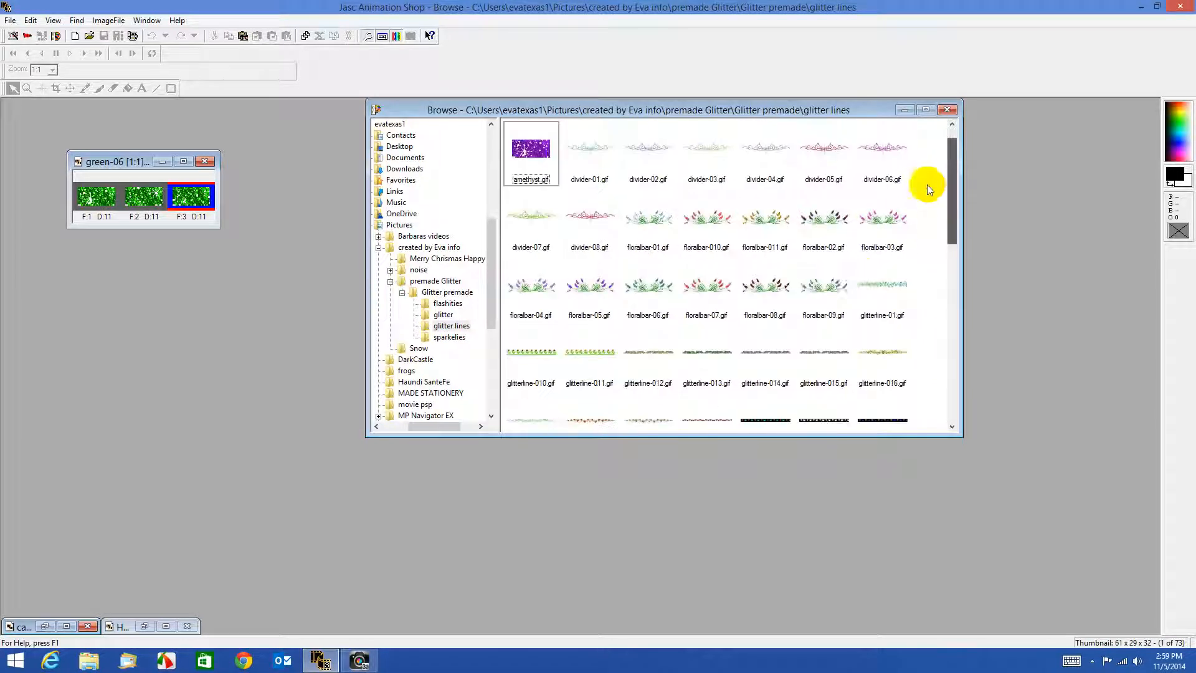
{"action": "left_click", "coordinate": [457, 340]}
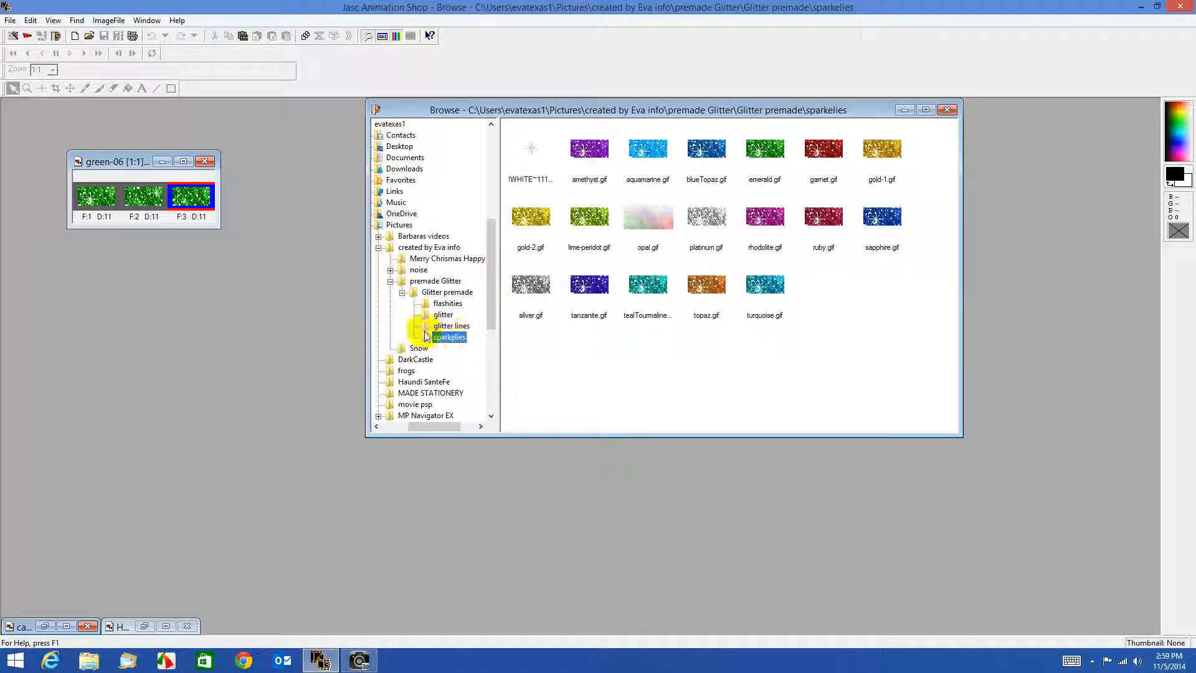
{"action": "left_click", "coordinate": [402, 292]}
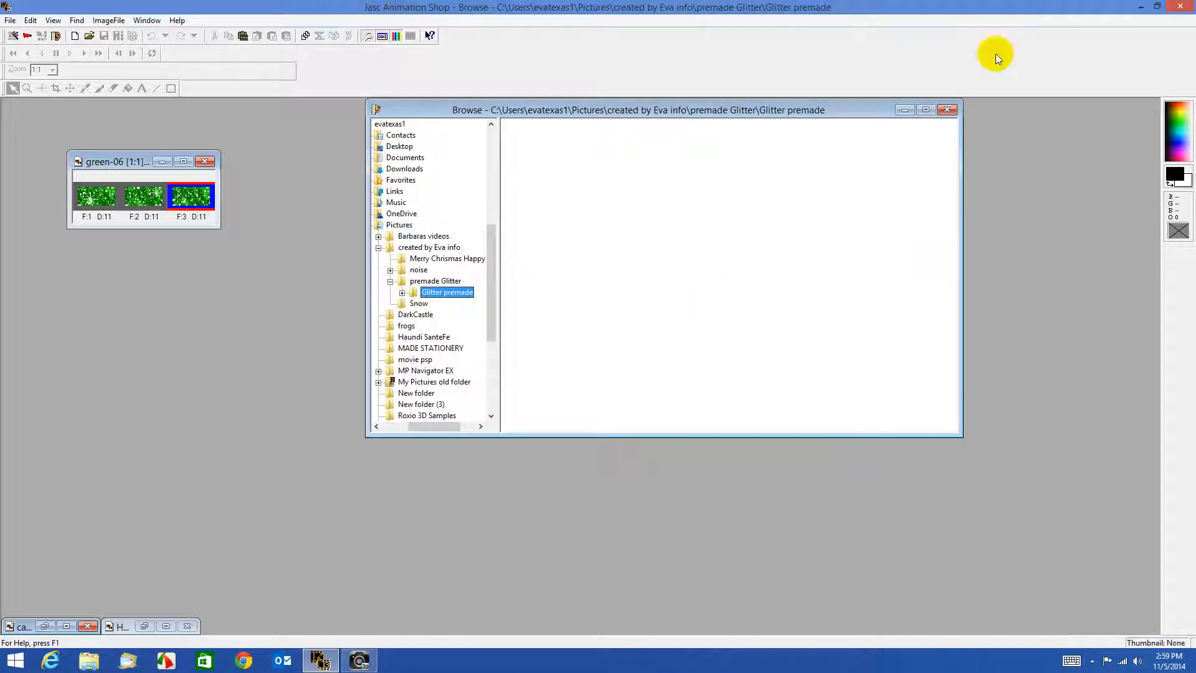
{"action": "left_click", "coordinate": [948, 111]}
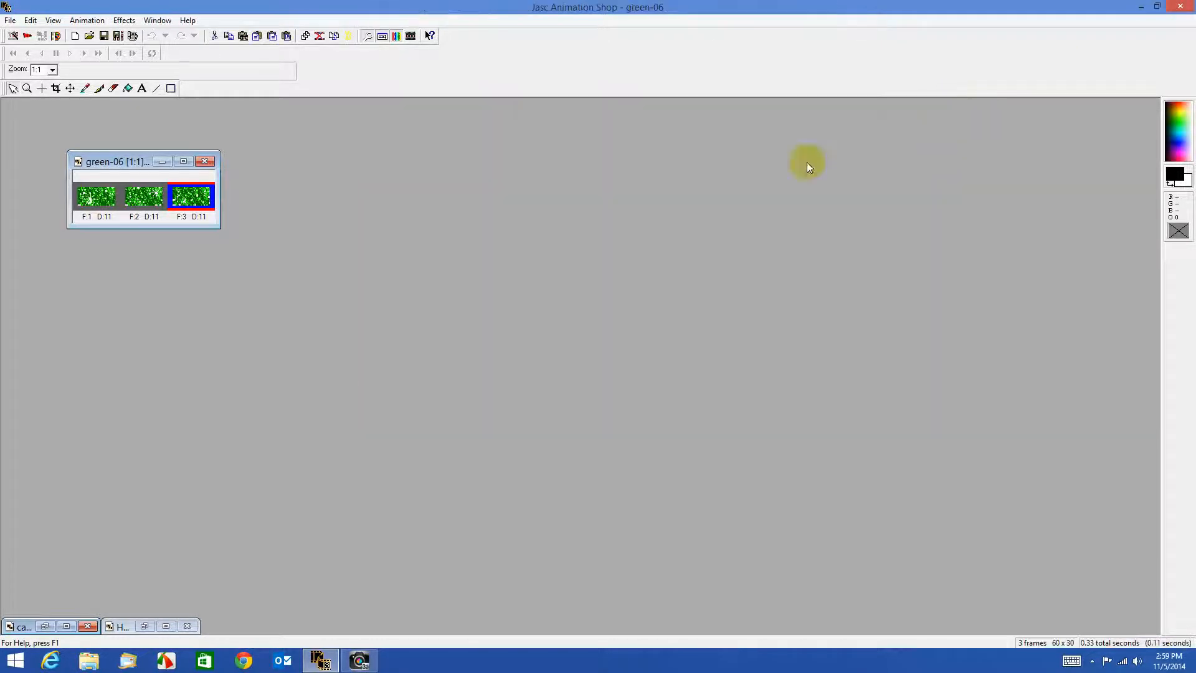
Copy frame 1 of the green-06 animation and paste it as a new image in PaintShop Pro
{"action": "left_click", "coordinate": [97, 200]}
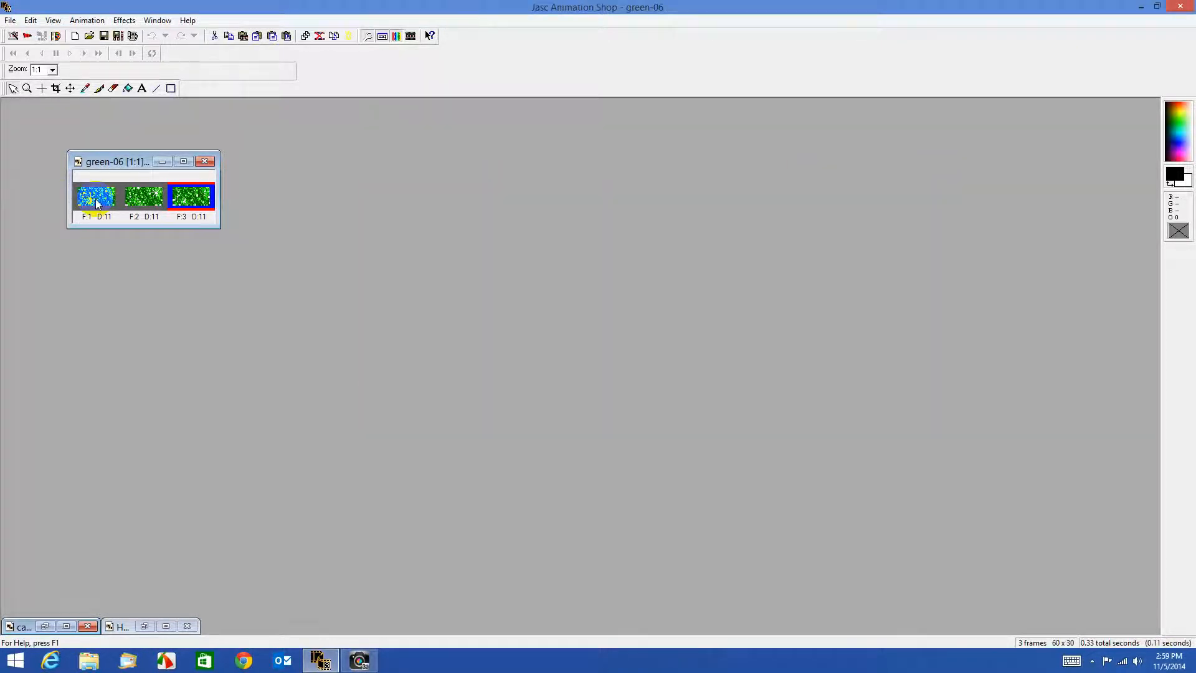
{"action": "left_click", "coordinate": [97, 203]}
{"action": "right_click", "coordinate": [102, 203]}
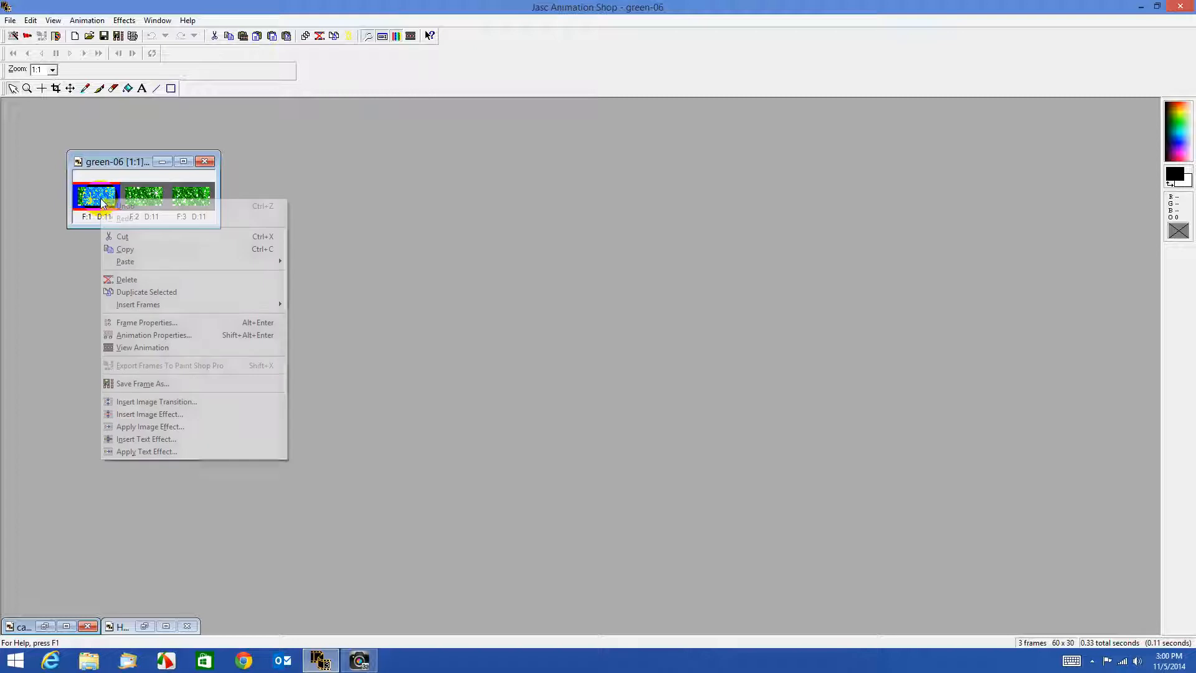
{"action": "left_click", "coordinate": [141, 252]}
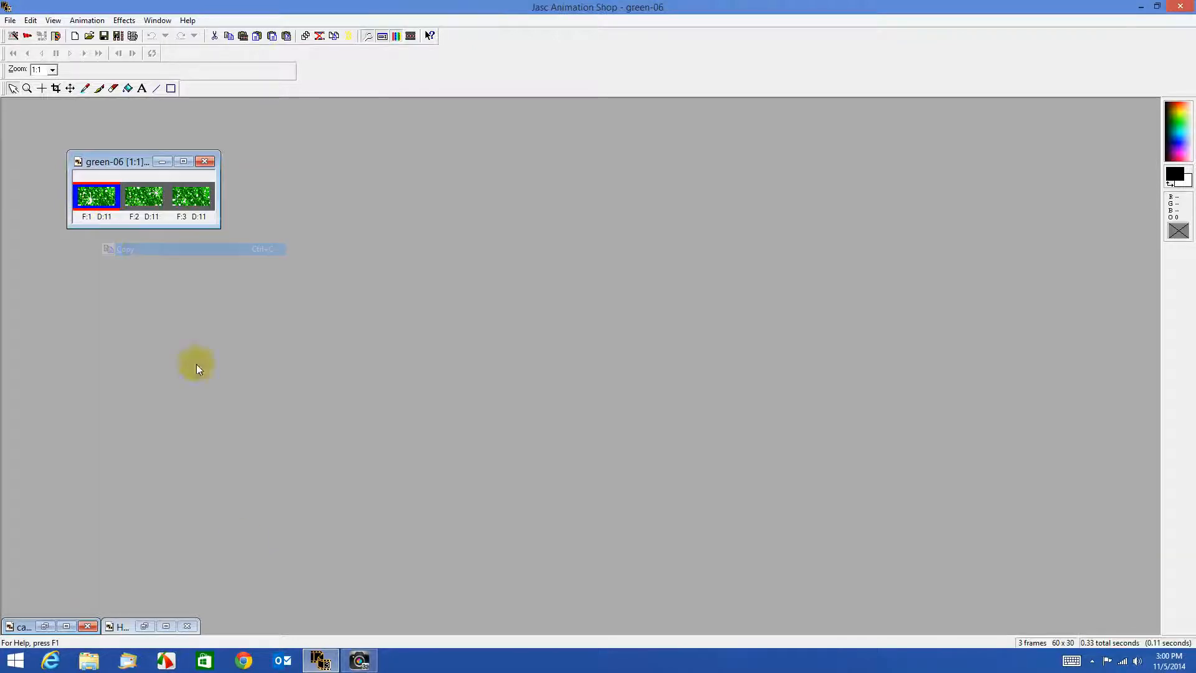
{"action": "left_click", "coordinate": [346, 654]}
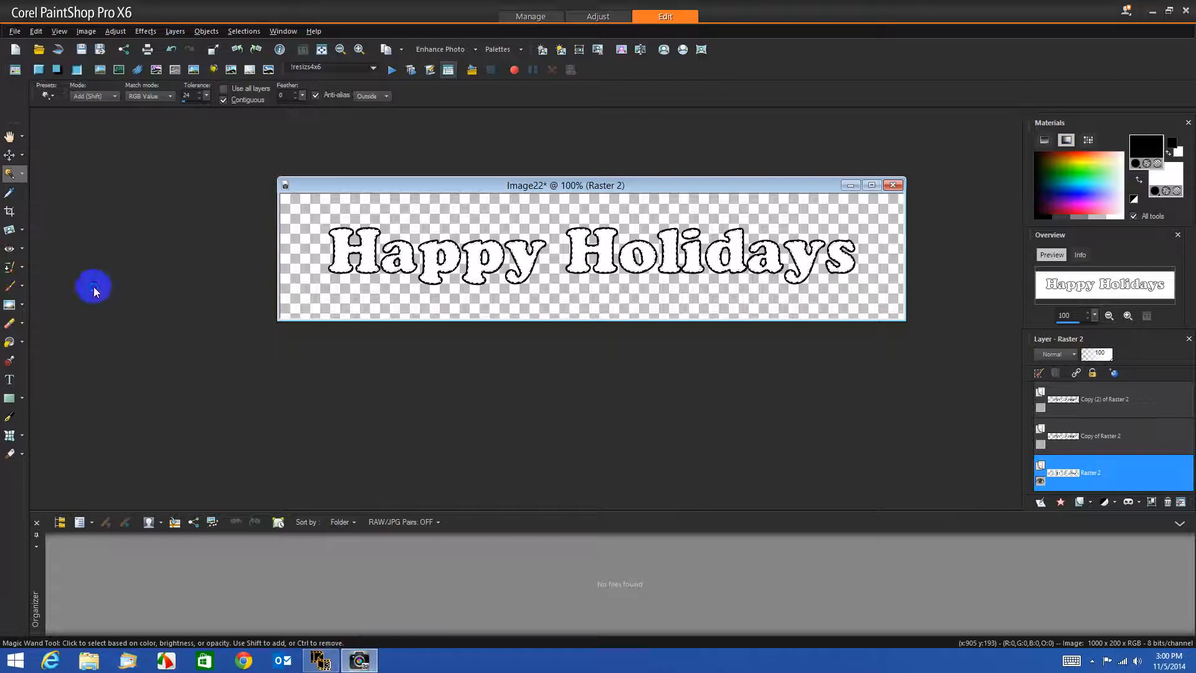
{"action": "right_click", "coordinate": [99, 270]}
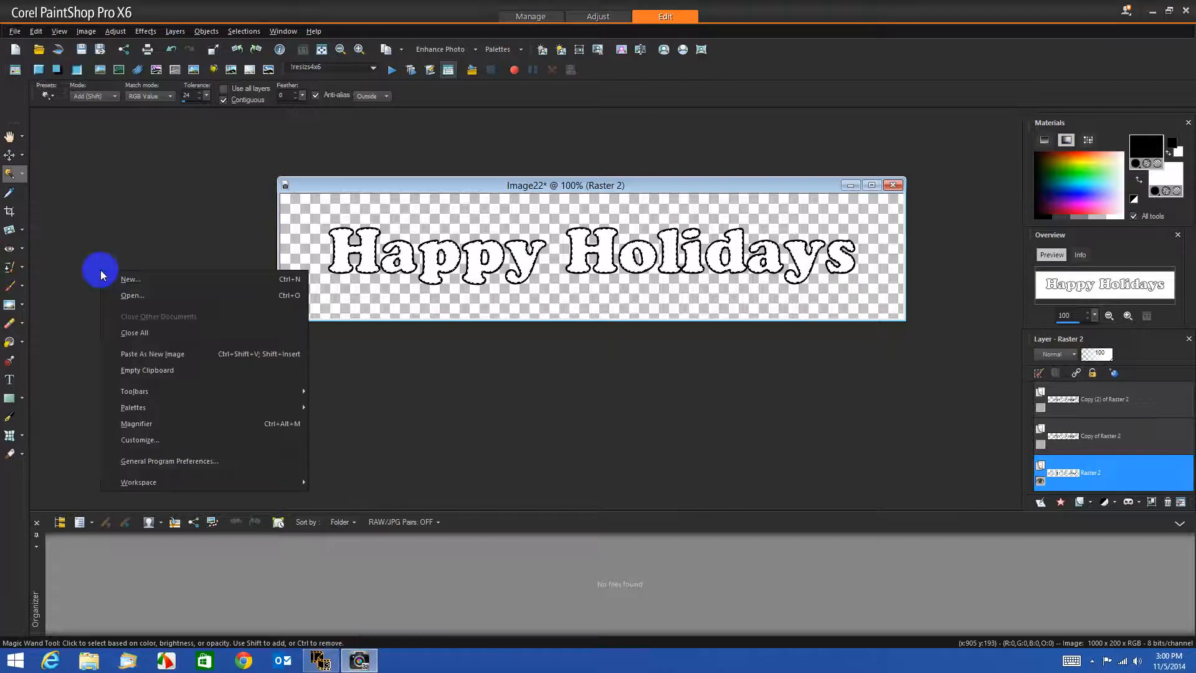
{"action": "left_click", "coordinate": [165, 354]}
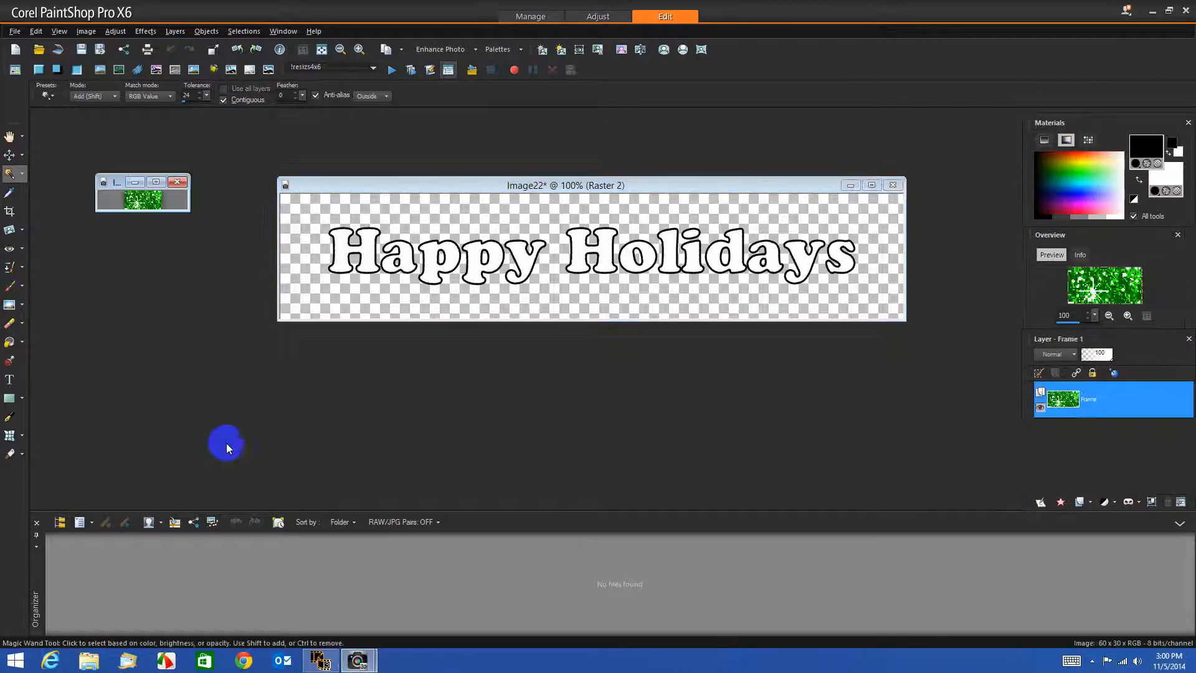
Copy frame 2 of green-06 from Animation Shop, paste it as a new image in PaintShop Pro, and place it below the first glitter image
{"action": "left_click", "coordinate": [320, 660]}
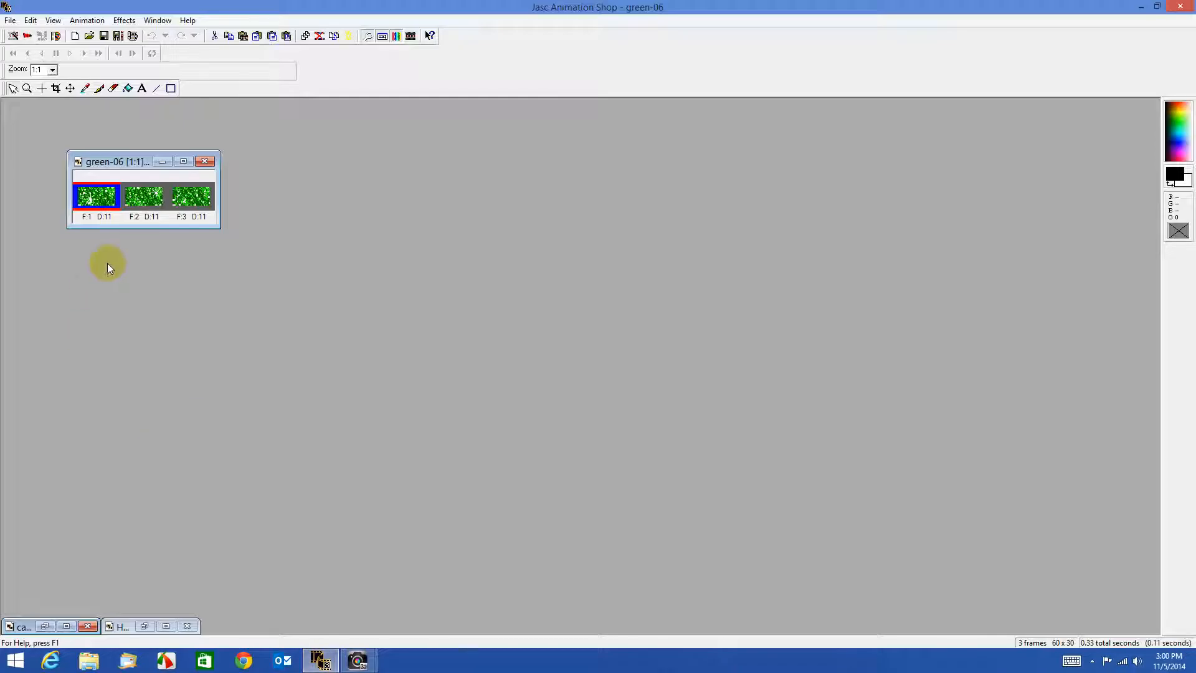
{"action": "left_click", "coordinate": [144, 203]}
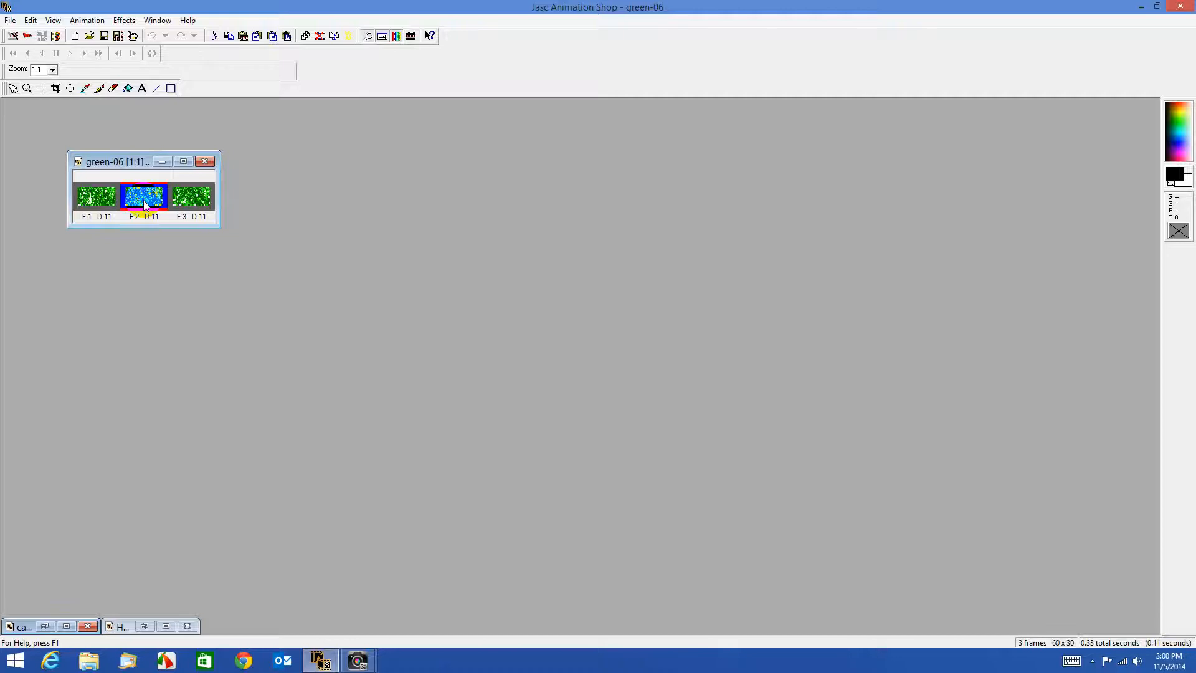
{"action": "right_click", "coordinate": [143, 200]}
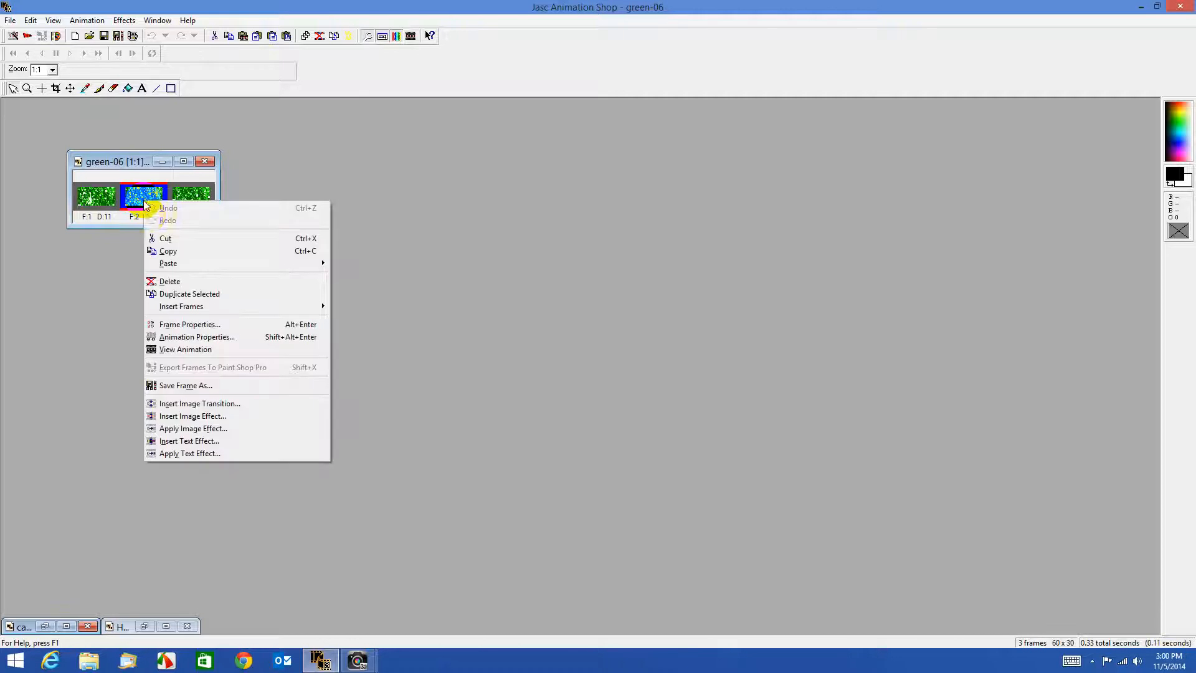
{"action": "left_click", "coordinate": [170, 252]}
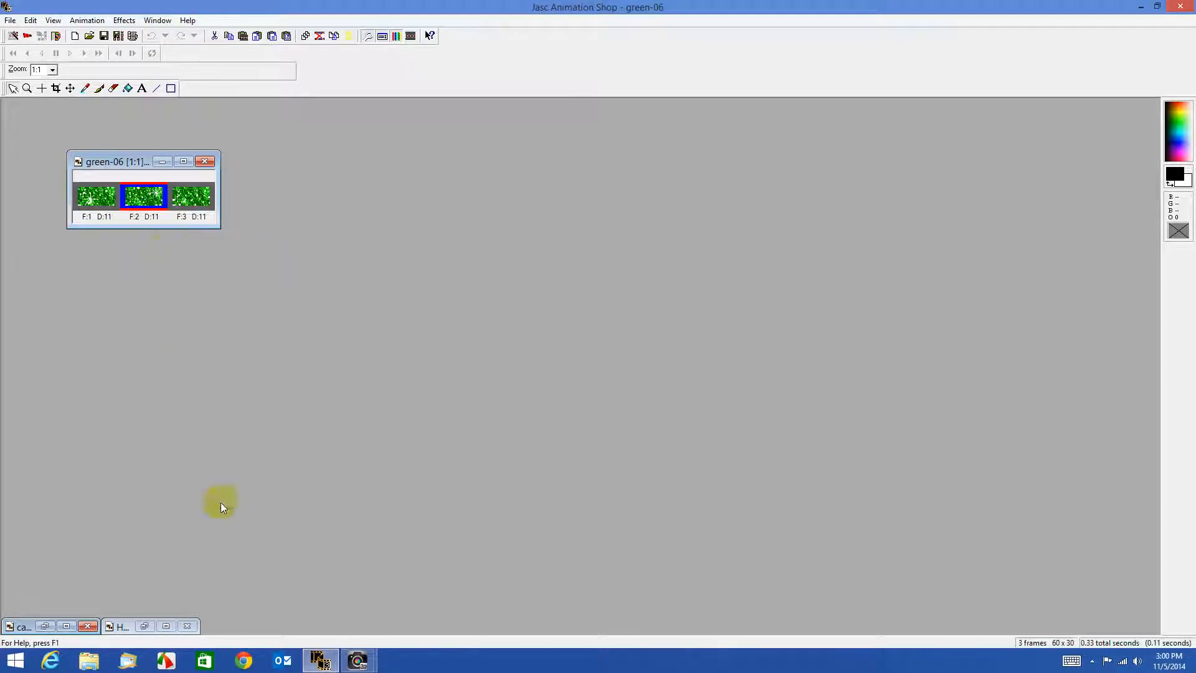
{"action": "left_click", "coordinate": [355, 657]}
{"action": "left_click", "coordinate": [386, 568]}
{"action": "left_click", "coordinate": [56, 338]}
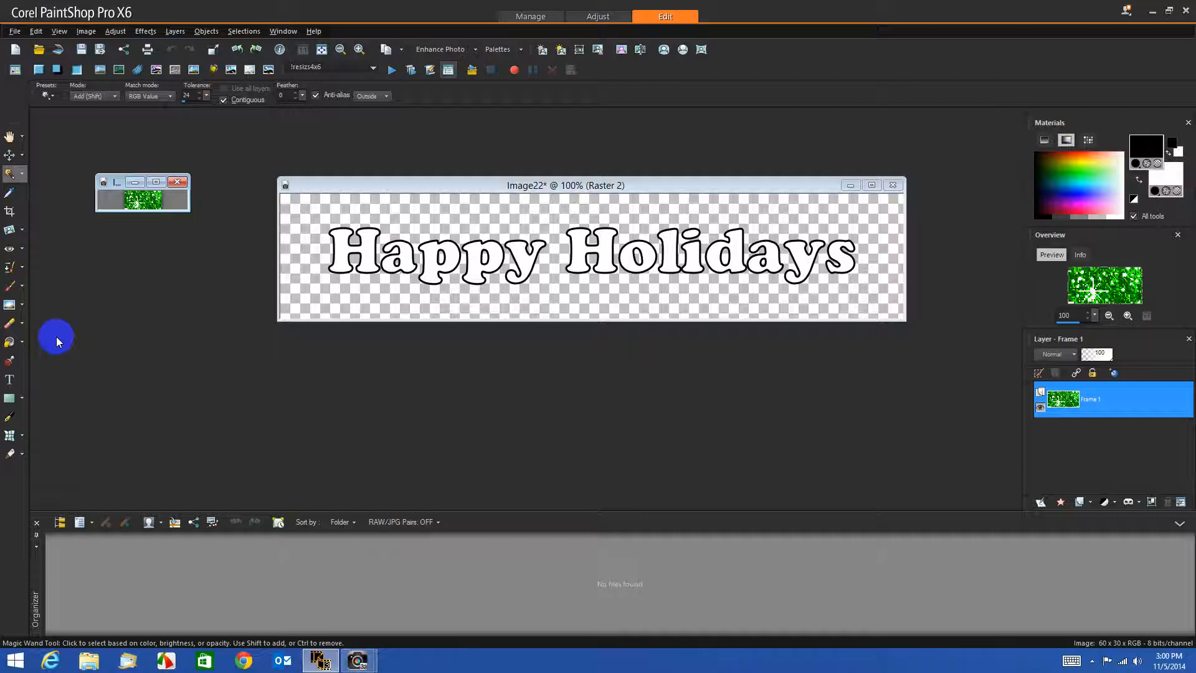
{"action": "right_click", "coordinate": [91, 316]}
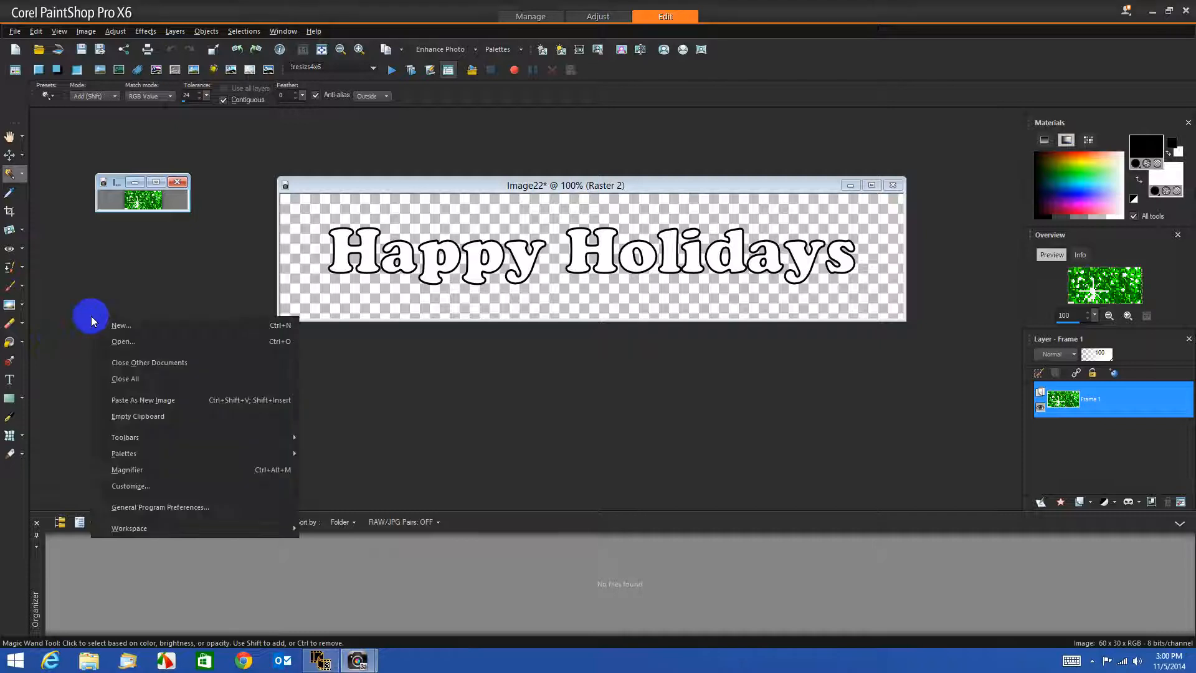
{"action": "left_click", "coordinate": [144, 400]}
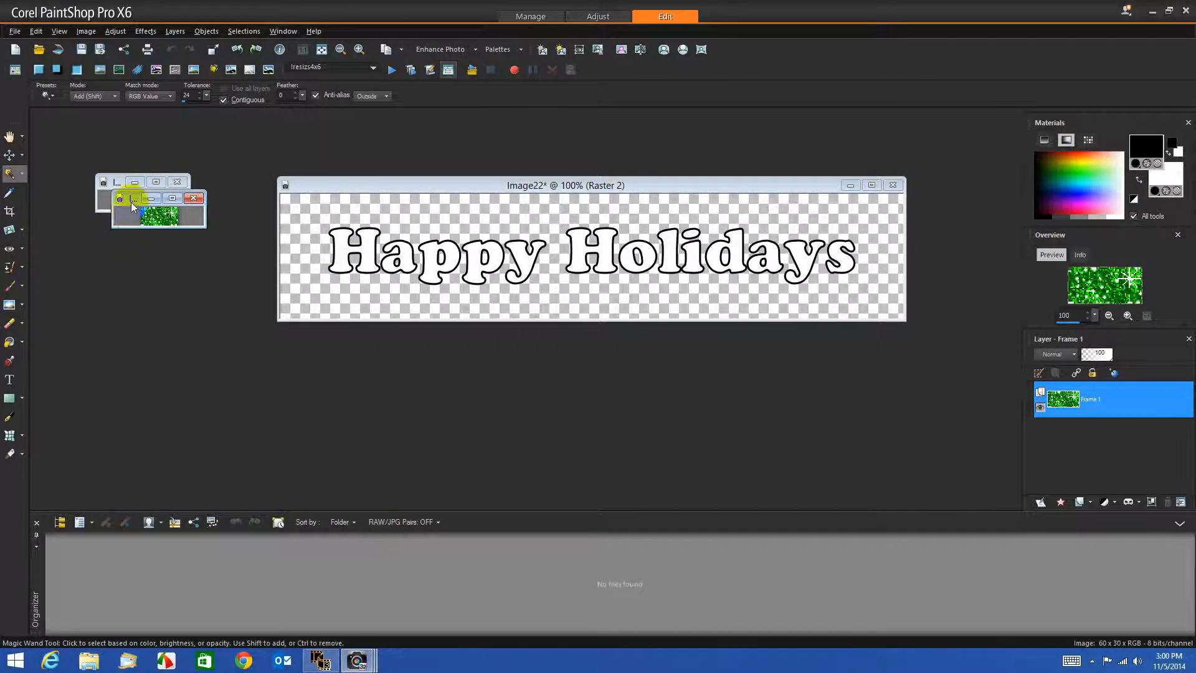
{"action": "left_click_drag", "start_coordinate": [134, 203], "coordinate": [119, 243]}
{"action": "left_click", "coordinate": [214, 523]}
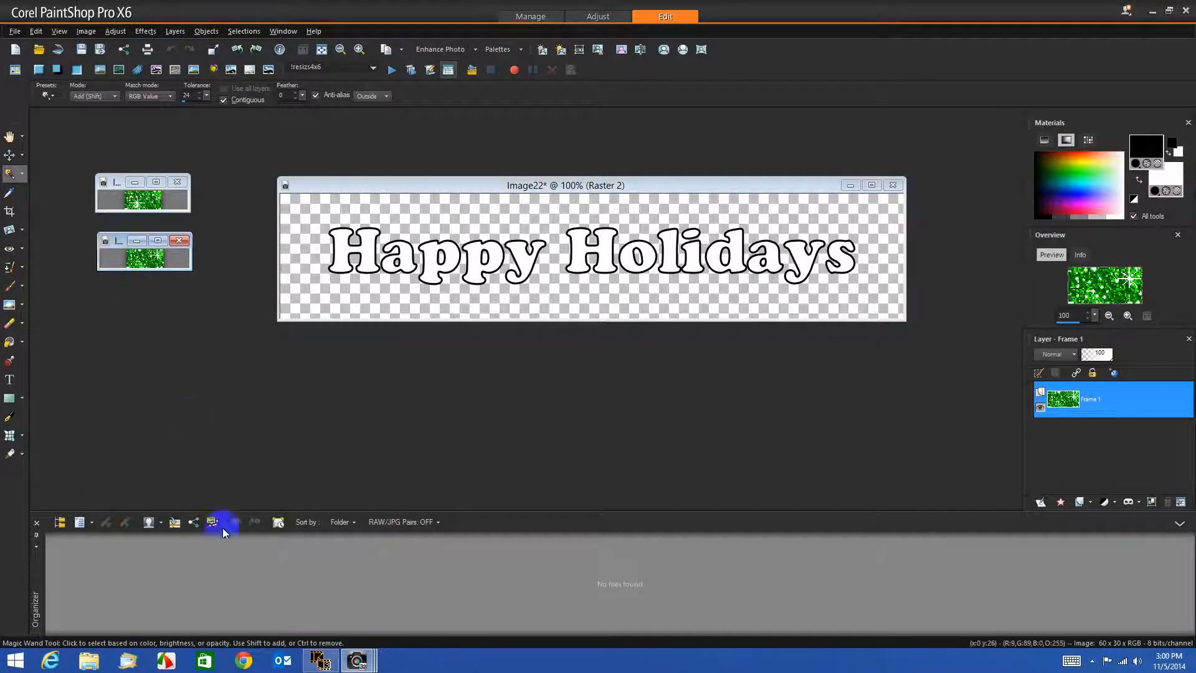
Copy frame 3 of green-06 from Animation Shop, paste it as a new PaintShop Pro image, and place it below the second glitter image
{"action": "left_click", "coordinate": [317, 659]}
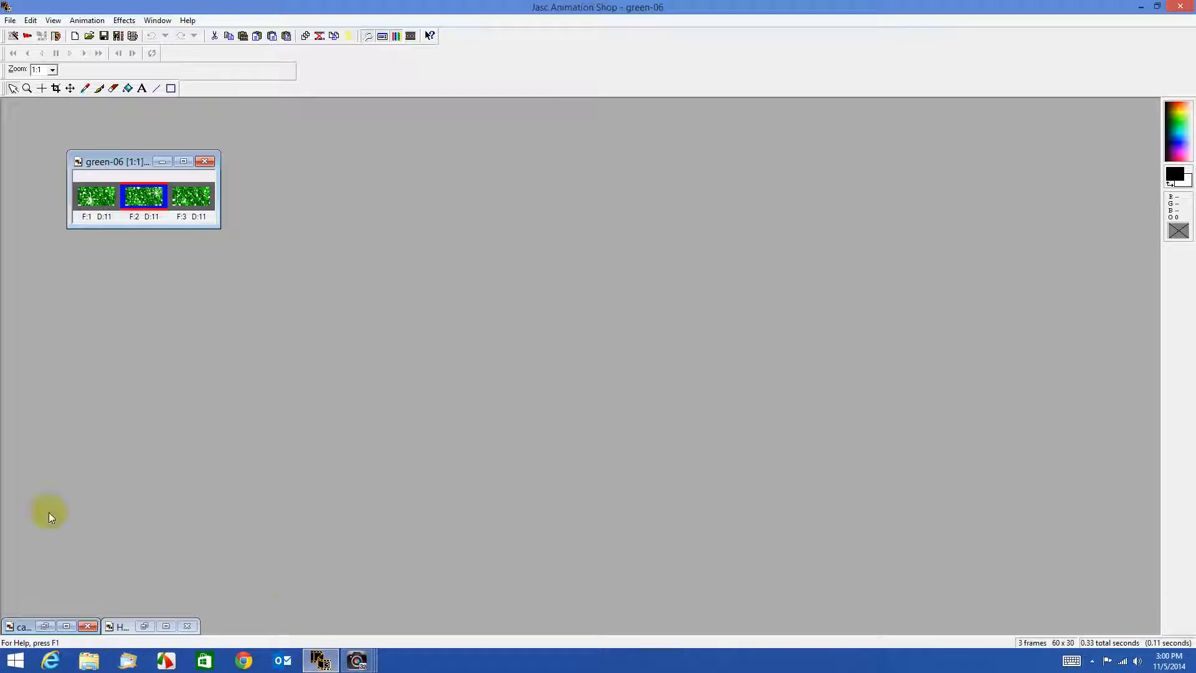
{"action": "left_click", "coordinate": [196, 207]}
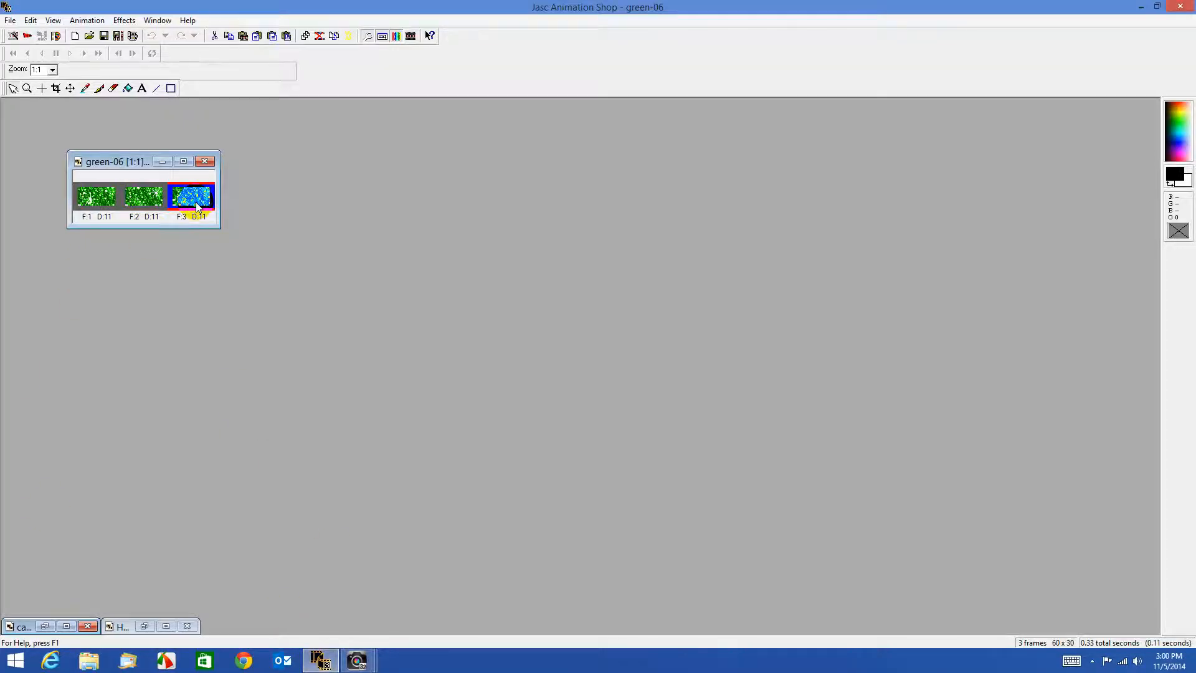
{"action": "right_click", "coordinate": [196, 207]}
{"action": "left_click", "coordinate": [213, 253]}
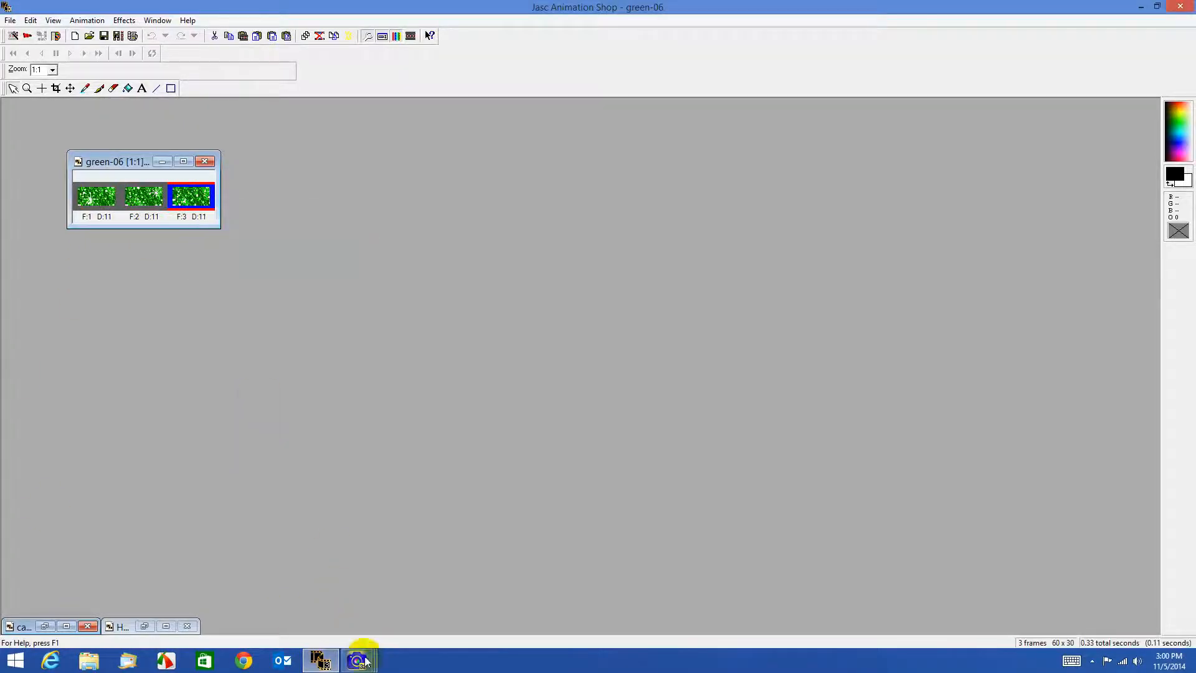
{"action": "left_click", "coordinate": [360, 660]}
{"action": "left_click", "coordinate": [339, 586]}
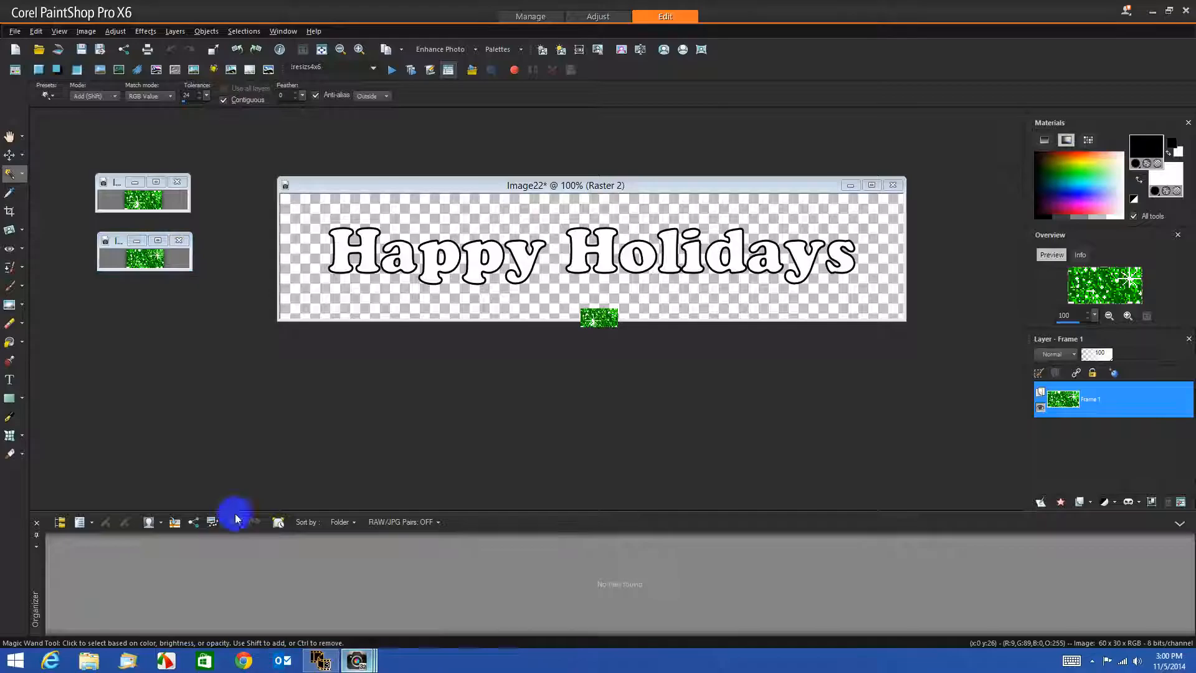
{"action": "right_click", "coordinate": [128, 337]}
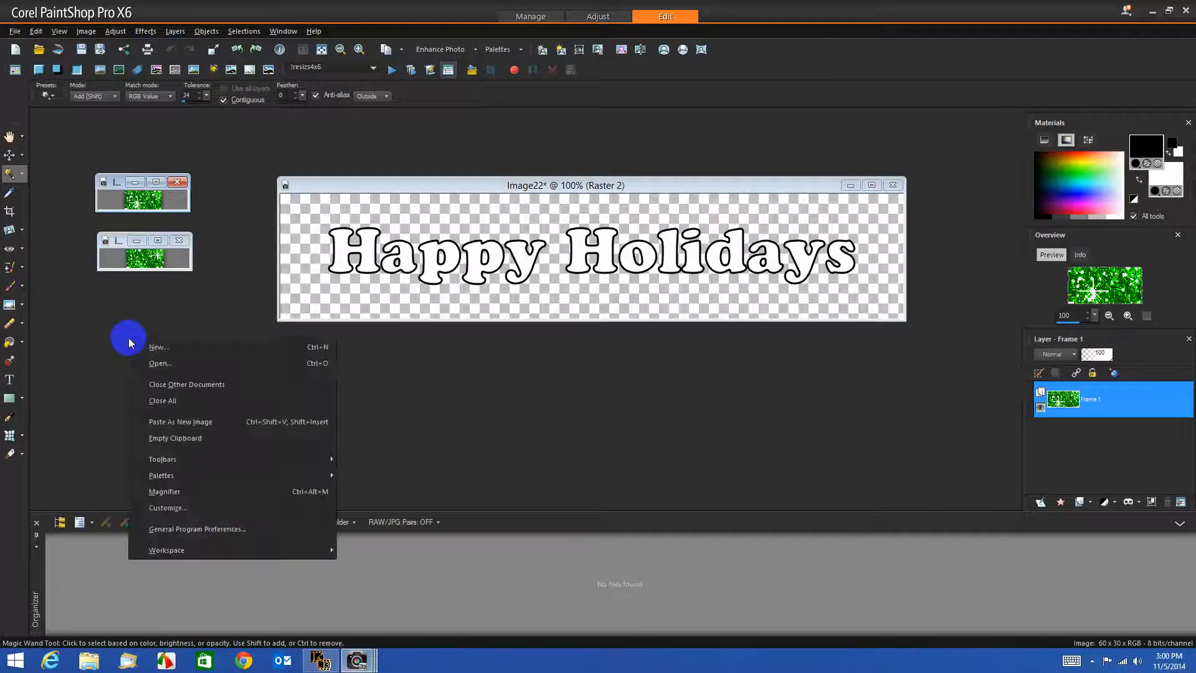
{"action": "left_click", "coordinate": [174, 423]}
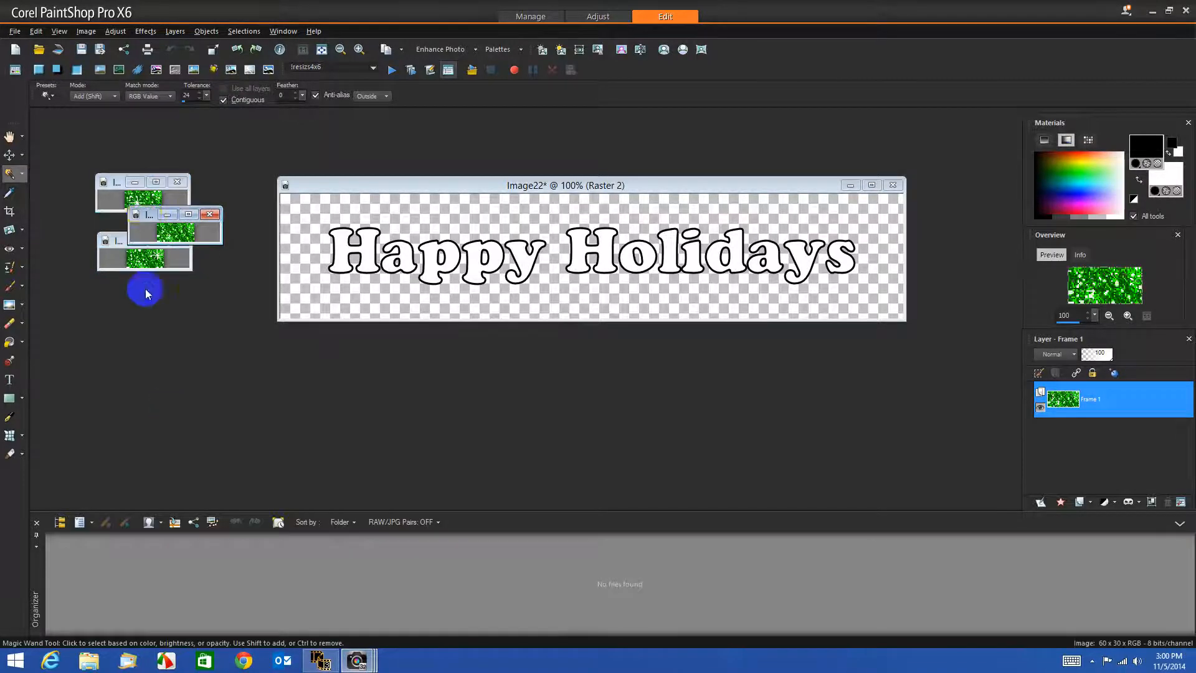
{"action": "left_click_drag", "start_coordinate": [148, 216], "coordinate": [115, 308]}
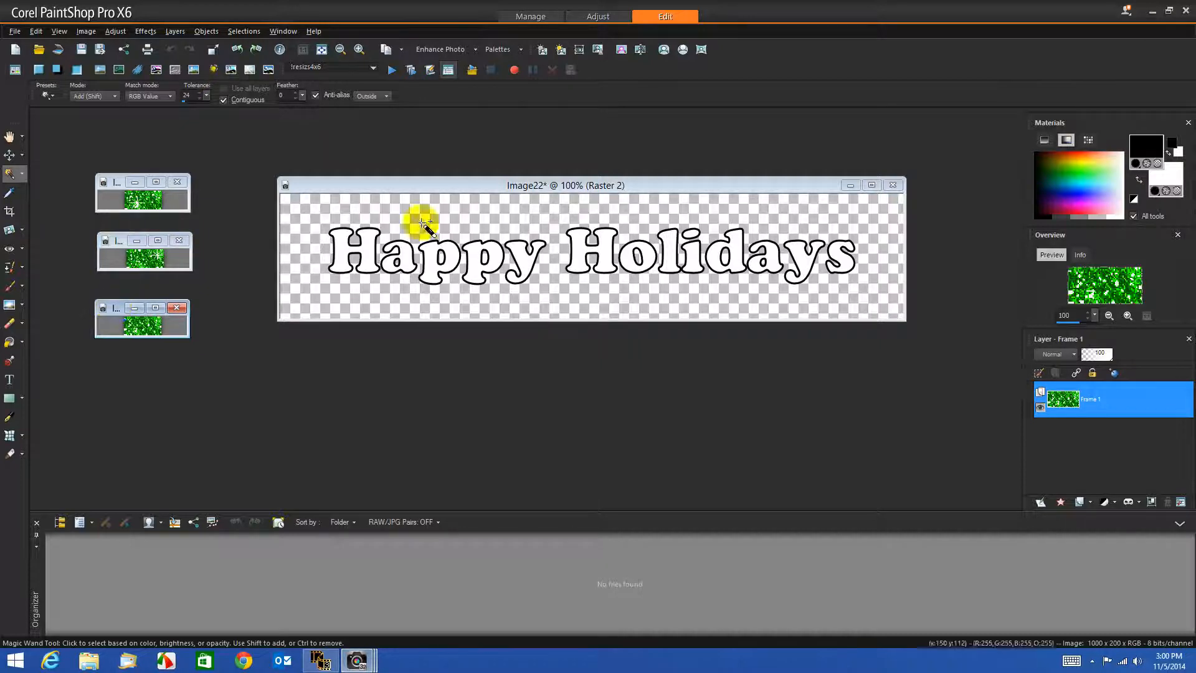
Return to the "Happy Holidays" image and set the foreground material to the green glitter pattern from the first frame
{"action": "left_click", "coordinate": [449, 185]}
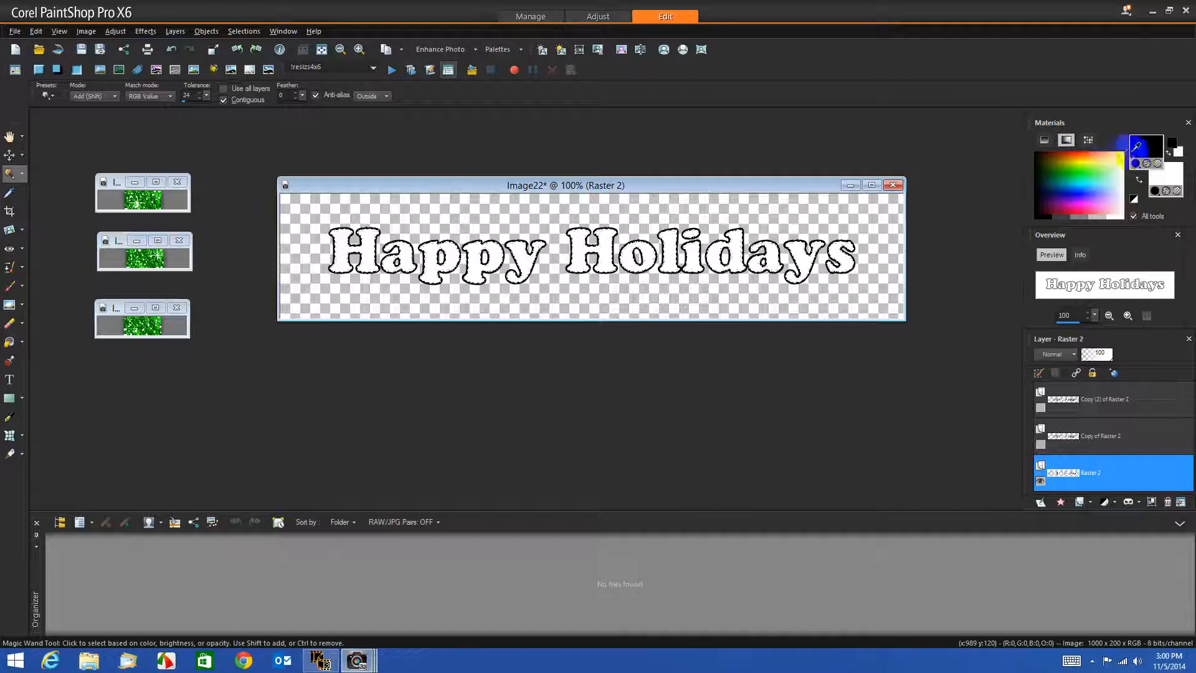
{"action": "left_click", "coordinate": [1158, 146]}
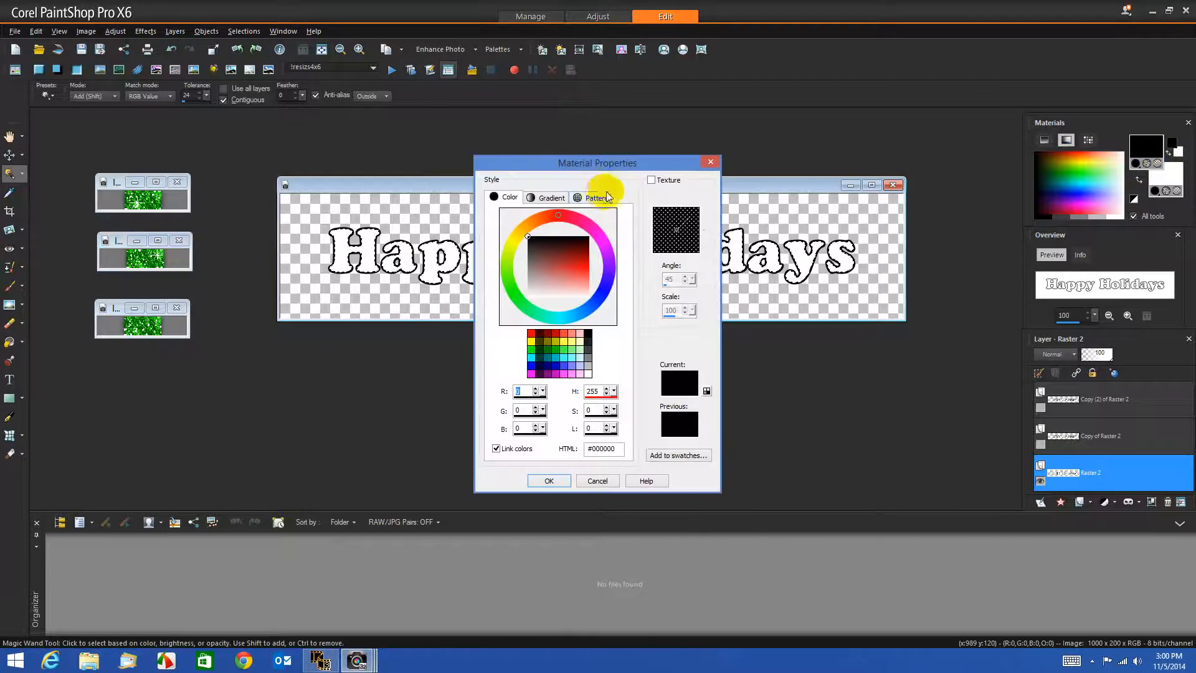
{"action": "left_click", "coordinate": [601, 198]}
{"action": "left_click", "coordinate": [552, 253]}
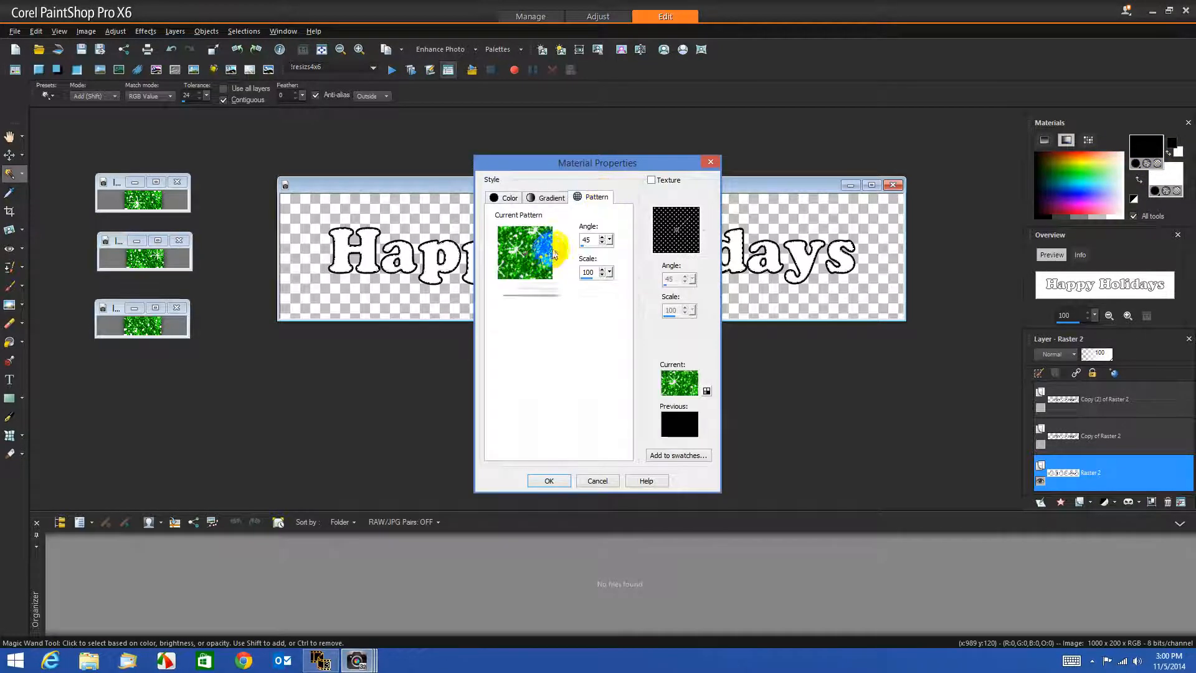
{"action": "left_click", "coordinate": [411, 336]}
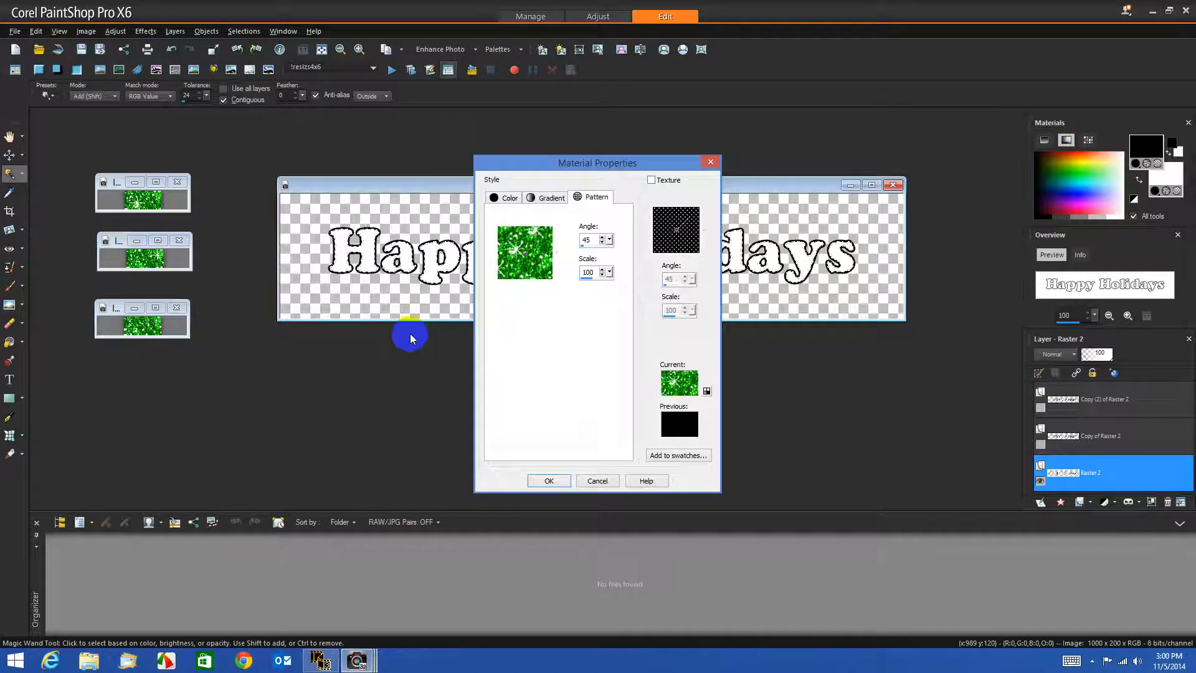
{"action": "left_click", "coordinate": [552, 481]}
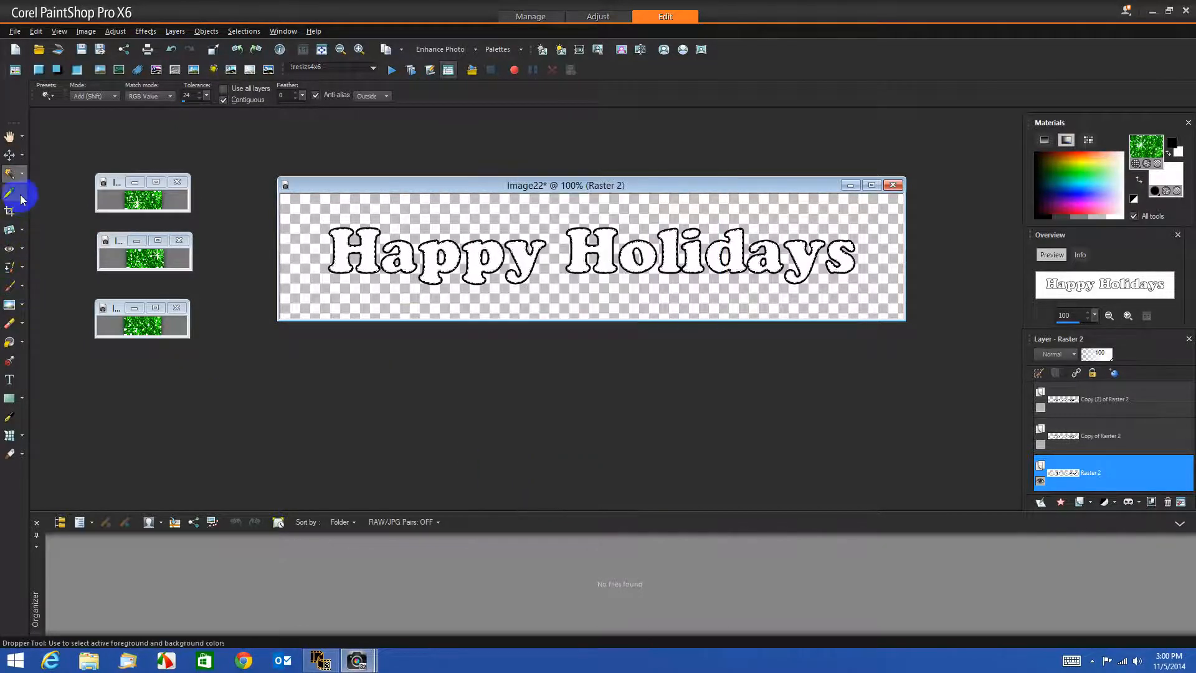
Flood fill every letter of "Happy Holidays" on the Raster 2 layer with the green glitter pattern, including the dot of the i
{"action": "left_click", "coordinate": [9, 343]}
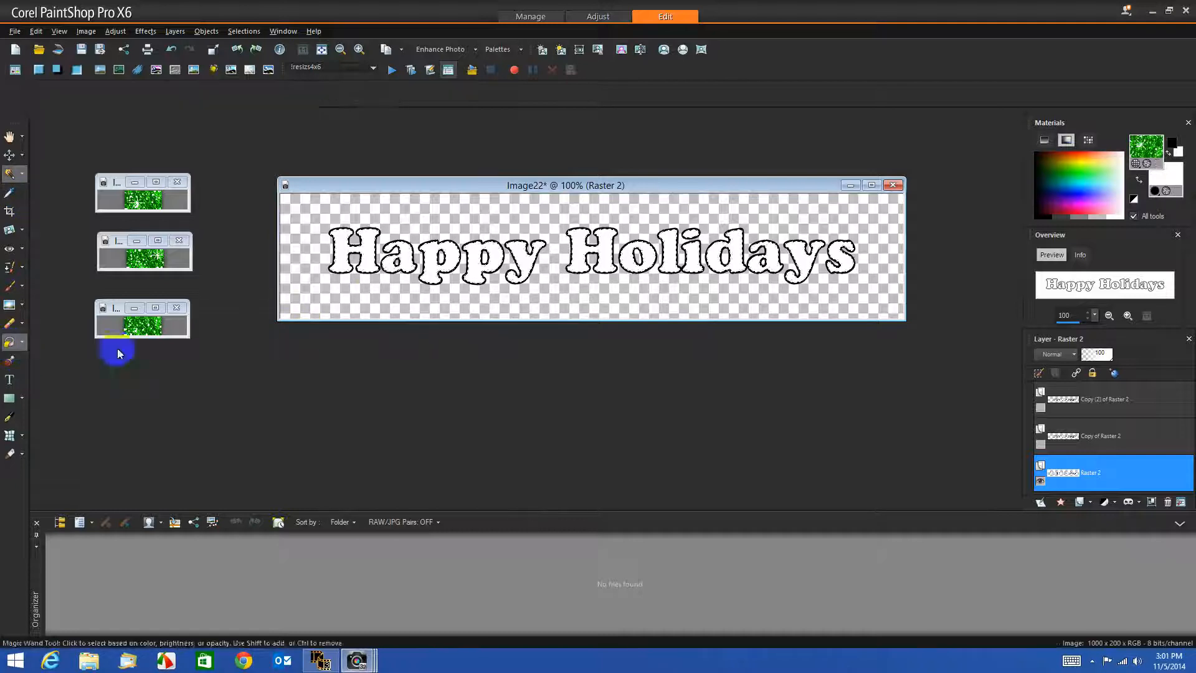
{"action": "left_click", "coordinate": [340, 251]}
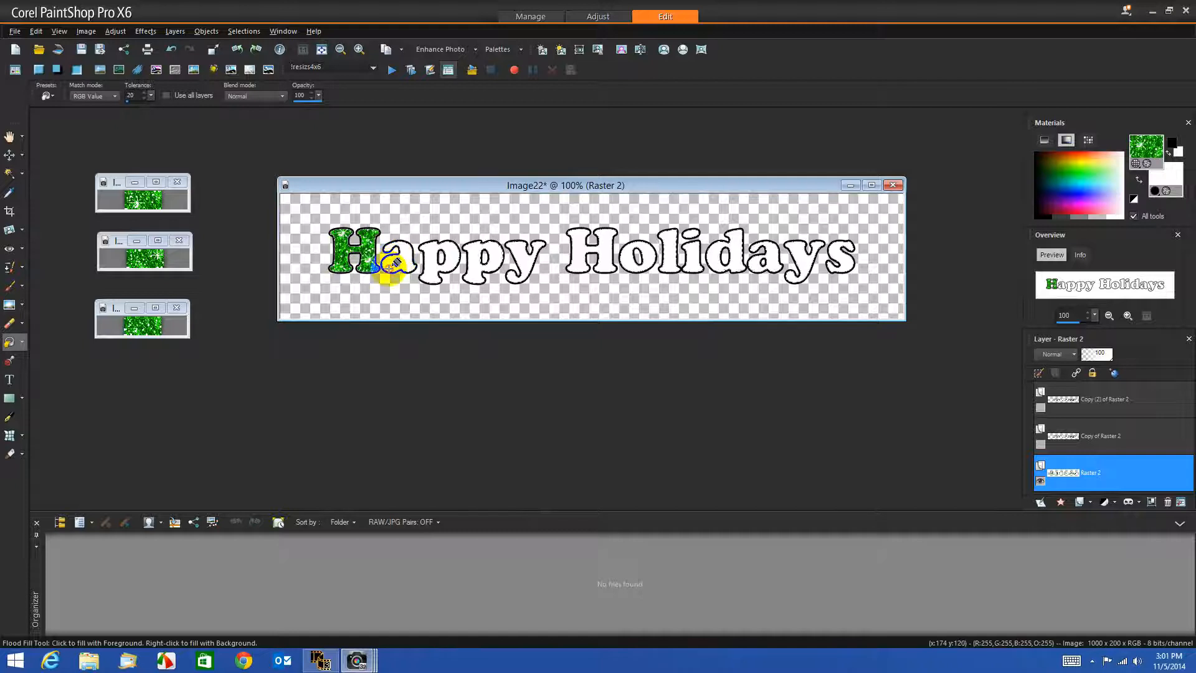
{"action": "left_click", "coordinate": [390, 267]}
{"action": "left_click", "coordinate": [439, 260]}
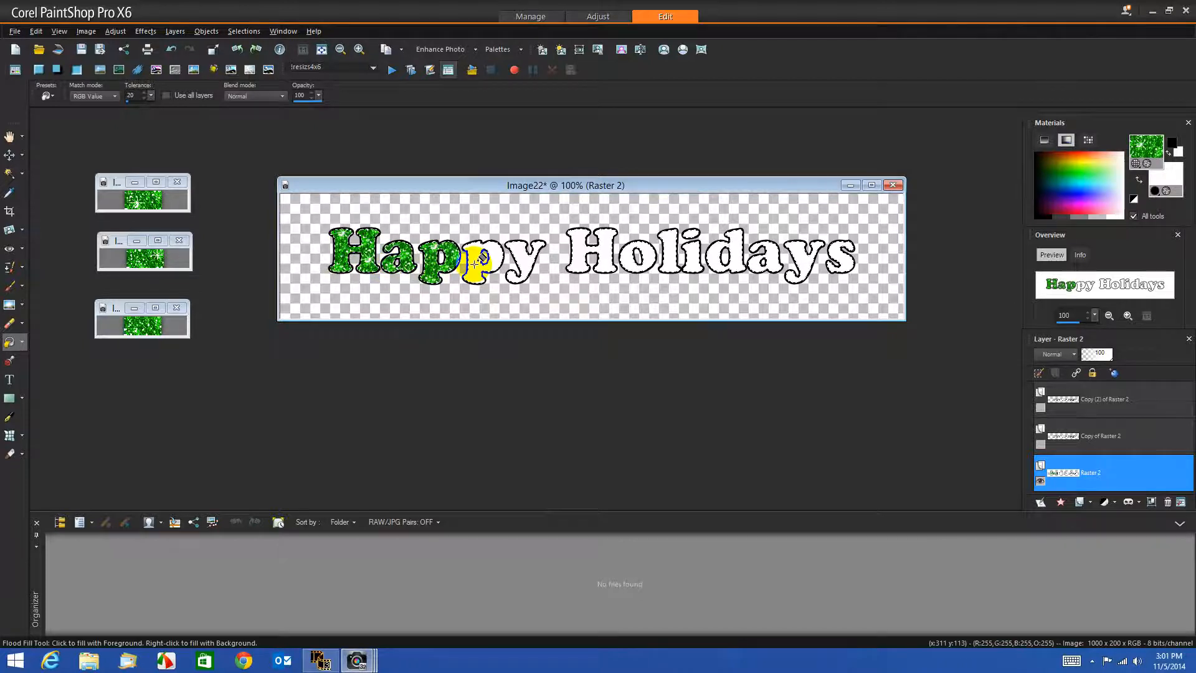
{"action": "left_click", "coordinate": [527, 255]}
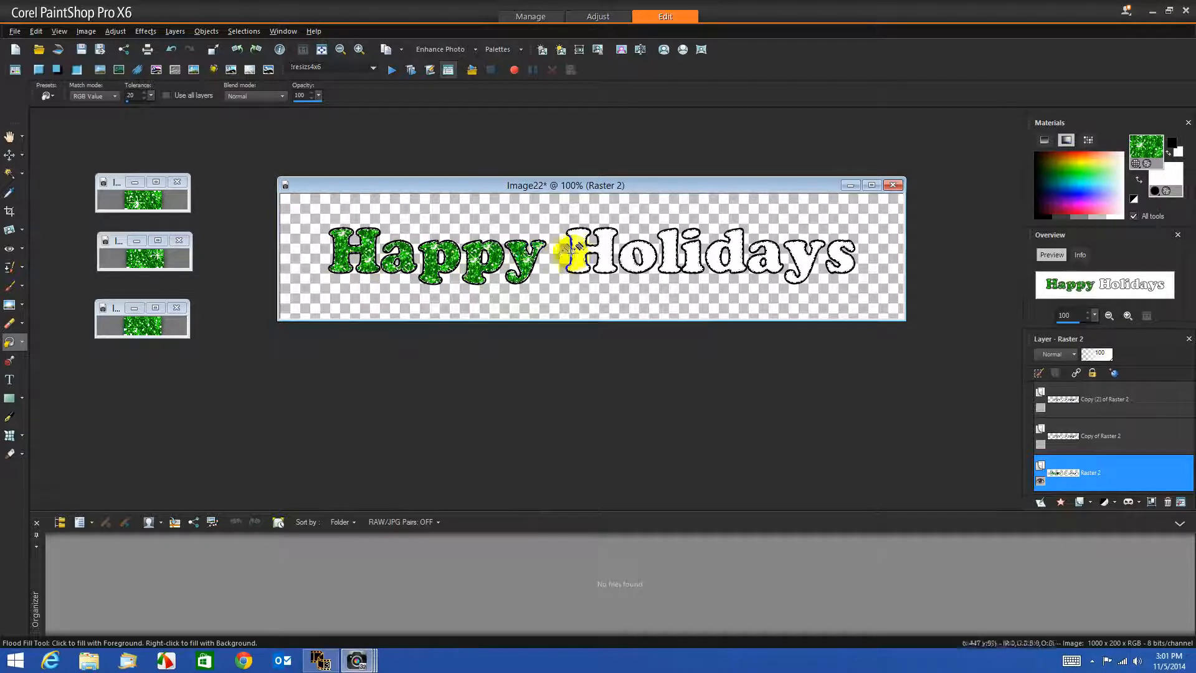
{"action": "left_click", "coordinate": [632, 258]}
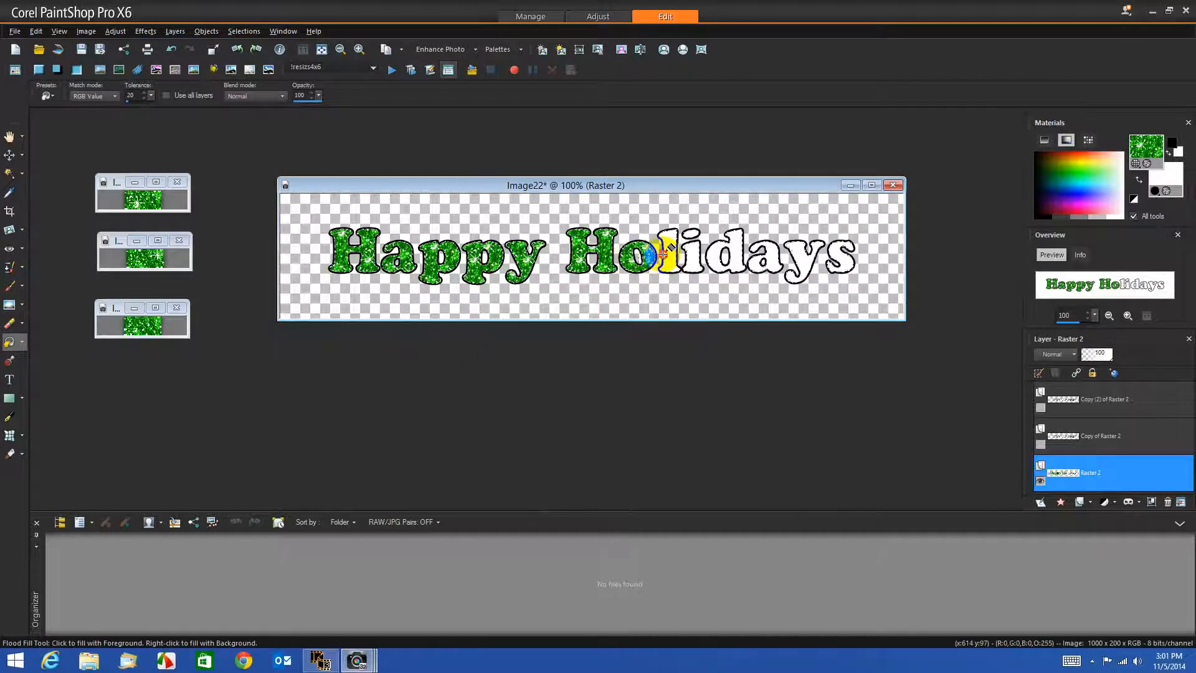
{"action": "left_click", "coordinate": [690, 256]}
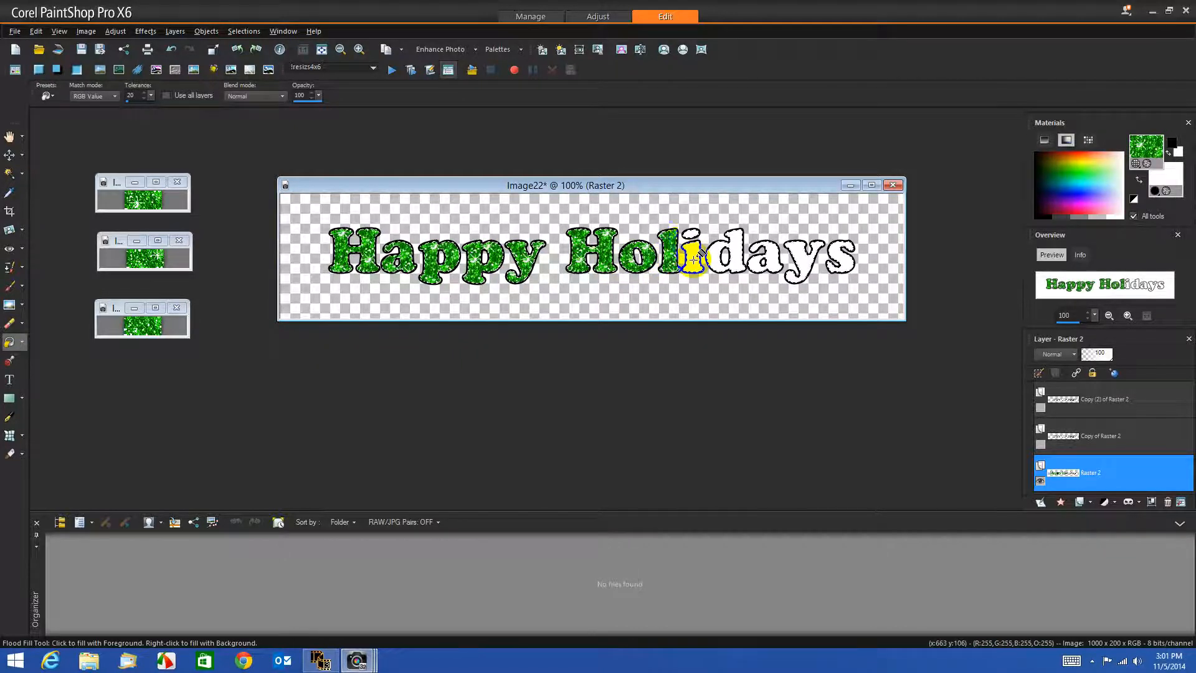
{"action": "left_click", "coordinate": [694, 254]}
{"action": "left_click", "coordinate": [690, 234]}
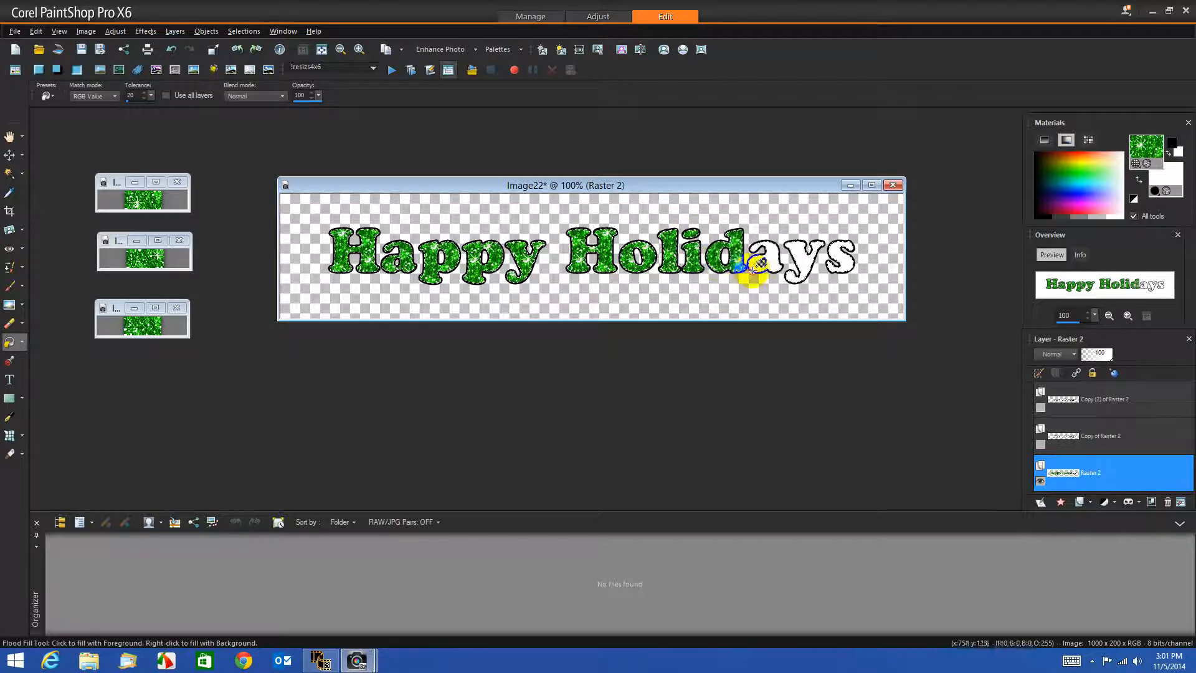
{"action": "left_click", "coordinate": [757, 259]}
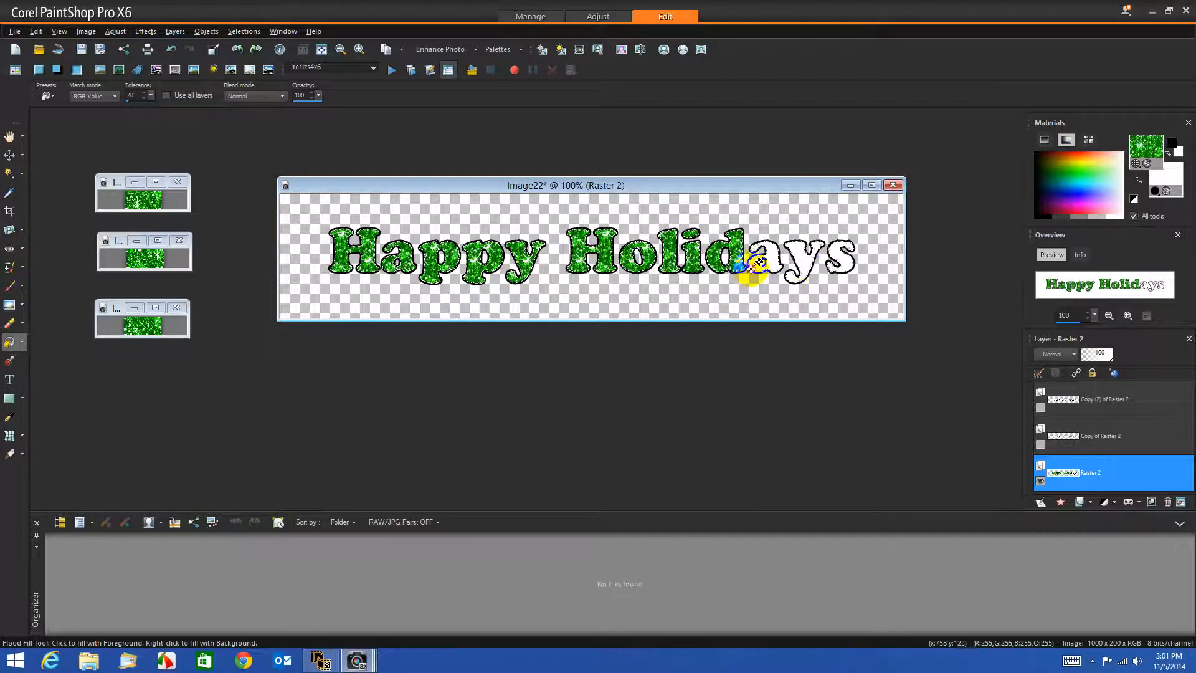
{"action": "left_click", "coordinate": [801, 258]}
{"action": "left_click", "coordinate": [842, 258]}
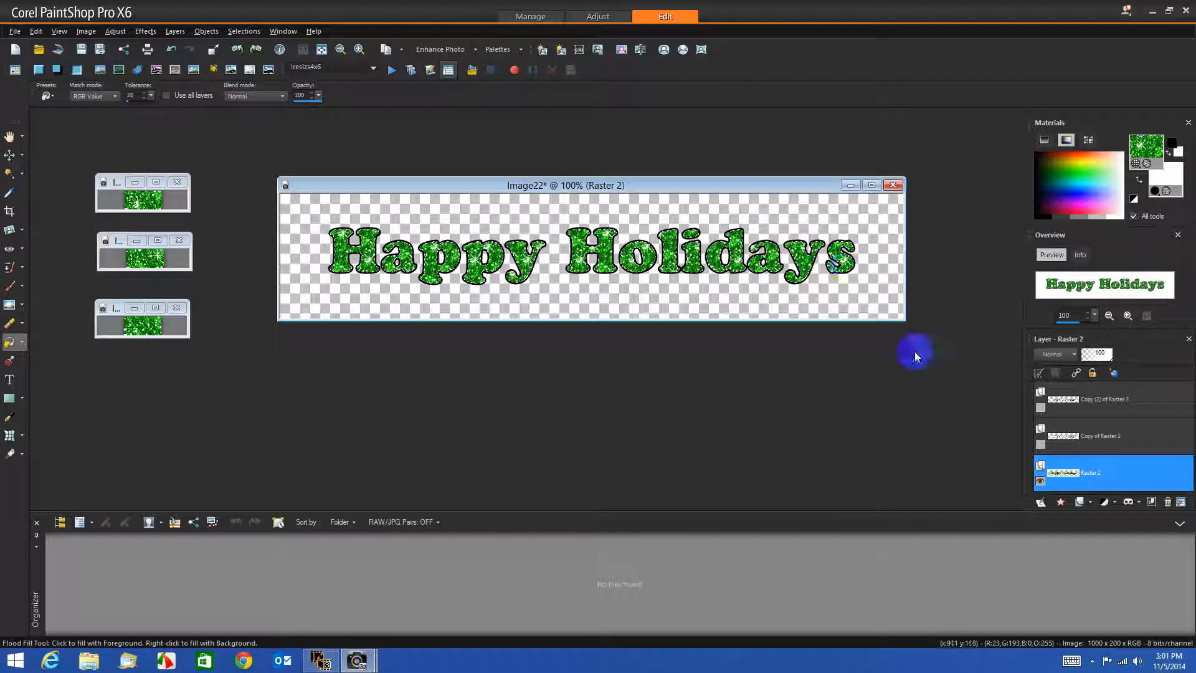
Hide Raster 2, show and activate the Copy of Raster 2 layer, and set the foreground pattern to Image24
{"action": "left_click", "coordinate": [1041, 481]}
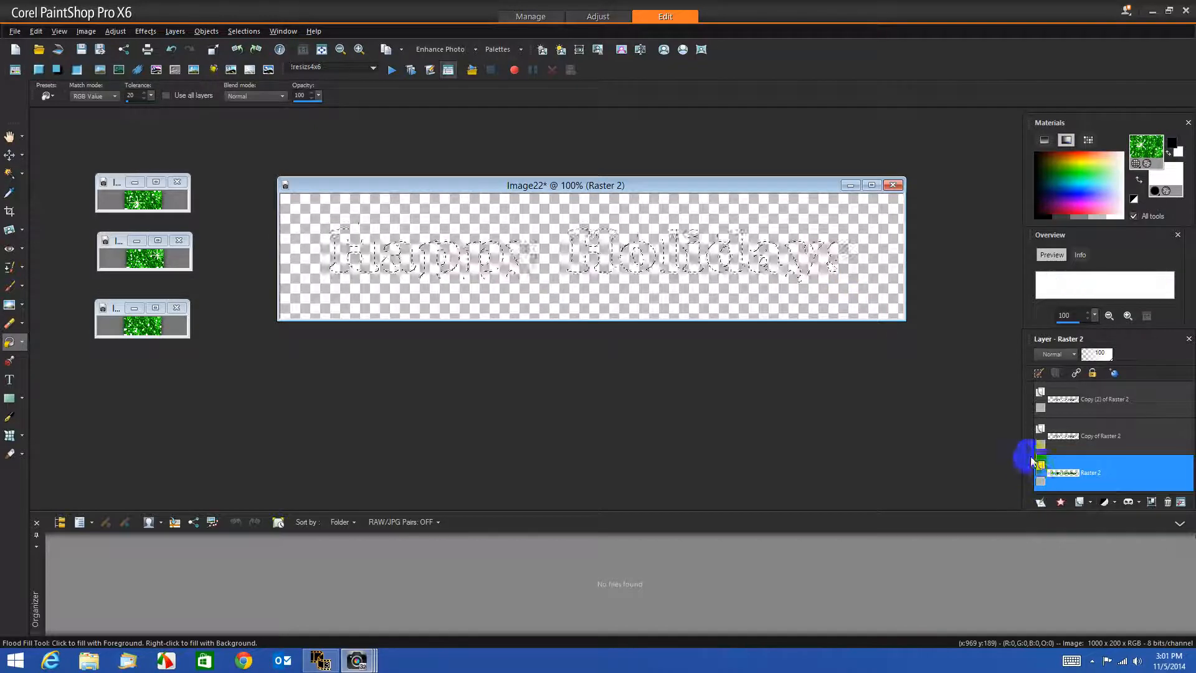
{"action": "left_click", "coordinate": [1040, 444]}
{"action": "left_click", "coordinate": [1059, 436]}
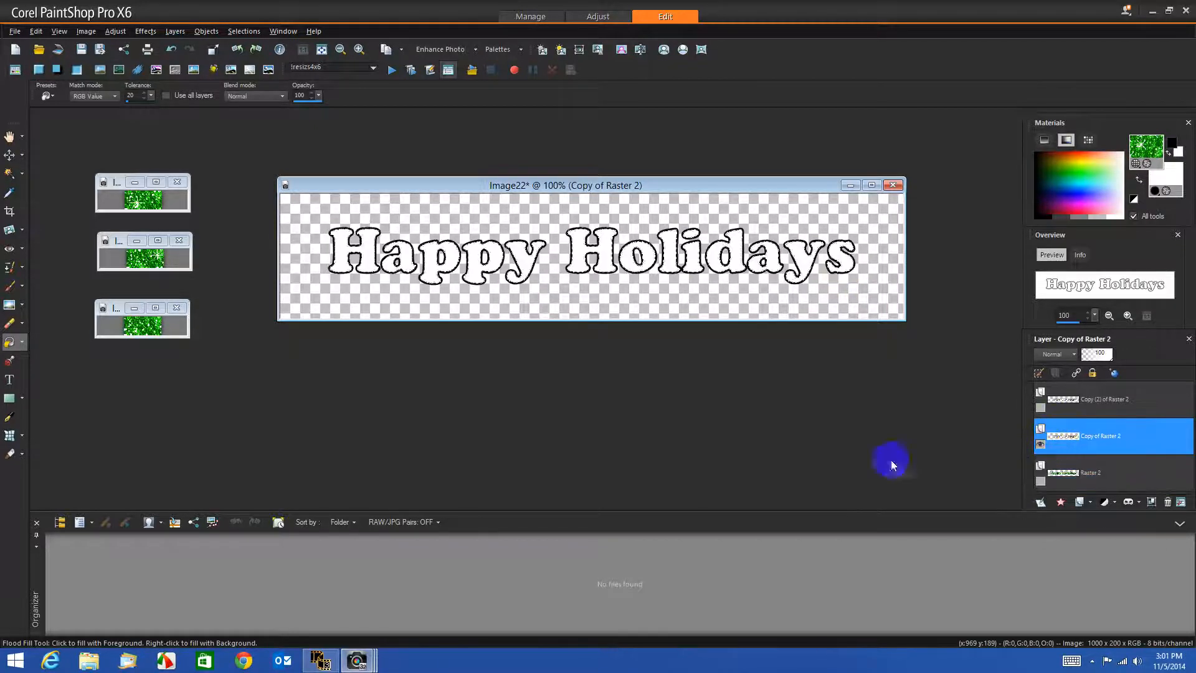
{"action": "left_click", "coordinate": [1149, 150]}
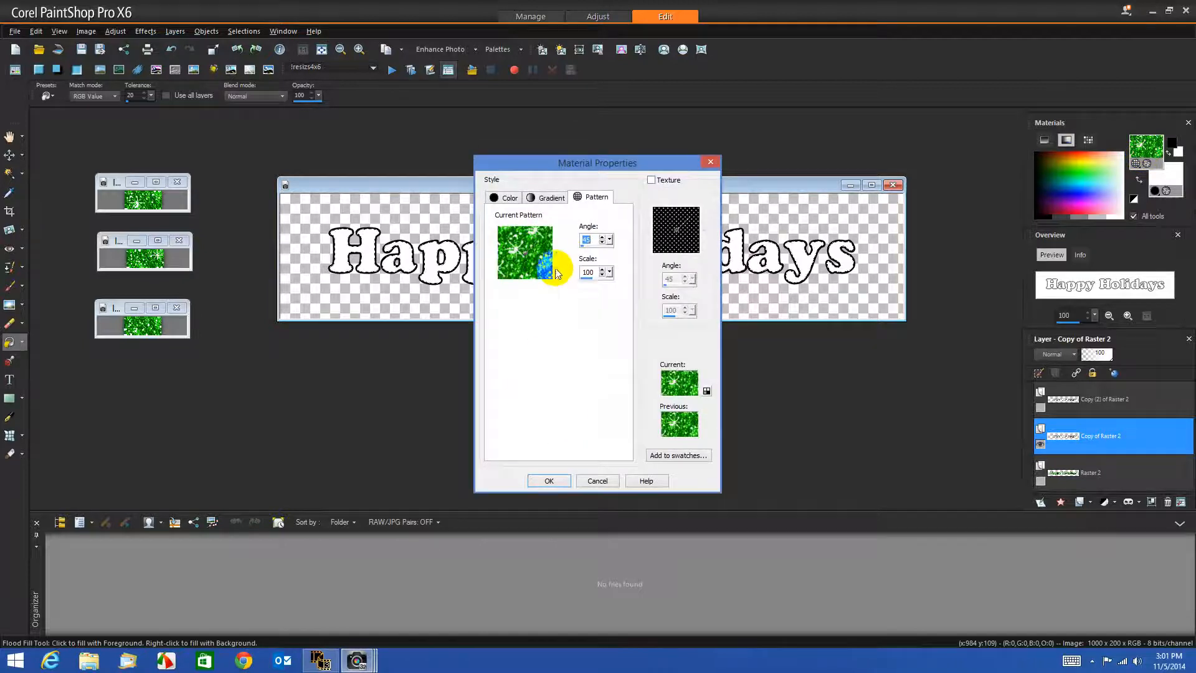
{"action": "left_click", "coordinate": [558, 257]}
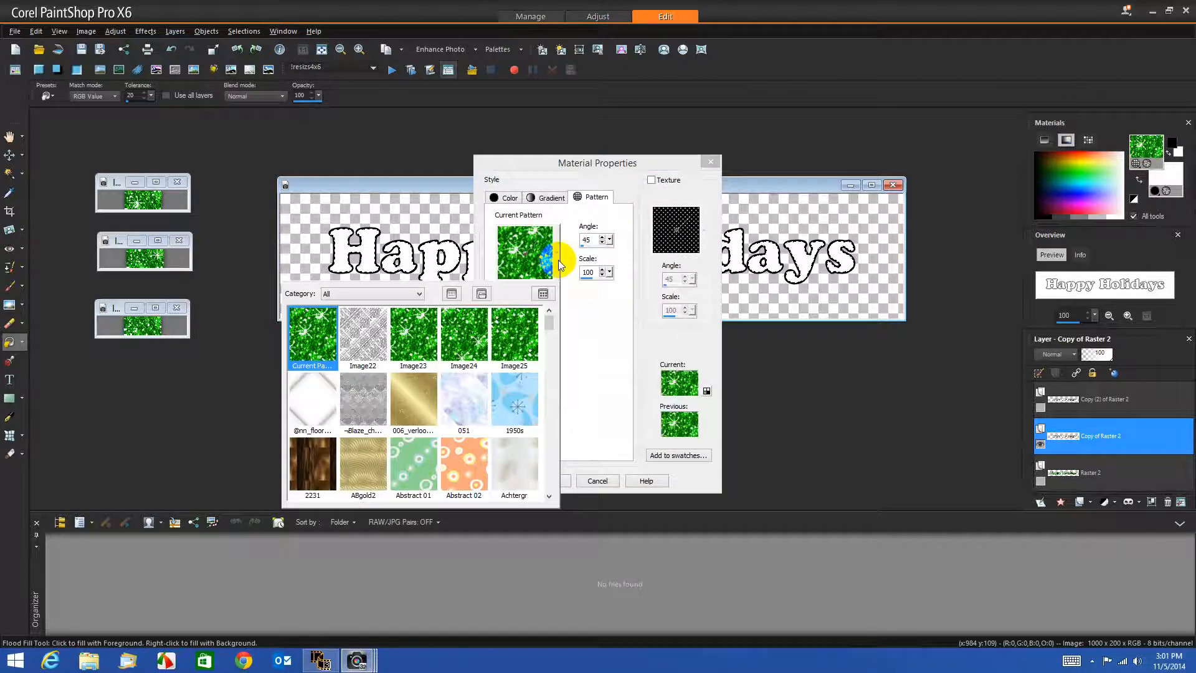
{"action": "left_click", "coordinate": [474, 337]}
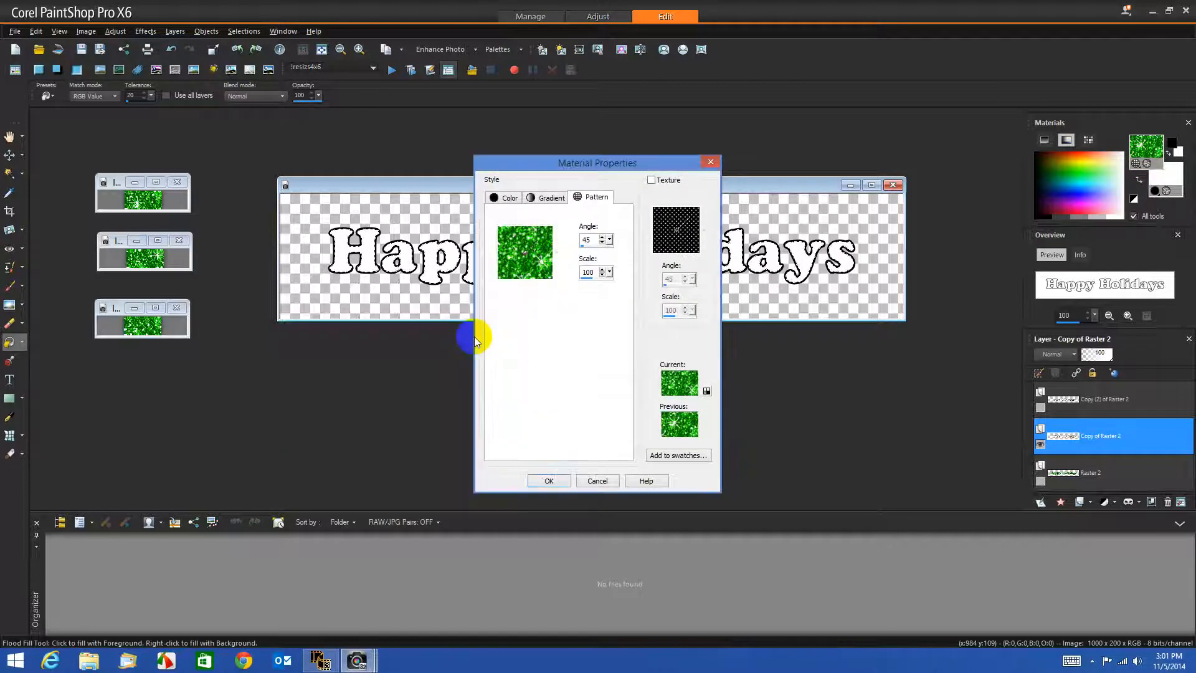
{"action": "left_click", "coordinate": [550, 481]}
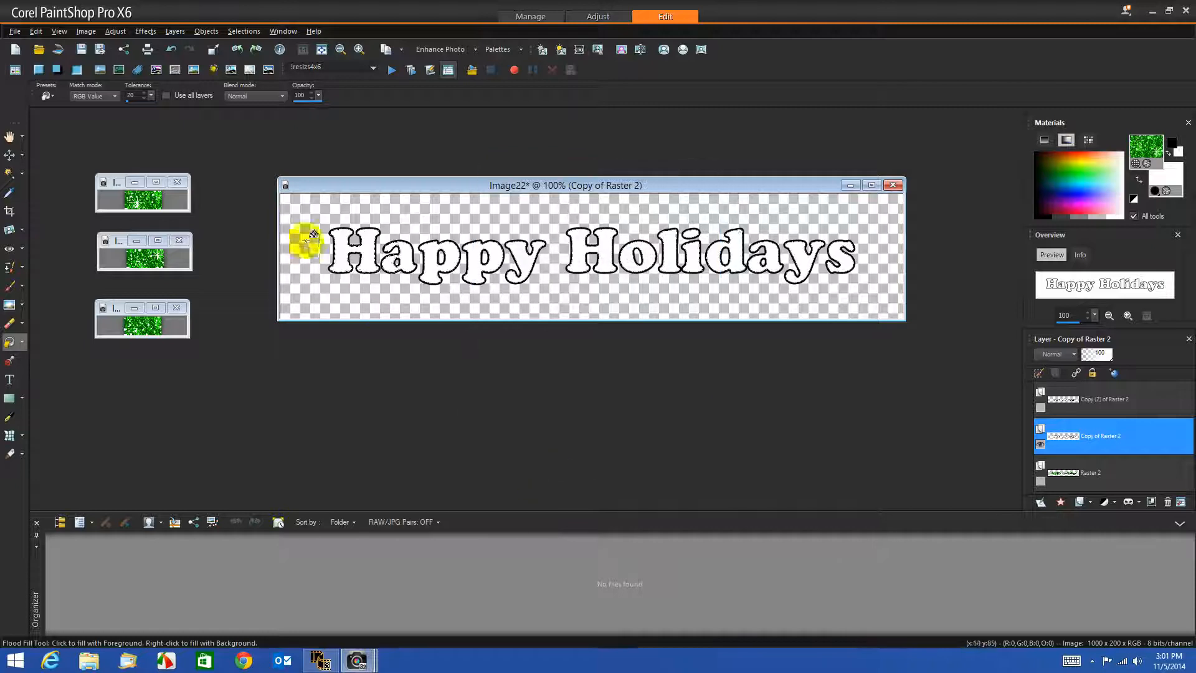
Flood fill all the "Happy Holidays" letters and the i's dot on Copy of Raster 2 with the Image24 glitter pattern
{"action": "left_click", "coordinate": [337, 253]}
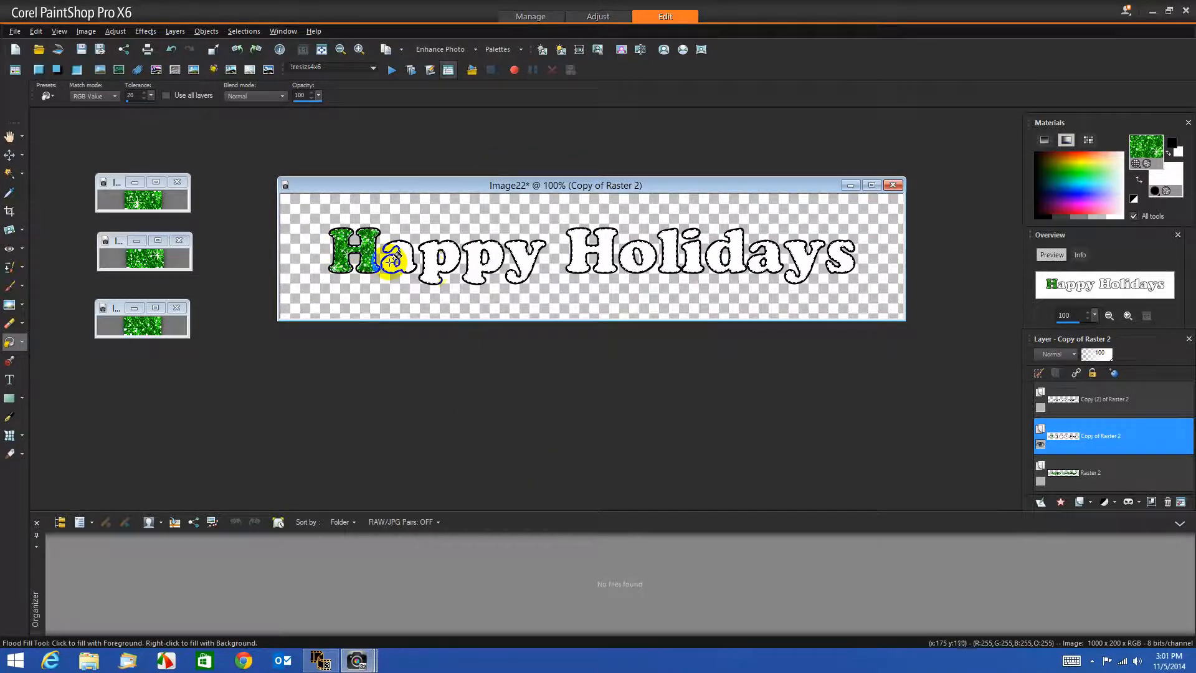
{"action": "left_click", "coordinate": [390, 261]}
{"action": "left_click", "coordinate": [432, 268]}
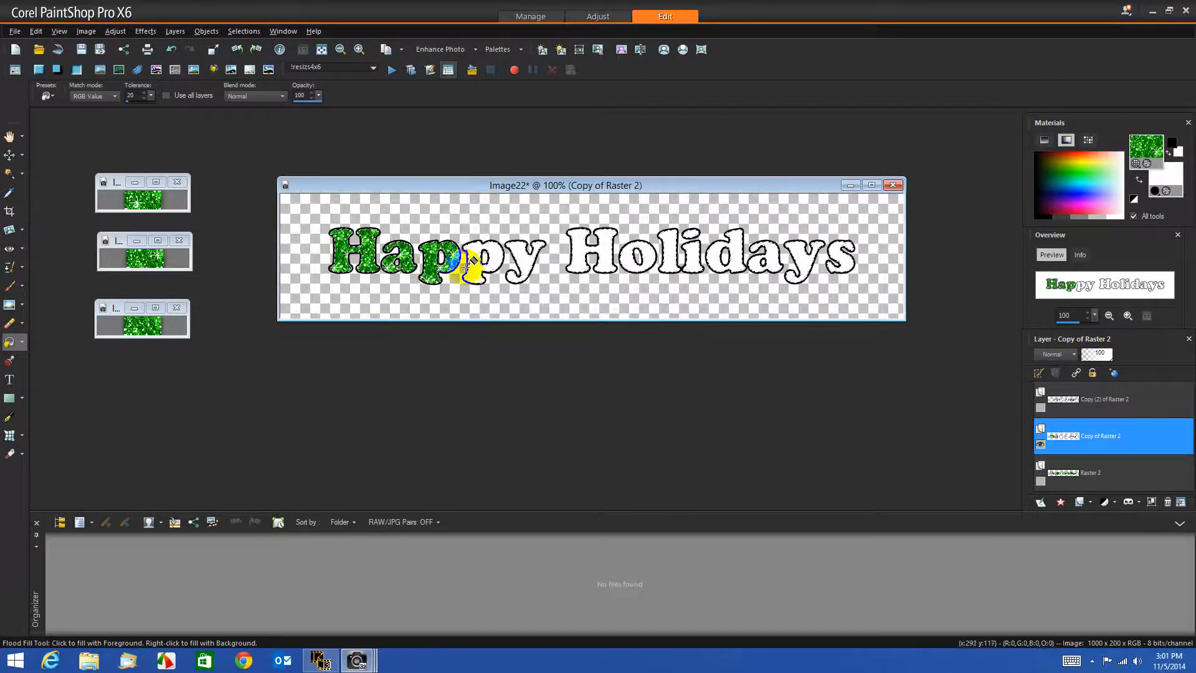
{"action": "left_click", "coordinate": [473, 263]}
{"action": "left_click", "coordinate": [519, 261]}
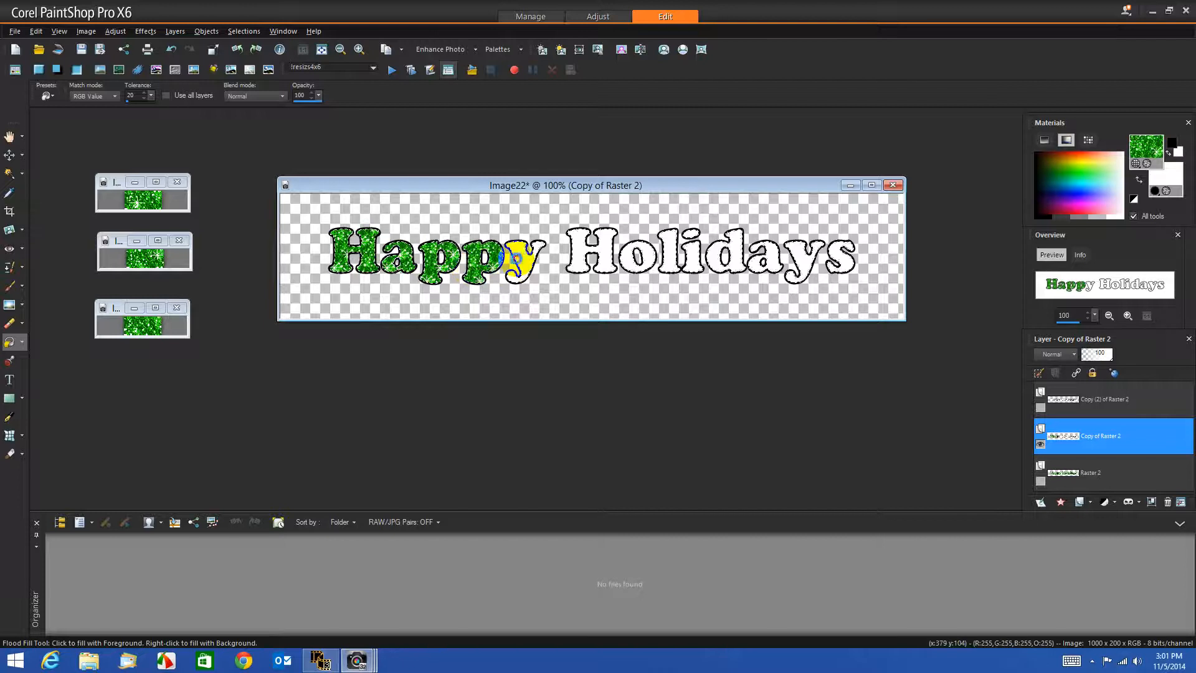
{"action": "left_click", "coordinate": [576, 249]}
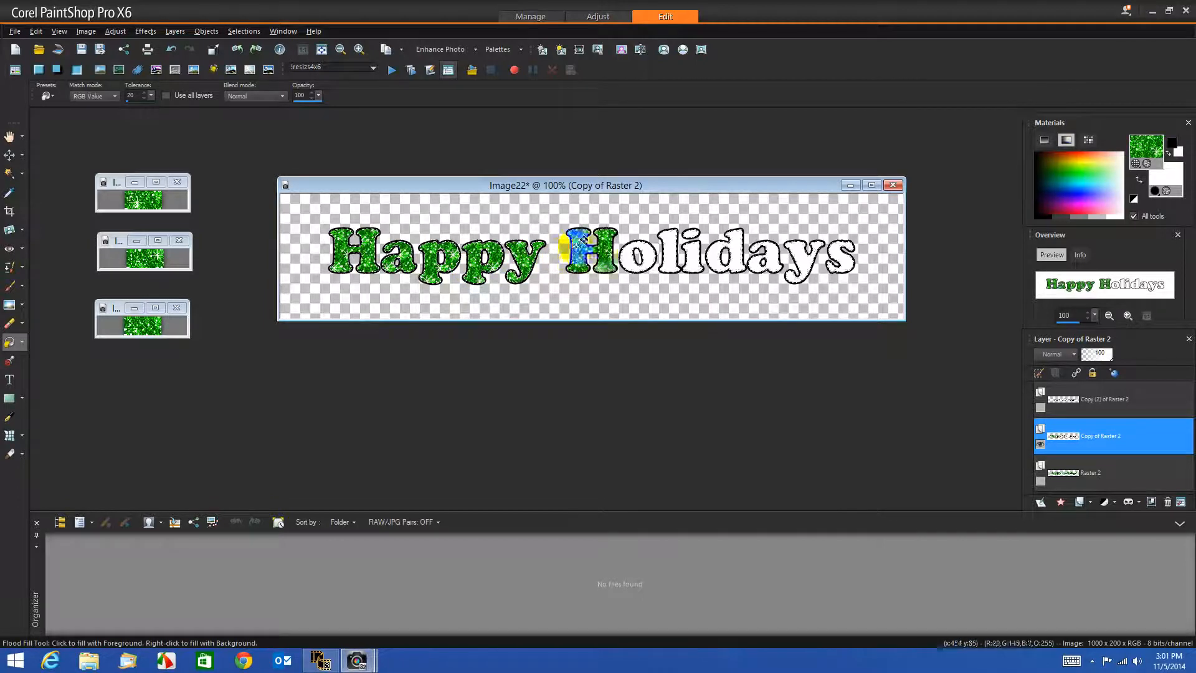
{"action": "left_click", "coordinate": [632, 255]}
{"action": "left_click", "coordinate": [668, 252]}
{"action": "left_click", "coordinate": [692, 254]}
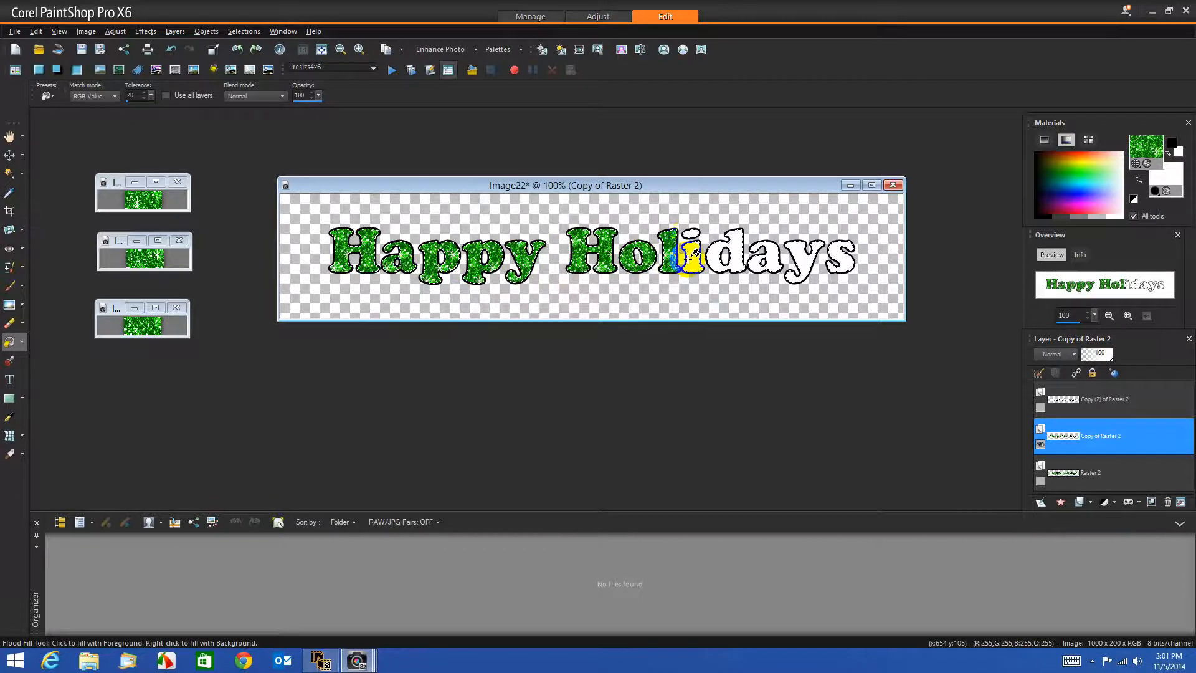
{"action": "left_click", "coordinate": [690, 232]}
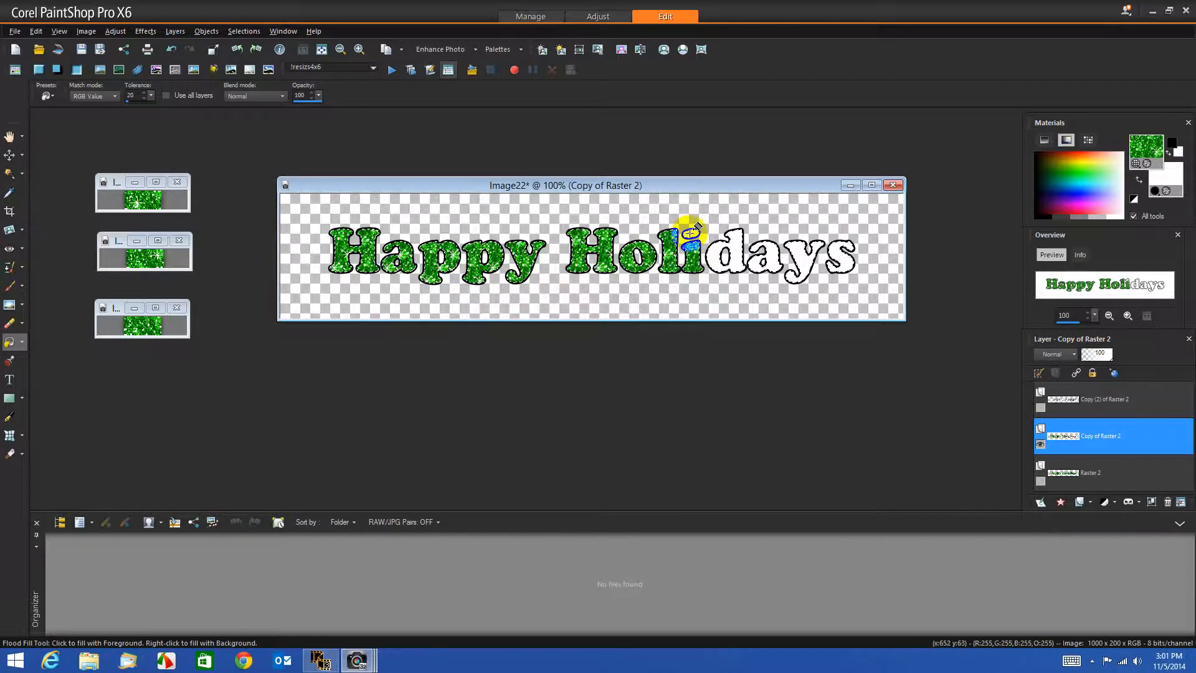
{"action": "left_click", "coordinate": [723, 254]}
{"action": "left_click", "coordinate": [757, 258]}
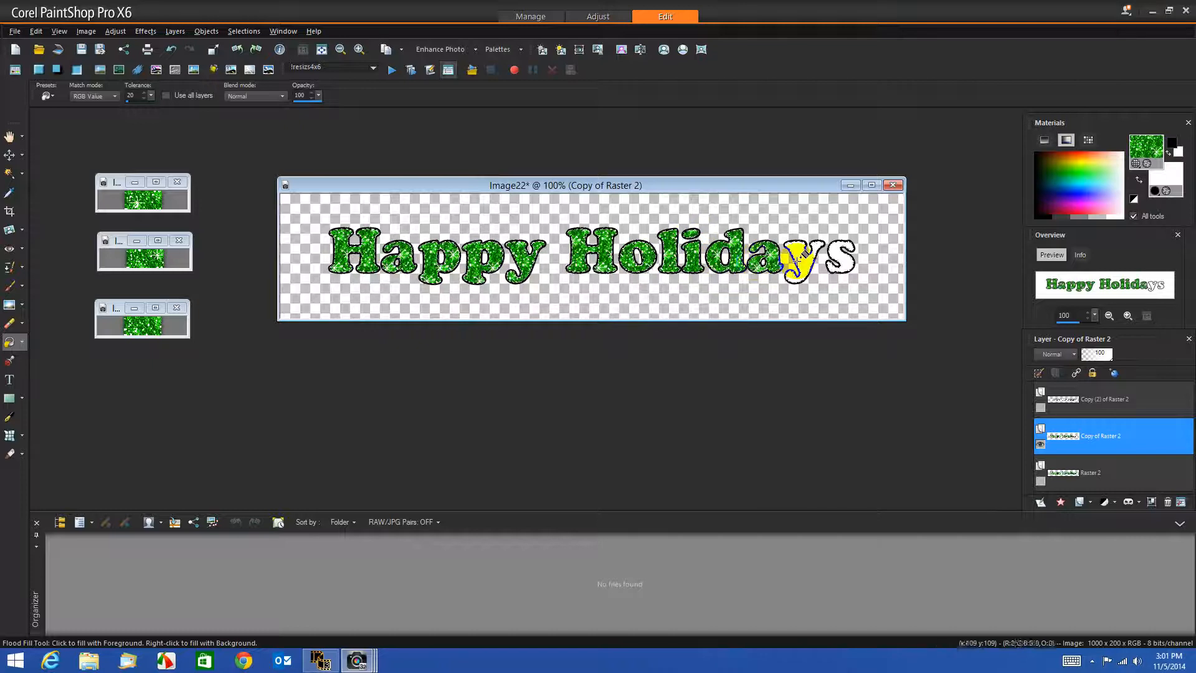
{"action": "left_click", "coordinate": [801, 257]}
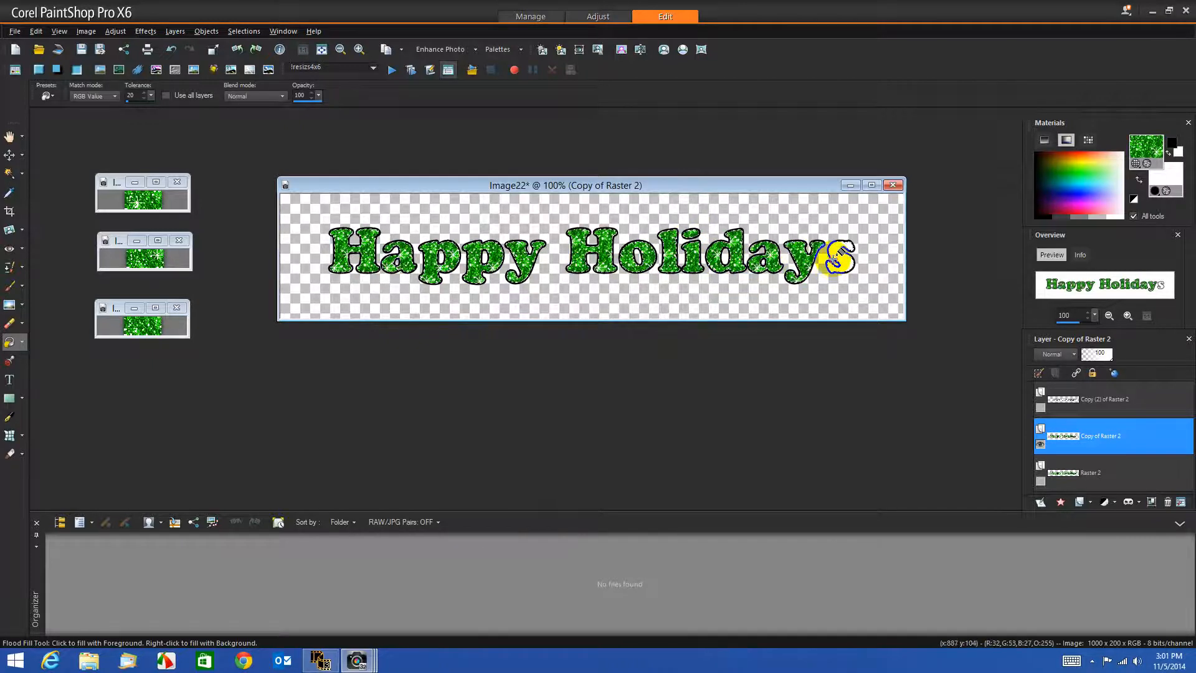
{"action": "left_click", "coordinate": [834, 257]}
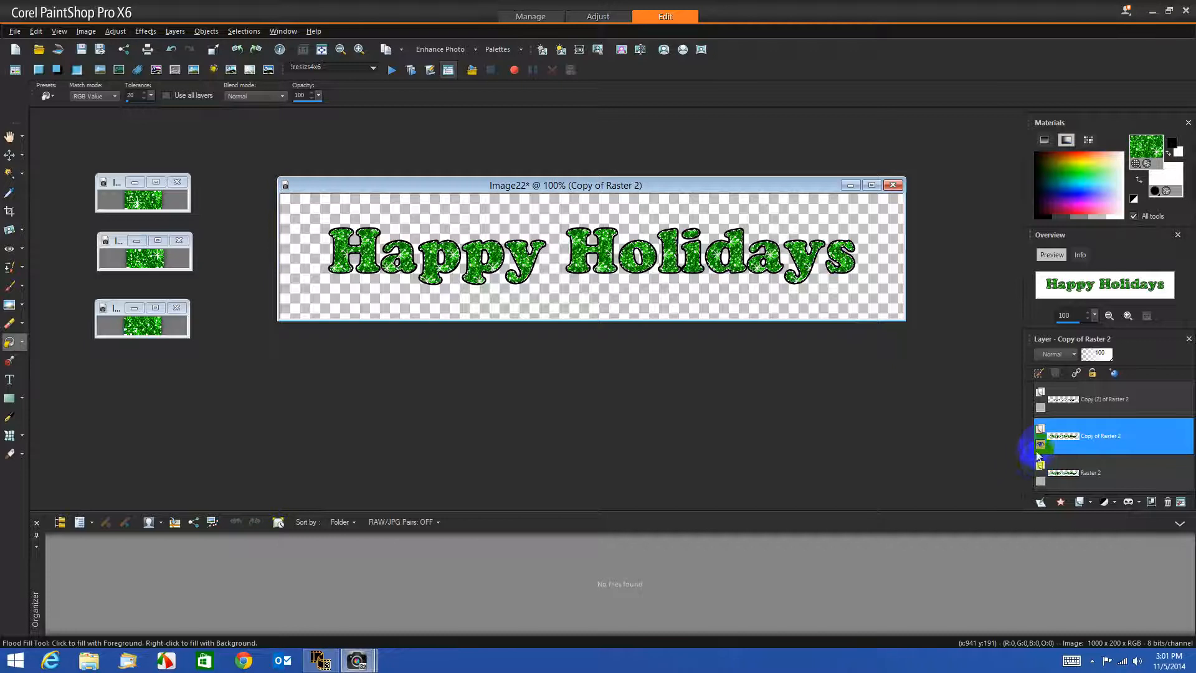
Hide Copy of Raster 2, show and activate the Copy (2) of Raster 2 layer, and set the foreground pattern to Image25
{"action": "left_click", "coordinate": [1041, 407]}
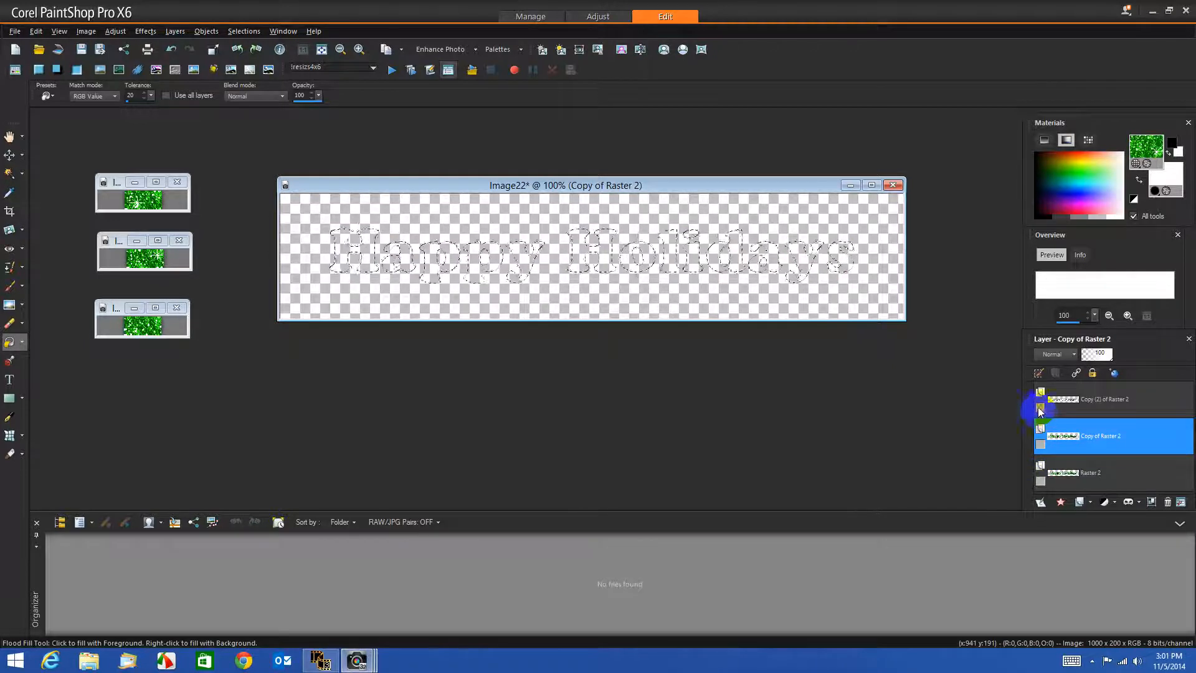
{"action": "left_click", "coordinate": [1057, 410]}
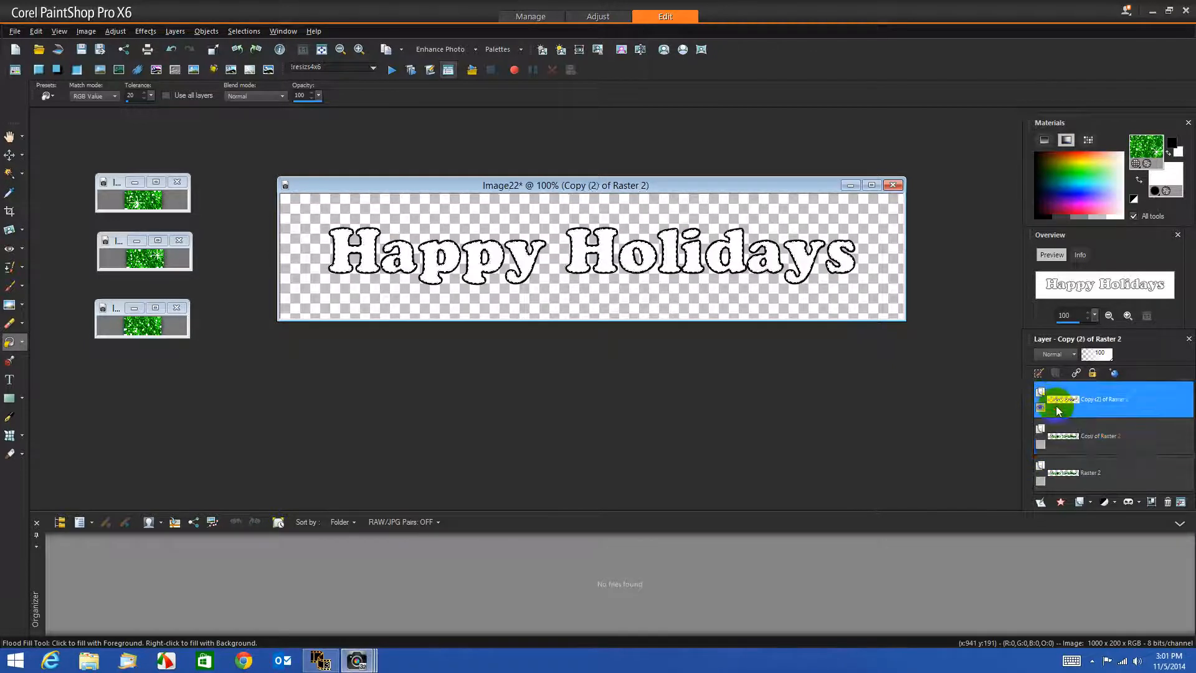
{"action": "left_click", "coordinate": [1155, 150]}
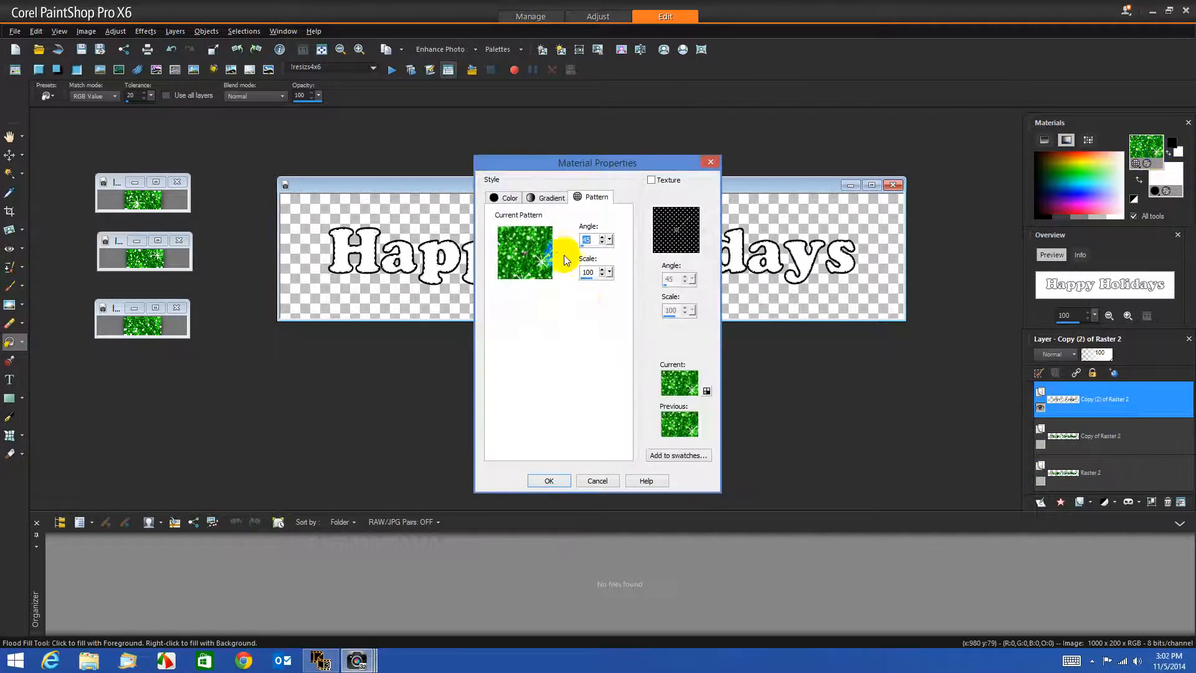
{"action": "left_click", "coordinate": [562, 252]}
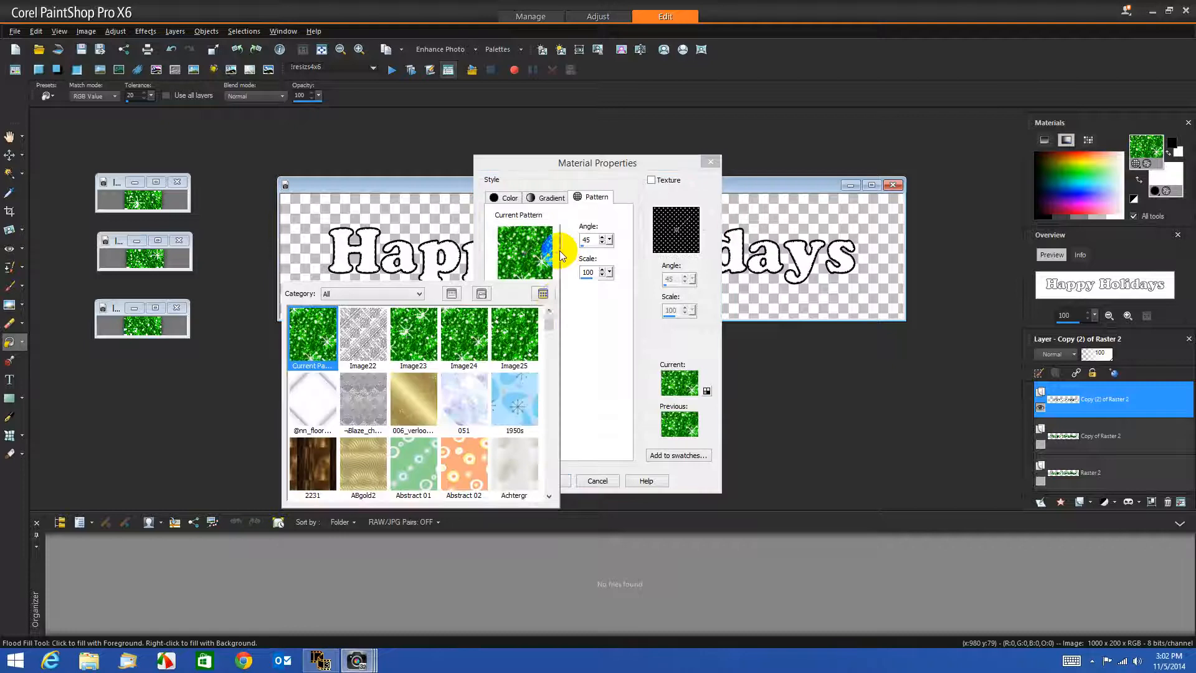
{"action": "left_click", "coordinate": [526, 338]}
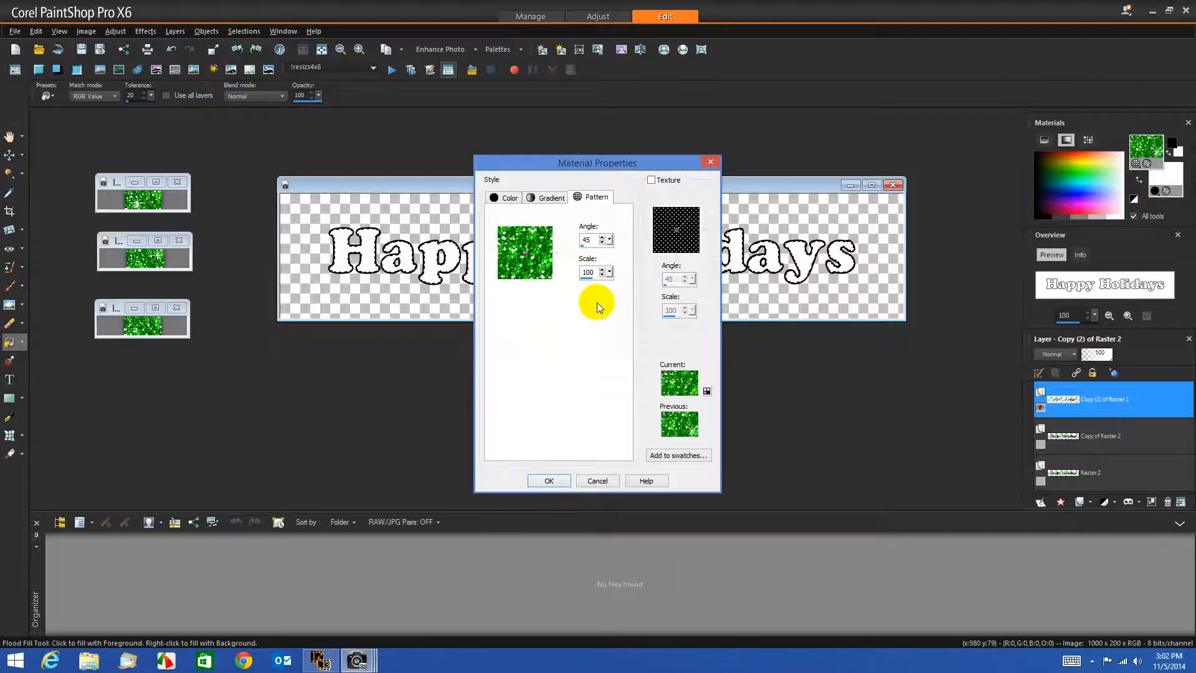
{"action": "left_click", "coordinate": [548, 481]}
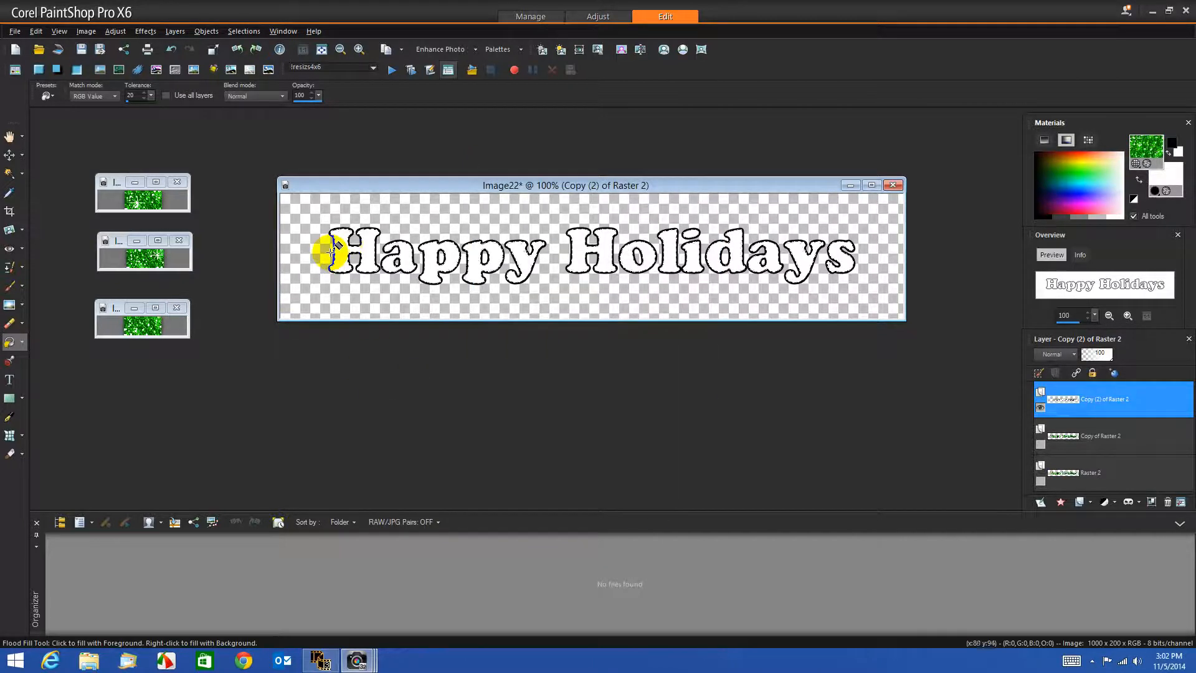
Flood fill all the "Happy Holidays" letters on the Copy (2) of Raster 2 layer with the Image25 glitter pattern
{"action": "left_click", "coordinate": [335, 245]}
{"action": "left_click", "coordinate": [399, 255]}
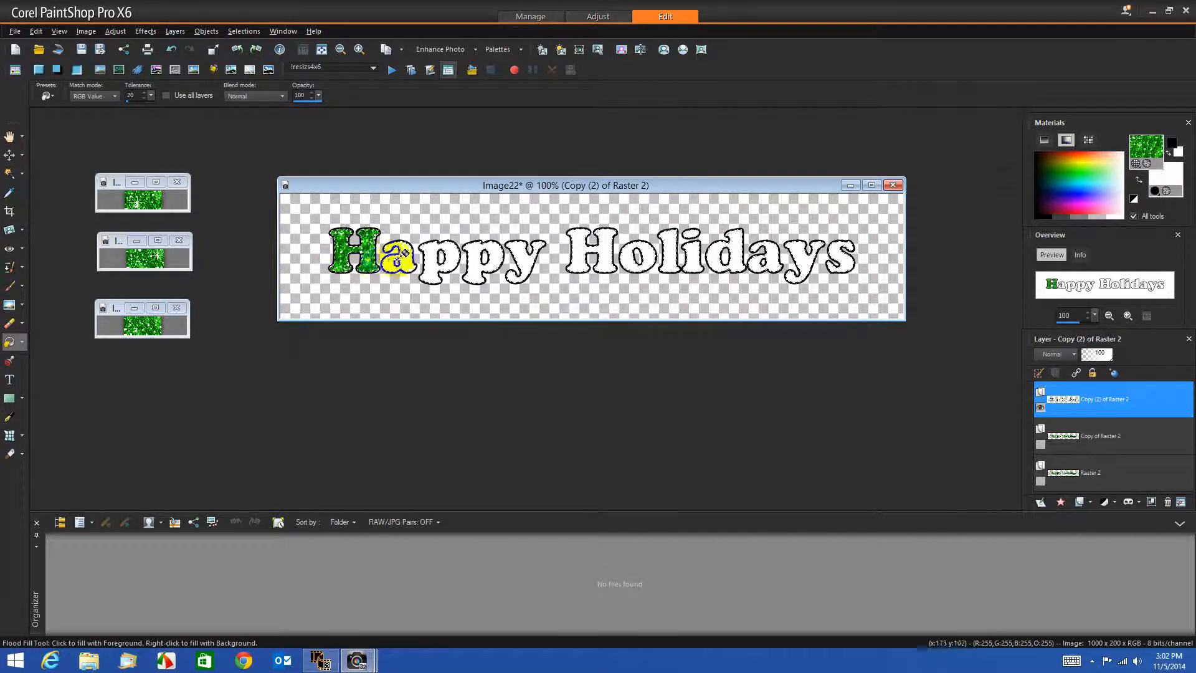
{"action": "left_click", "coordinate": [433, 271]}
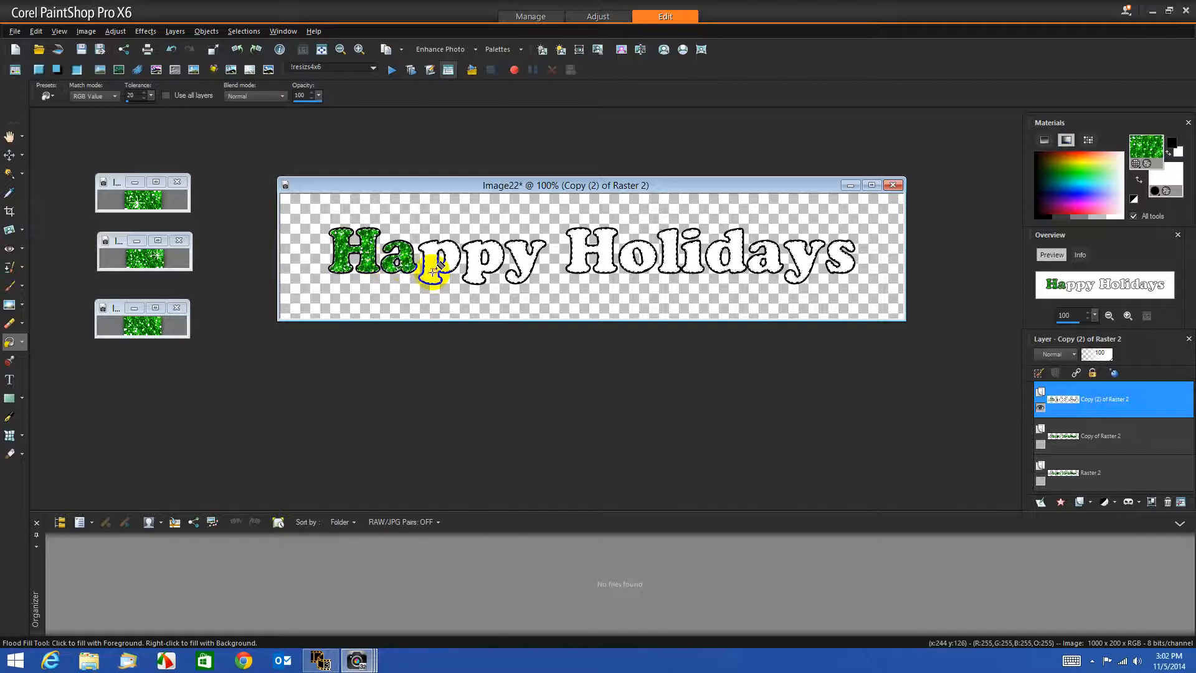
{"action": "left_click", "coordinate": [475, 260]}
{"action": "left_click", "coordinate": [522, 258]}
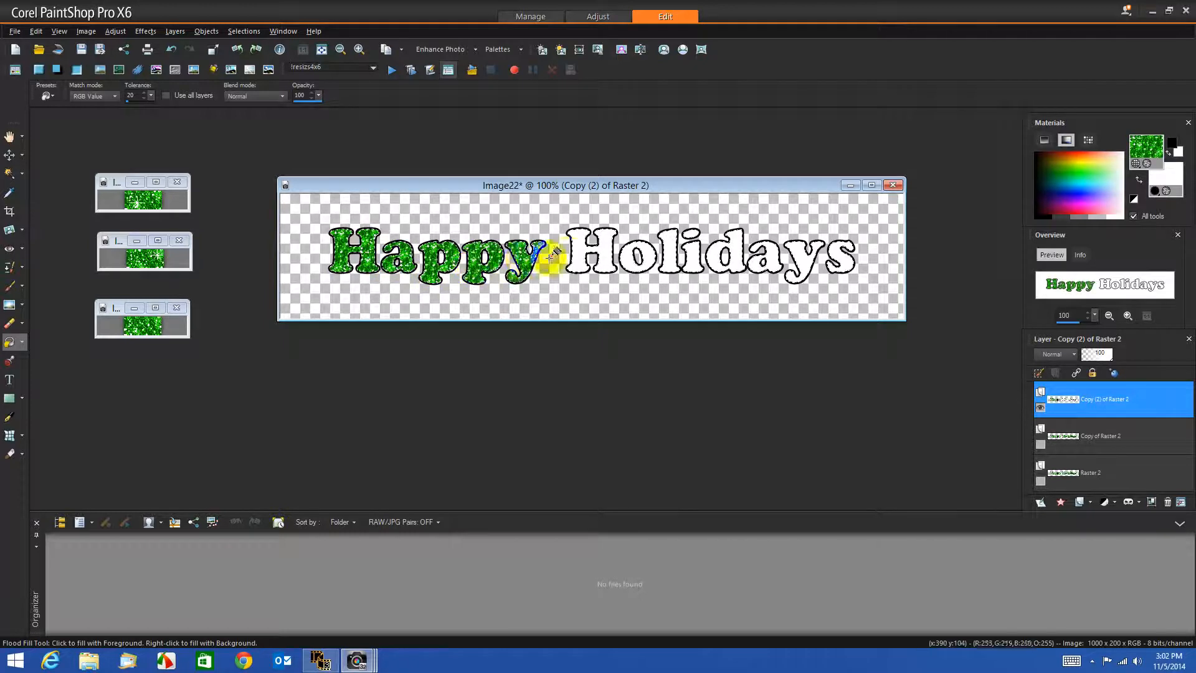
{"action": "left_click", "coordinate": [576, 253]}
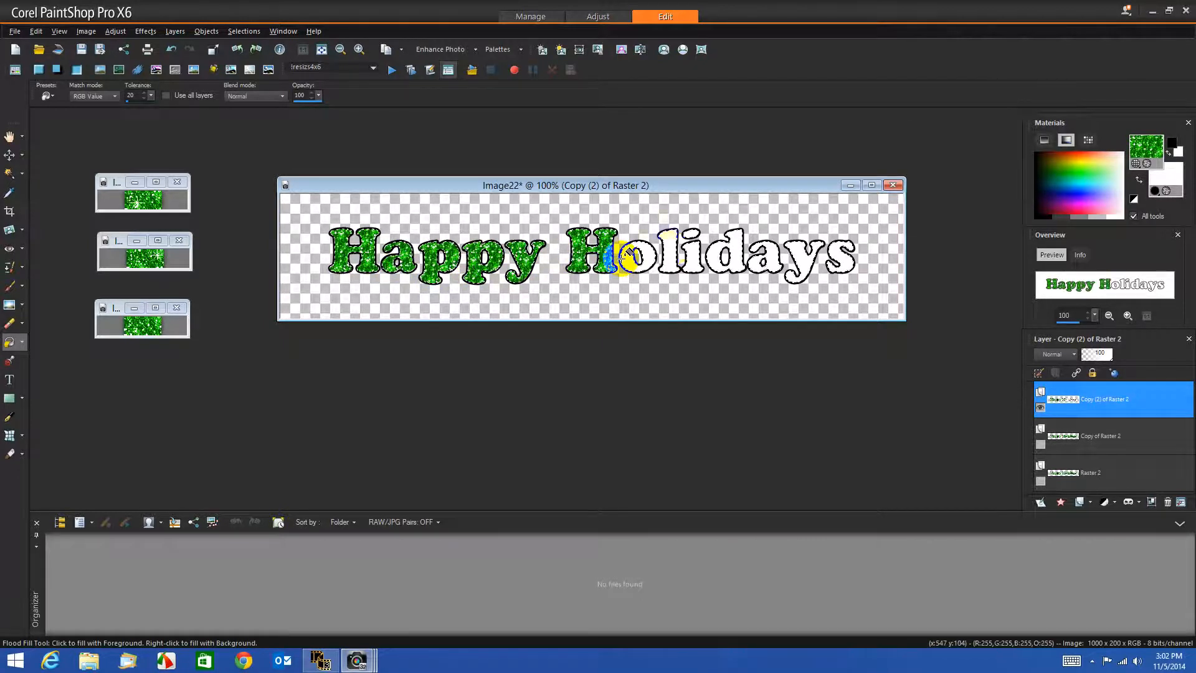
{"action": "left_click", "coordinate": [629, 255]}
{"action": "left_click", "coordinate": [676, 252]}
{"action": "left_click", "coordinate": [691, 251]}
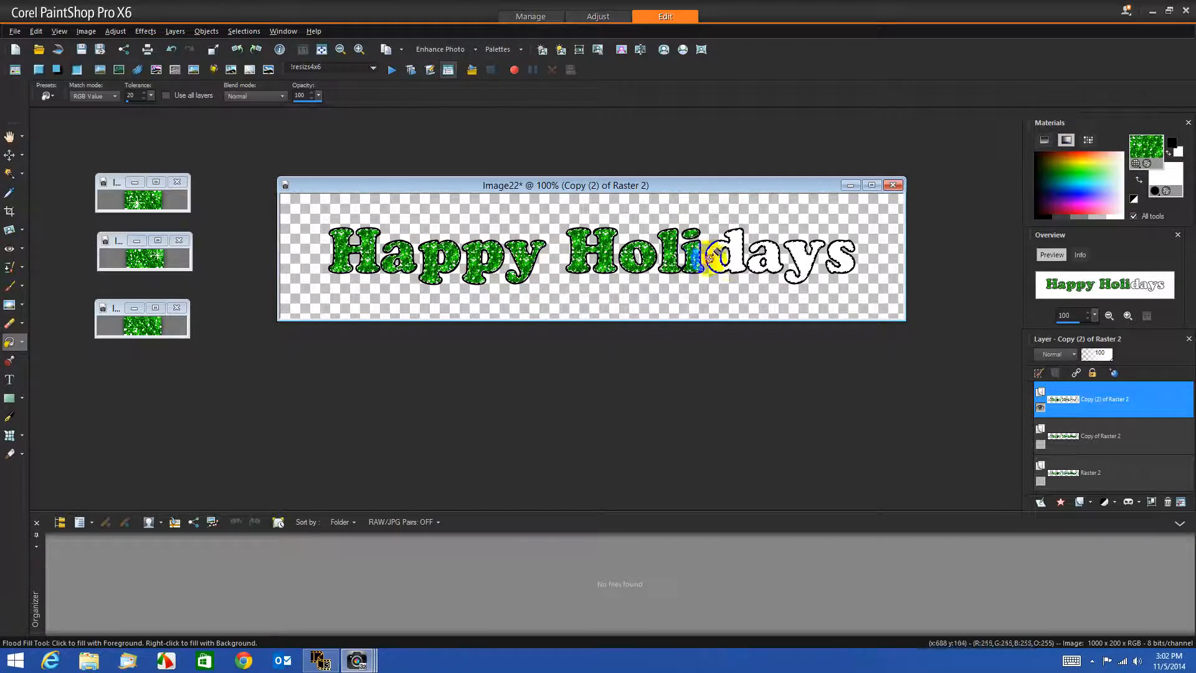
{"action": "left_click", "coordinate": [713, 257]}
{"action": "left_click", "coordinate": [761, 260]}
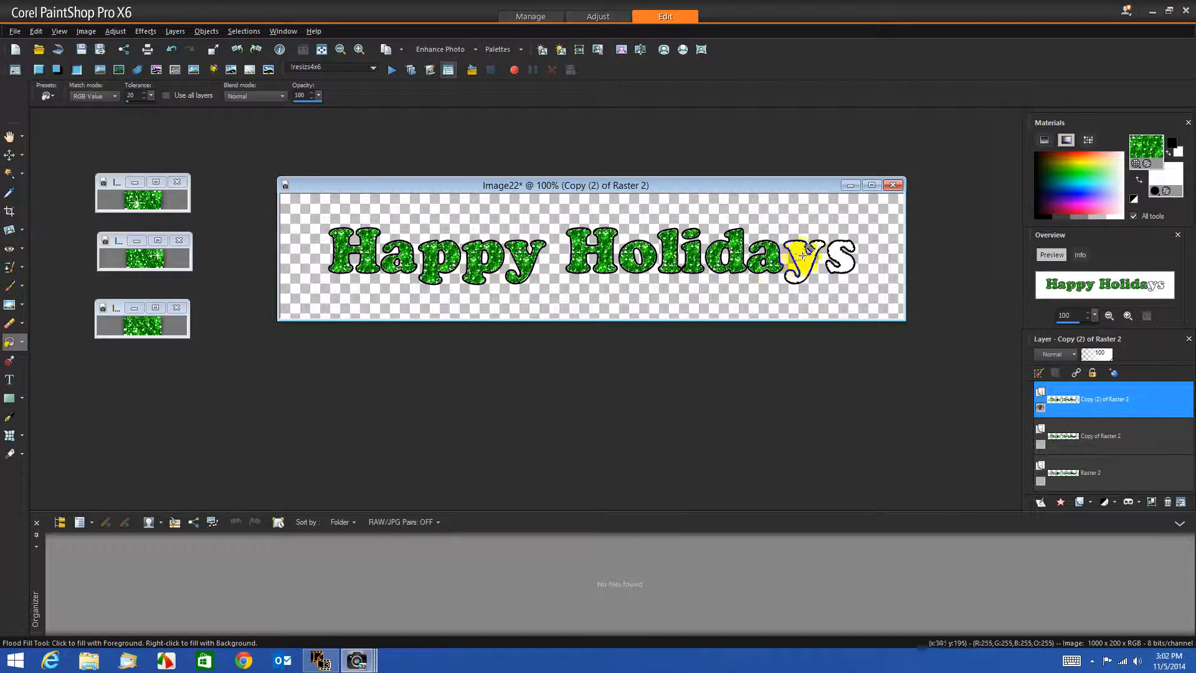
{"action": "left_click", "coordinate": [803, 254]}
{"action": "left_click", "coordinate": [838, 255]}
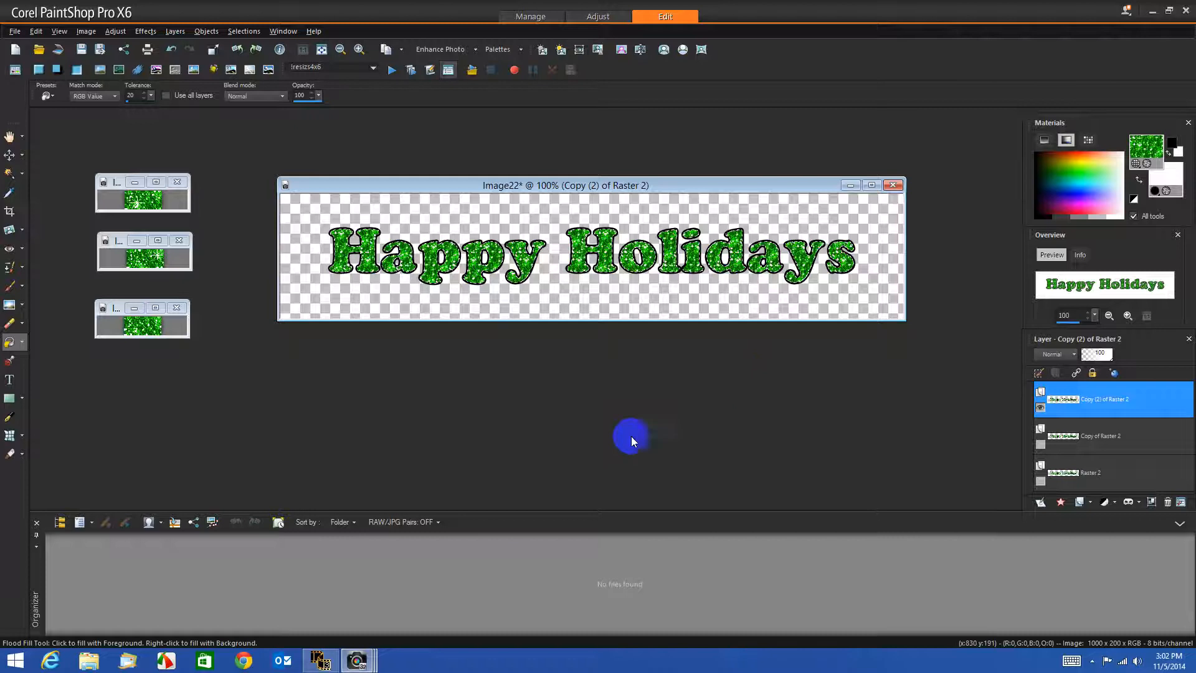
Make the Copy of Raster 2 and Raster 2 layers visible again and clear any selection on the text image
{"action": "left_click", "coordinate": [1040, 446]}
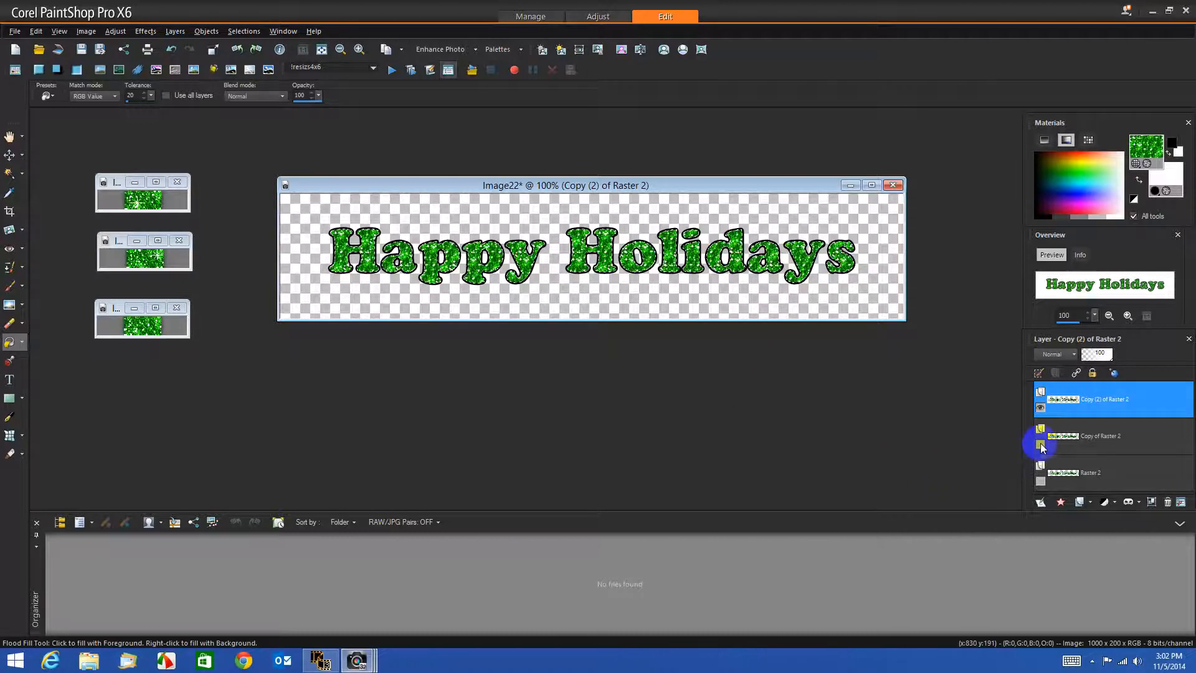
{"action": "left_click", "coordinate": [1040, 482]}
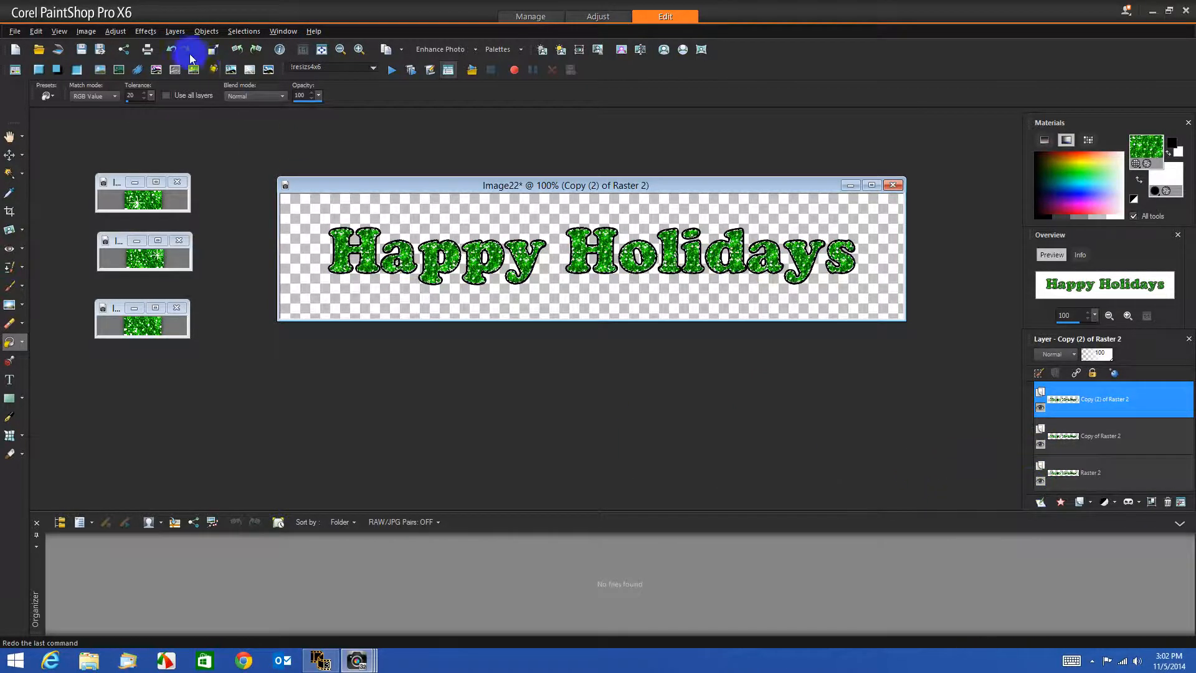
{"action": "left_click", "coordinate": [243, 32]}
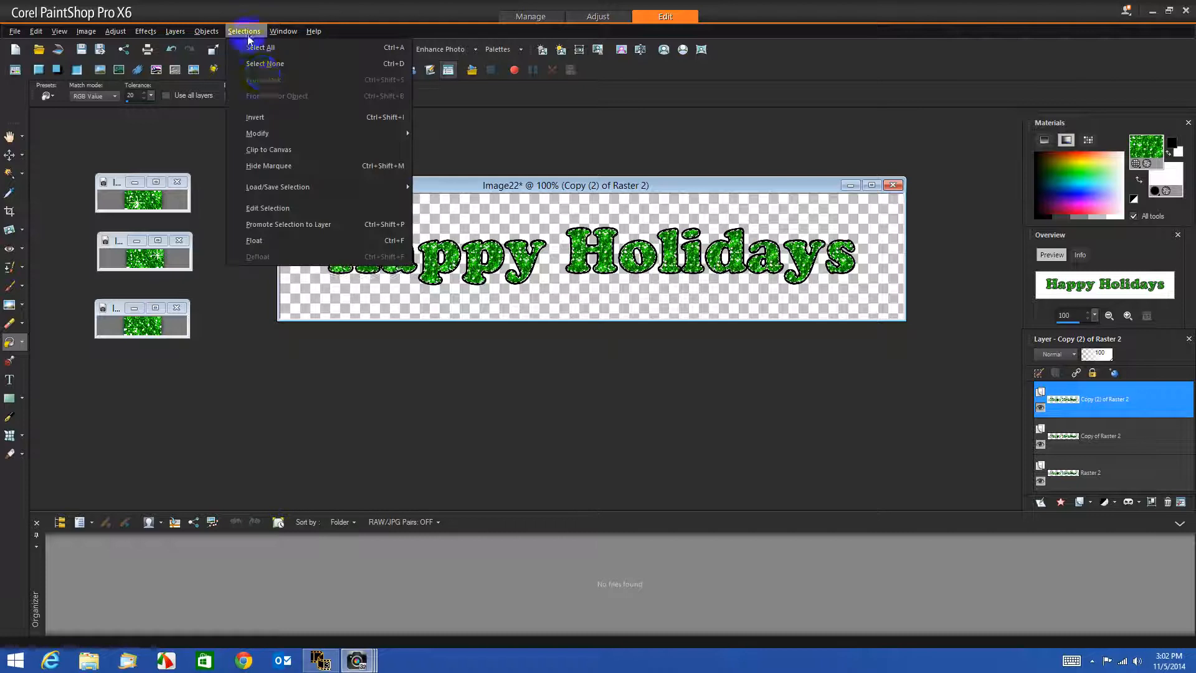
{"action": "left_click", "coordinate": [271, 65]}
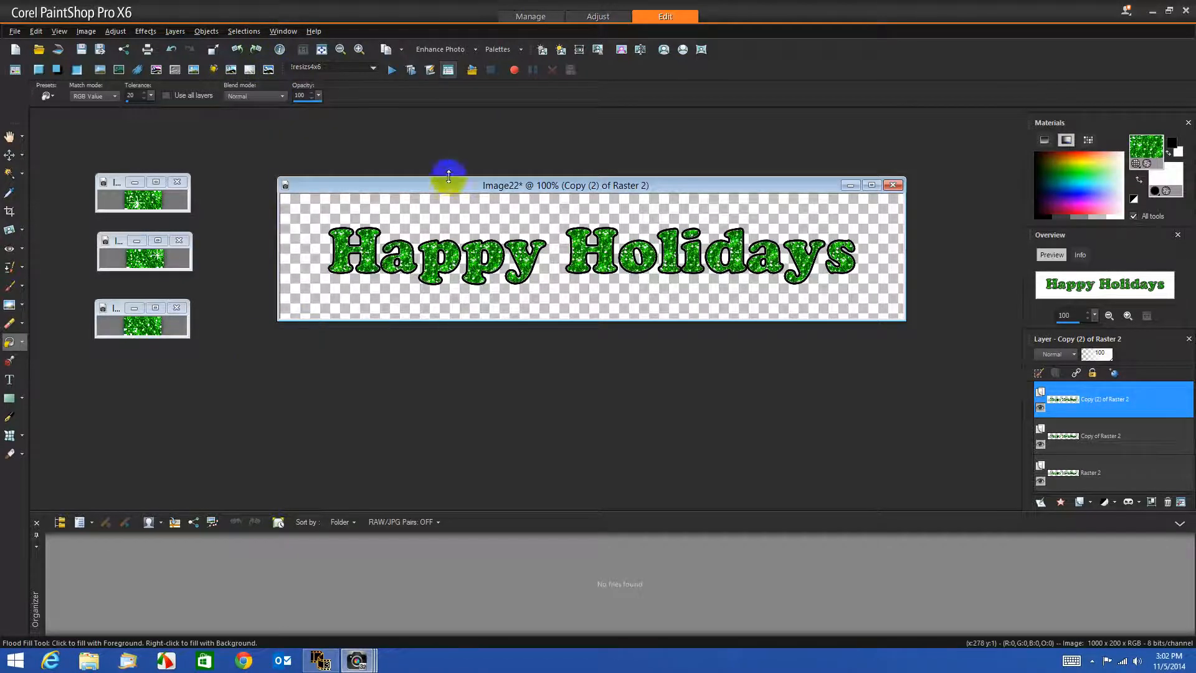
{"action": "left_click_drag", "start_coordinate": [453, 189], "coordinate": [451, 207]}
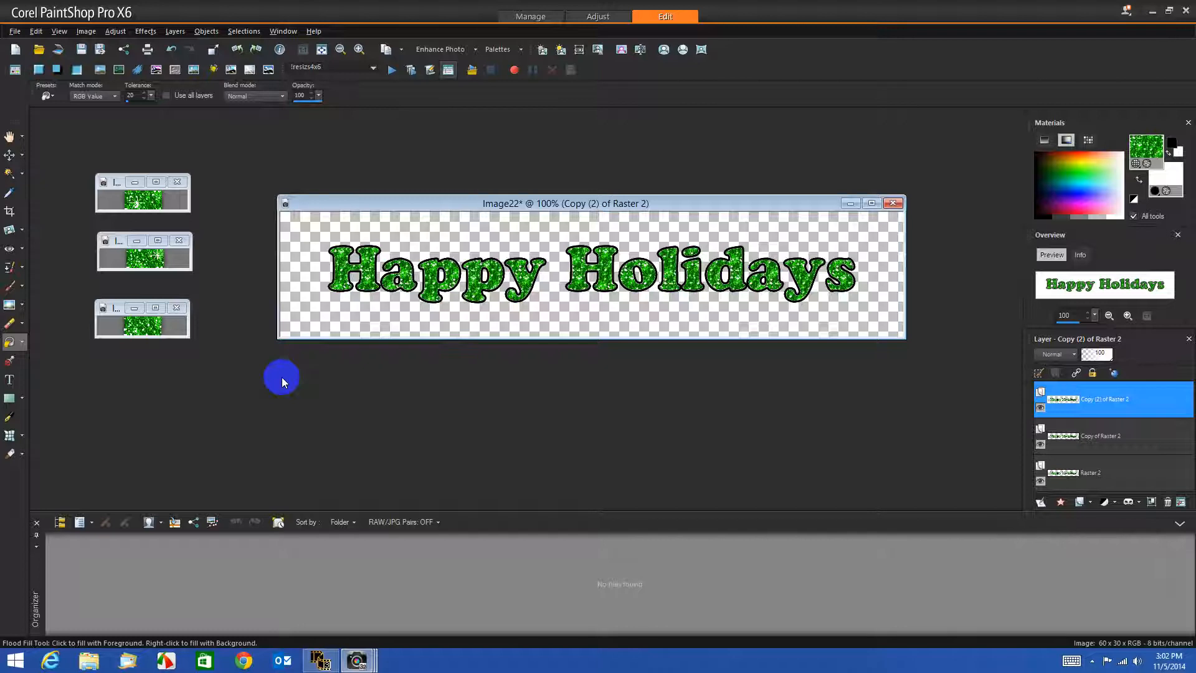
{"action": "left_click", "coordinate": [435, 315]}
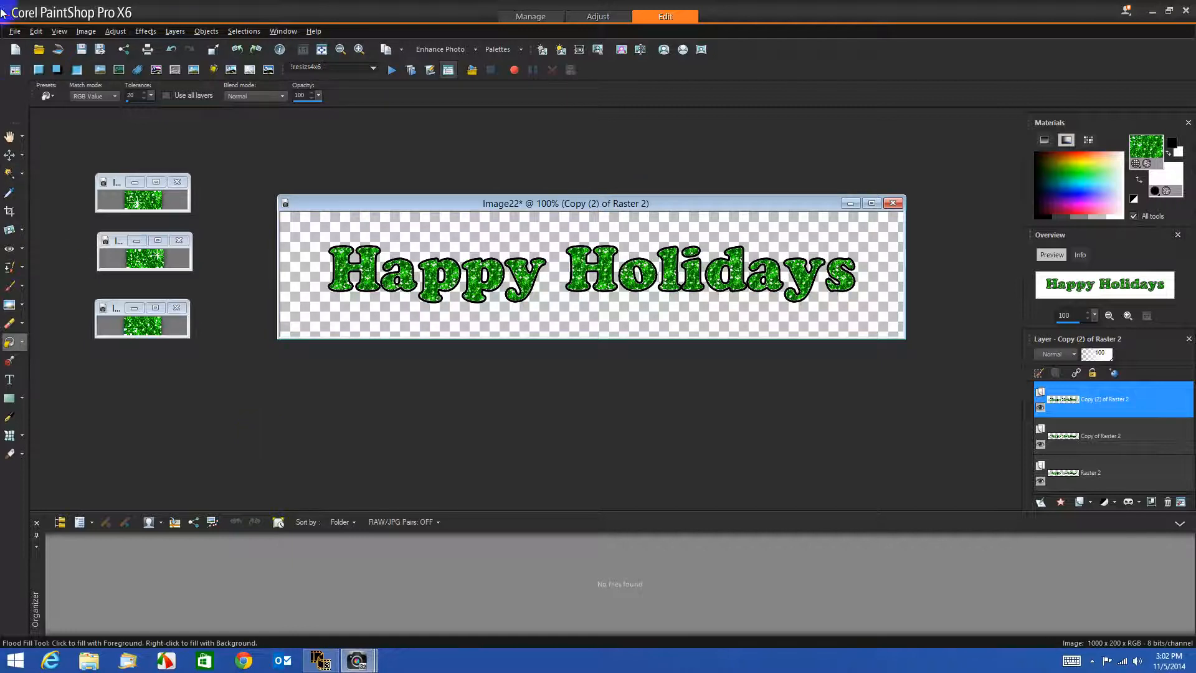
Save the layered text image in the Pictures folder as Image1, using the PSP Animation Shop file type
{"action": "left_click", "coordinate": [14, 30]}
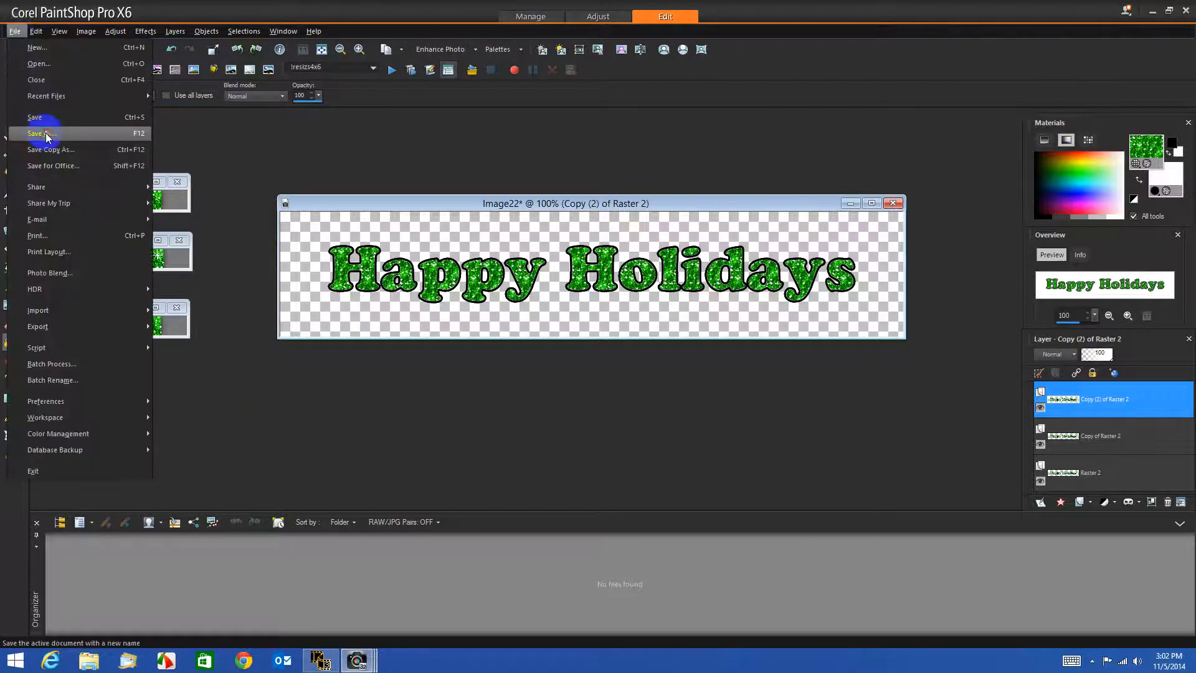
{"action": "left_click", "coordinate": [41, 133]}
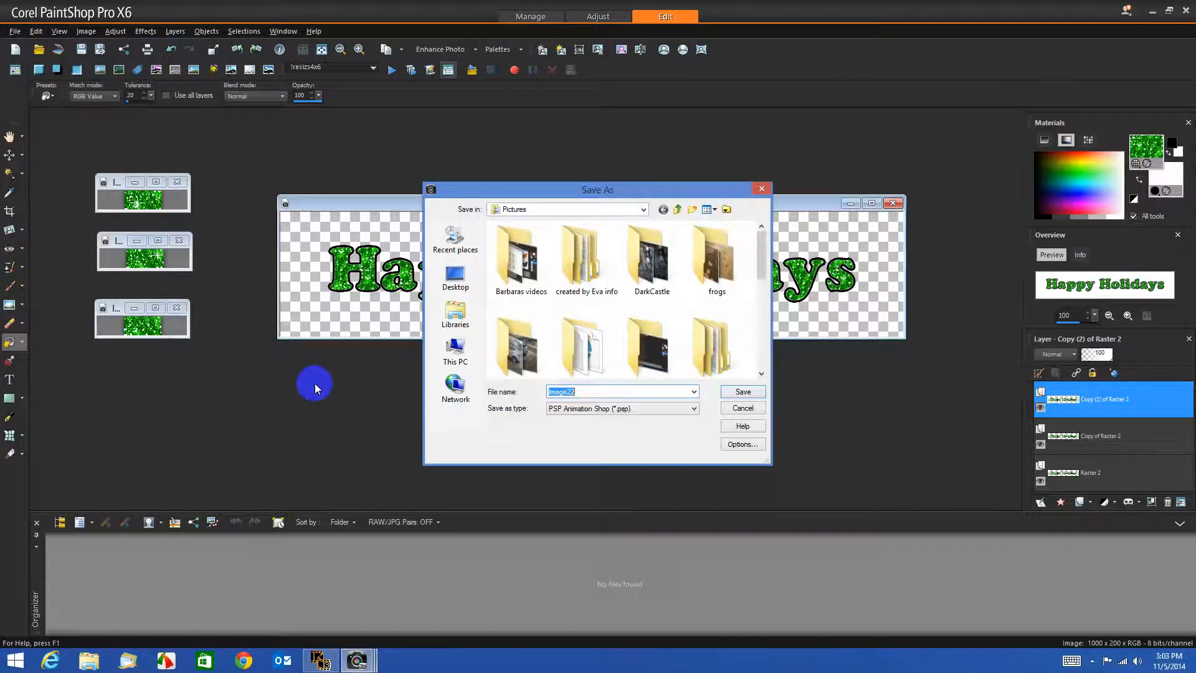
{"action": "double_click", "coordinate": [559, 391]}
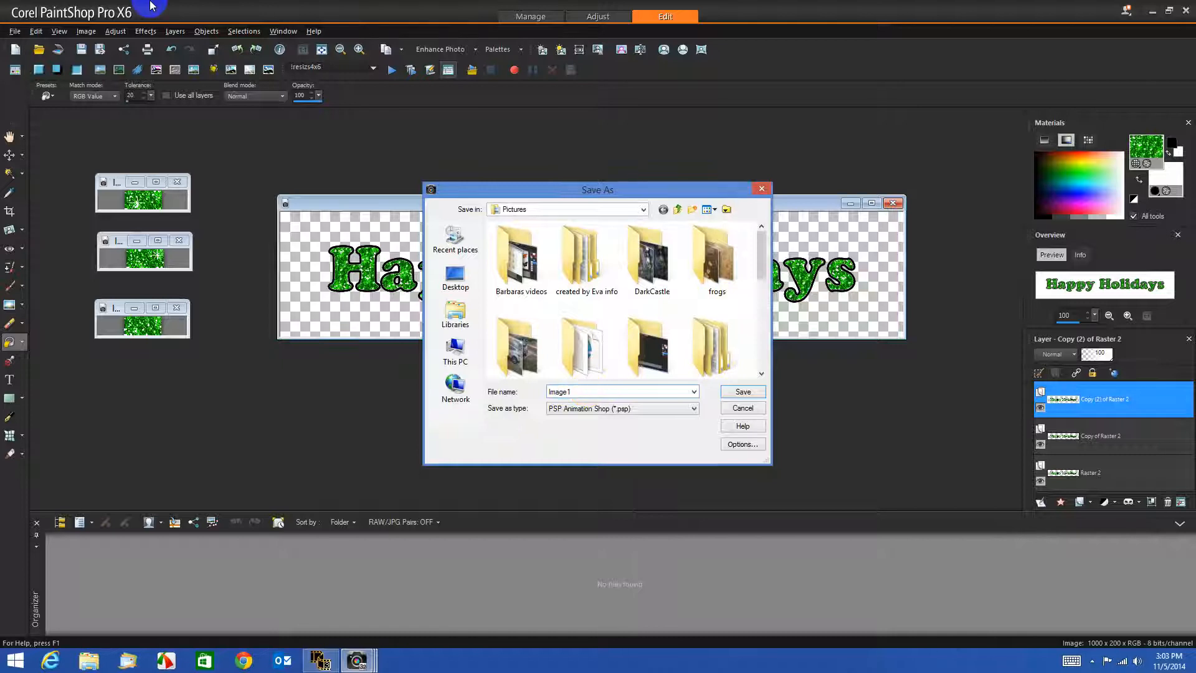
{"action": "left_click", "coordinate": [696, 409]}
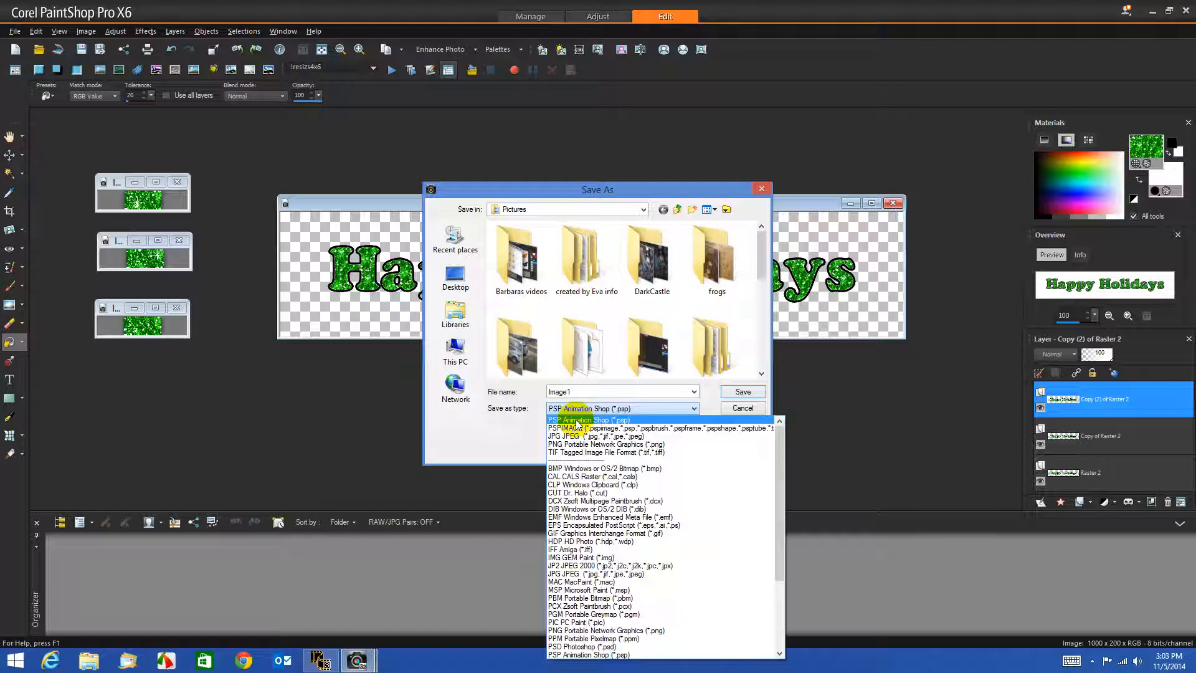
{"action": "left_click", "coordinate": [576, 421]}
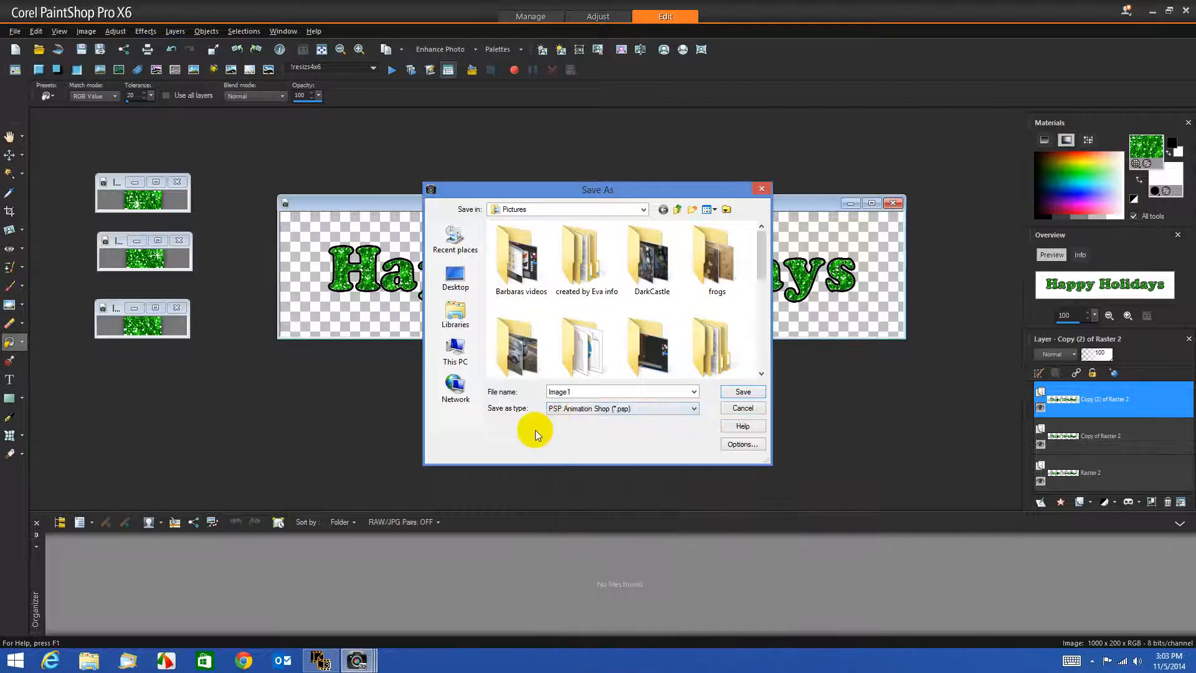
{"action": "left_click", "coordinate": [741, 393]}
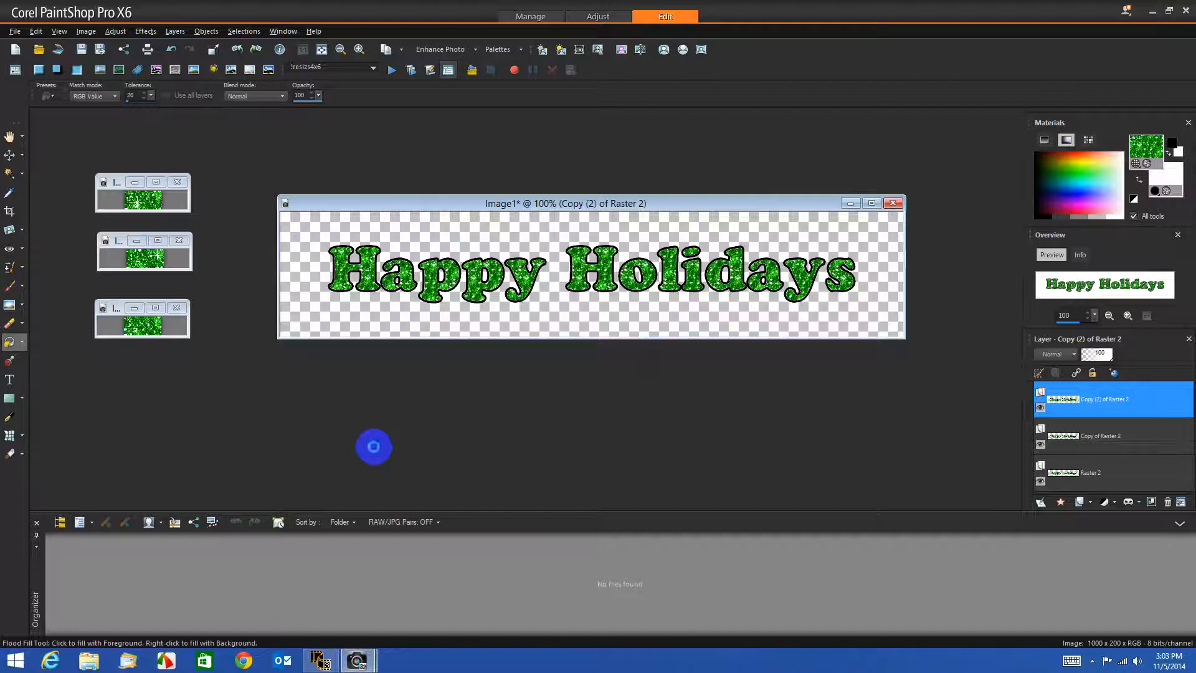
Switch to Animation Shop, browse to the Pictures folder, open Image1.psp as an animation, and close the browser
{"action": "mouse_move", "coordinate": [320, 663]}
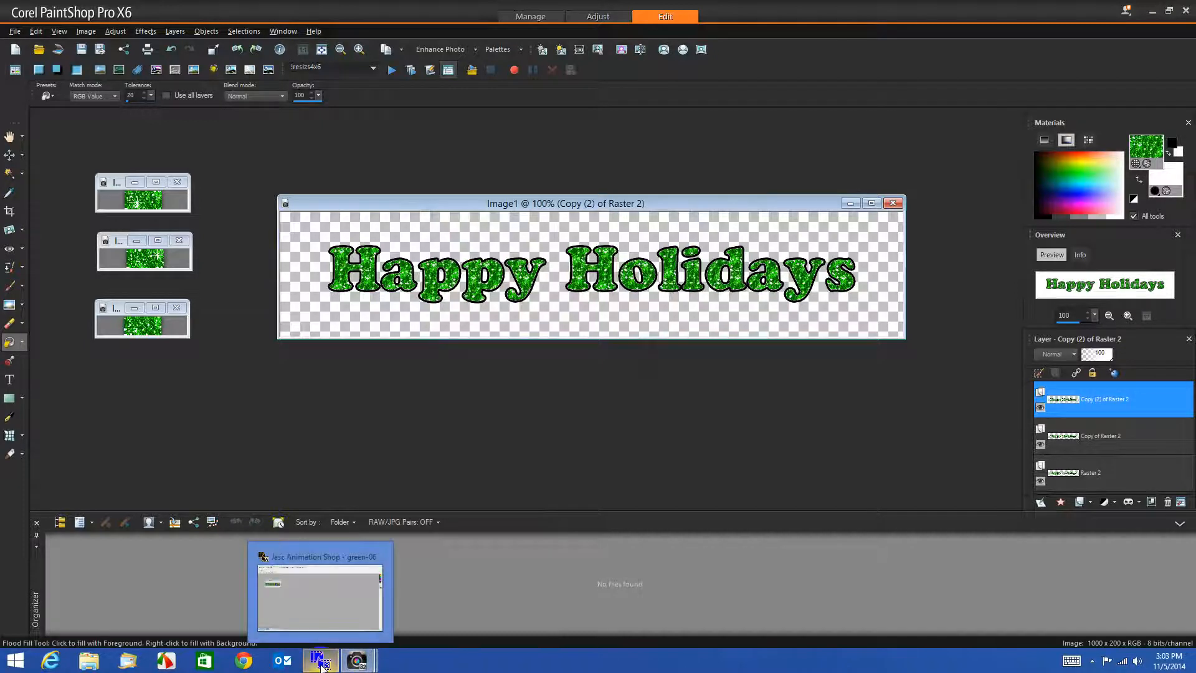
{"action": "left_click", "coordinate": [273, 583]}
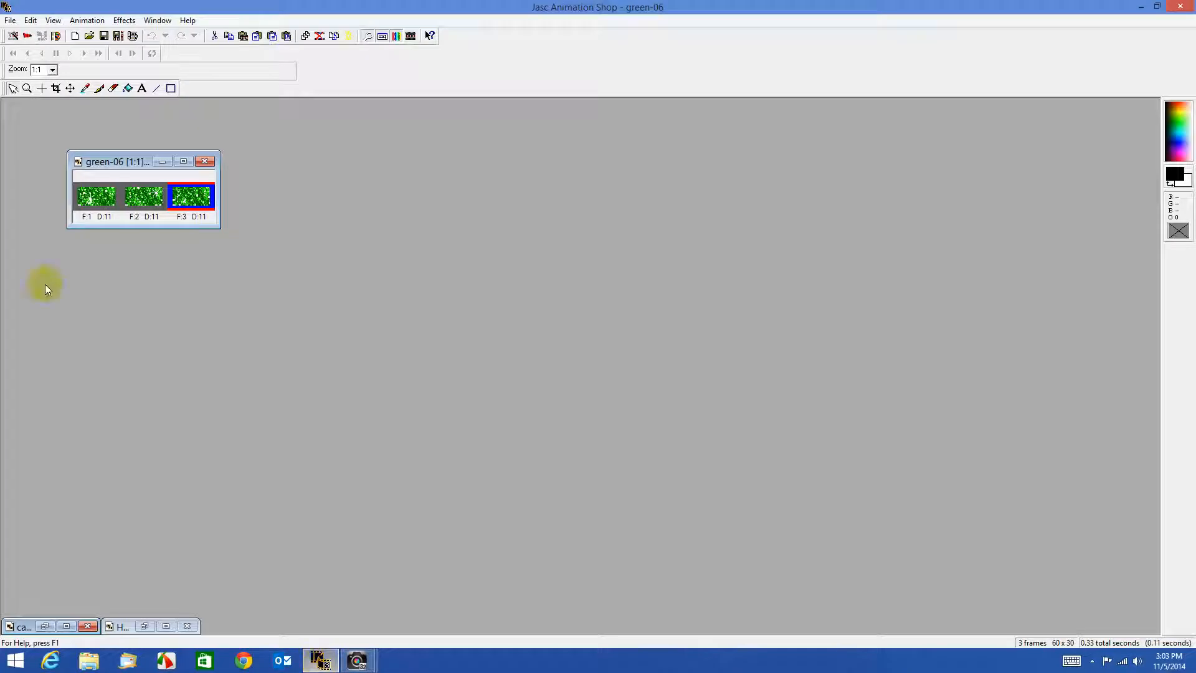
{"action": "left_click", "coordinate": [55, 36]}
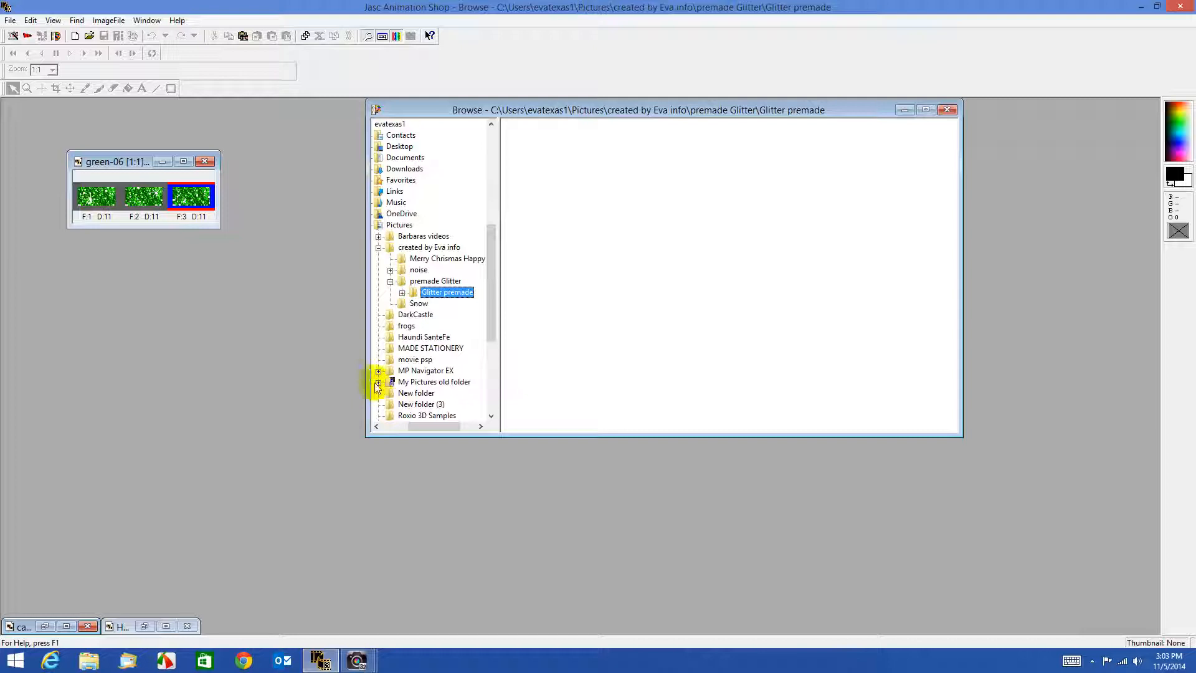
{"action": "left_click", "coordinate": [402, 224]}
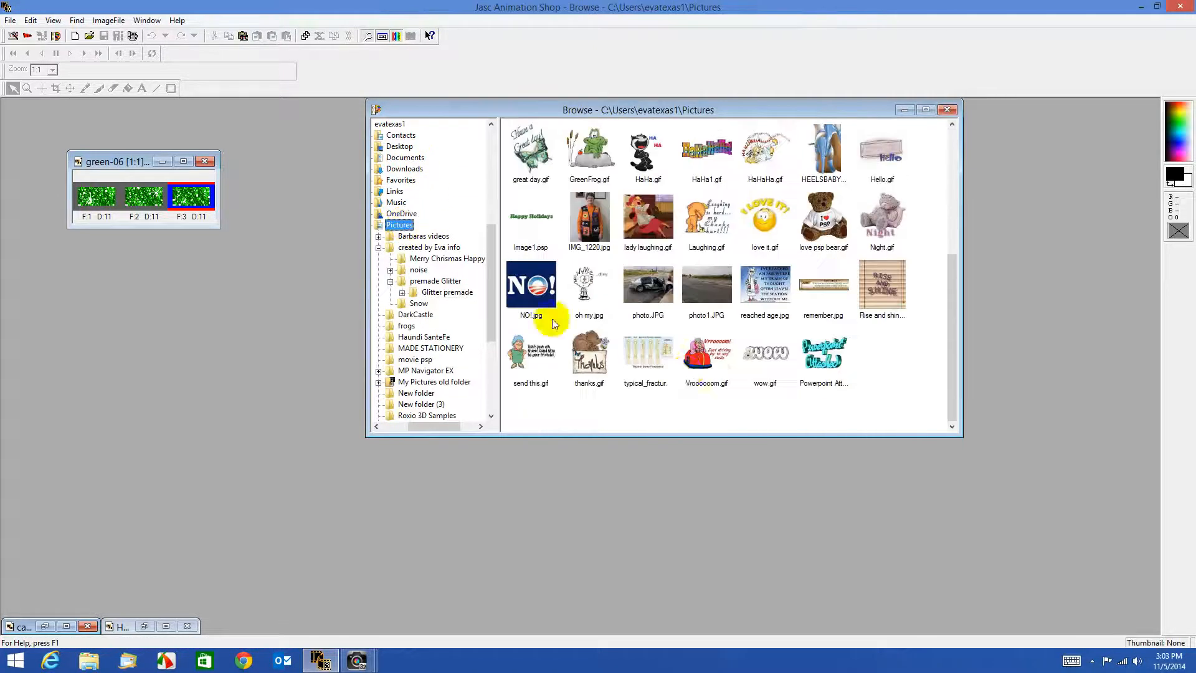
{"action": "double_click", "coordinate": [524, 225]}
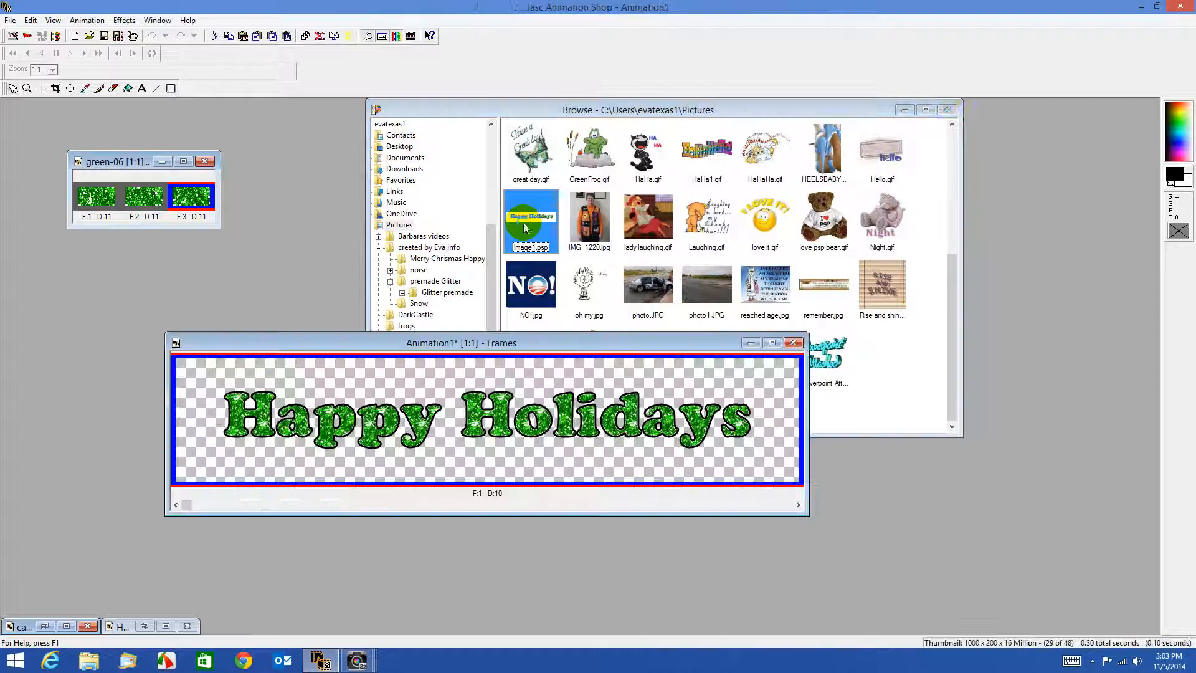
{"action": "left_click", "coordinate": [947, 110]}
Reposition and widen the frames window to check the "Happy Holidays" frames, and preview the animation playing
{"action": "left_click_drag", "start_coordinate": [718, 342], "coordinate": [562, 175]}
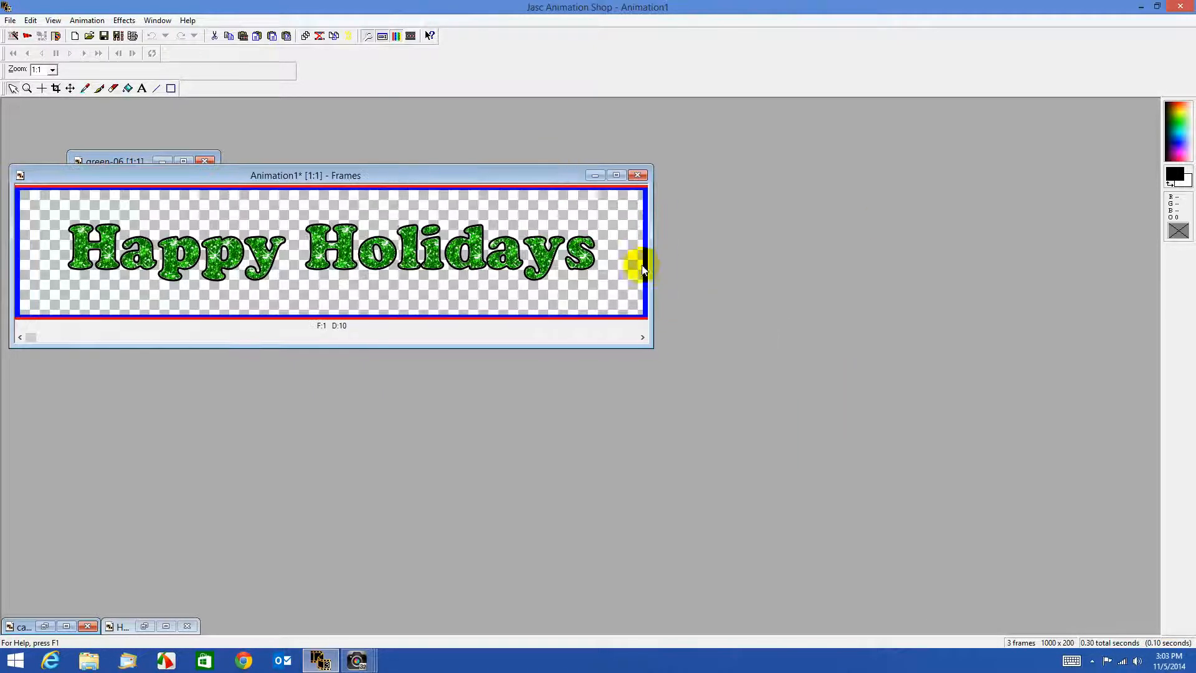
{"action": "left_click_drag", "start_coordinate": [651, 265], "coordinate": [1079, 257]}
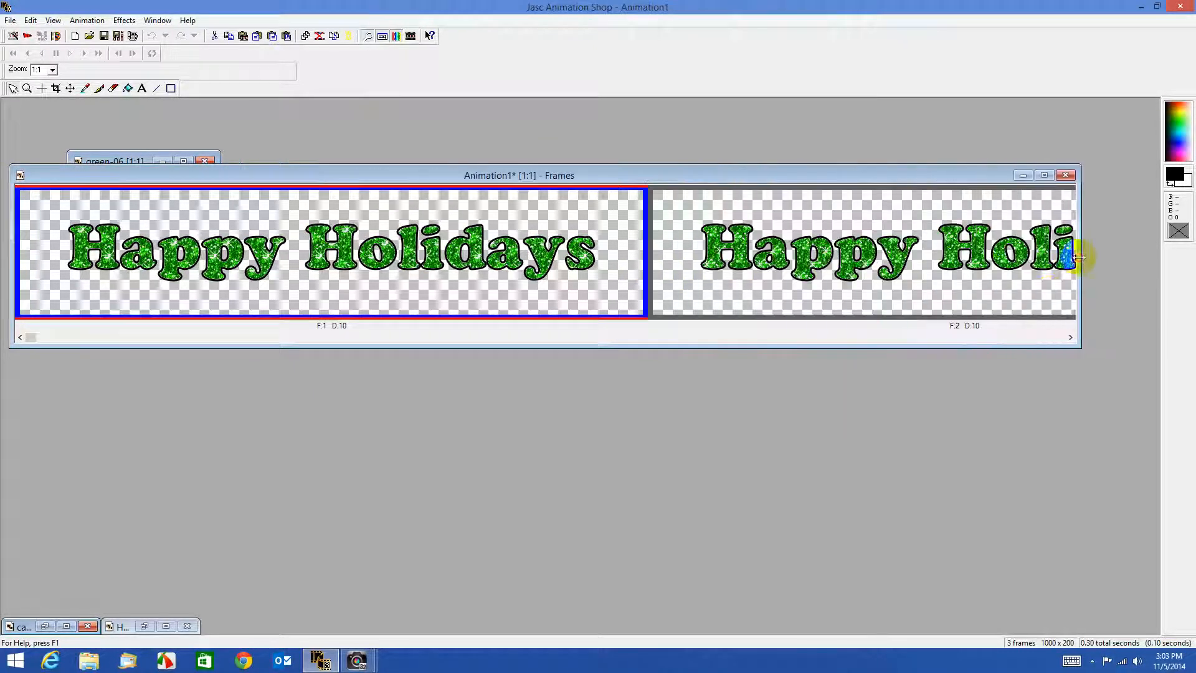
{"action": "left_click", "coordinate": [1070, 337]}
{"action": "left_click", "coordinate": [1071, 337]}
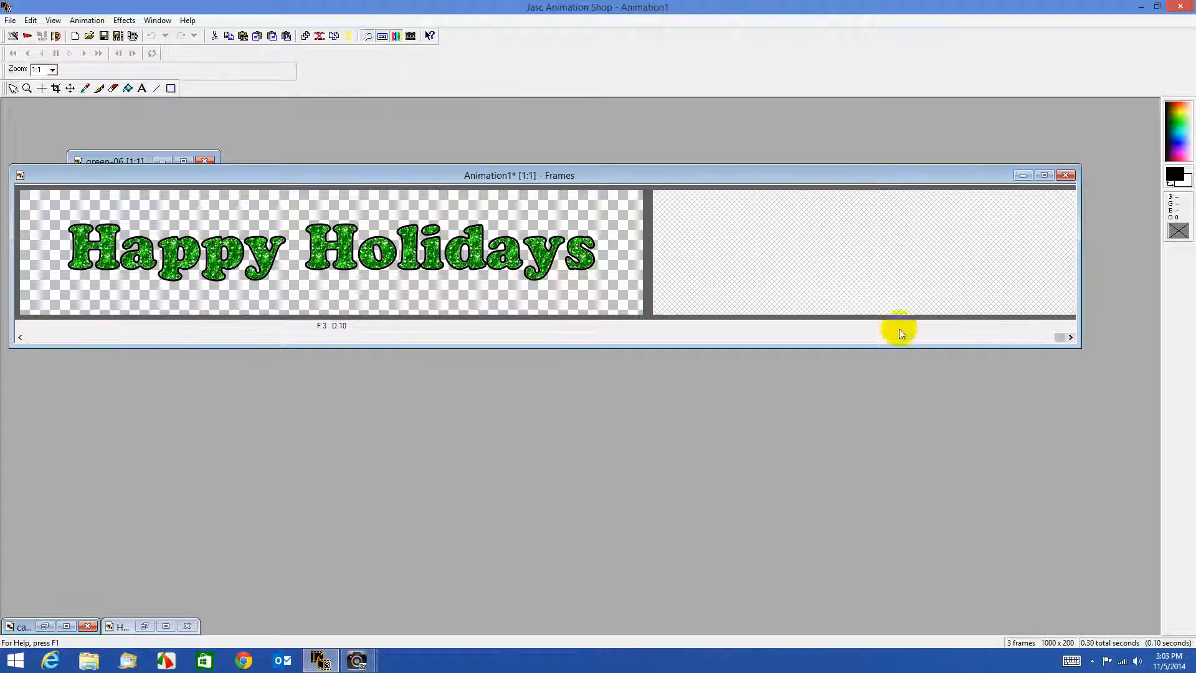
{"action": "left_click", "coordinate": [410, 37]}
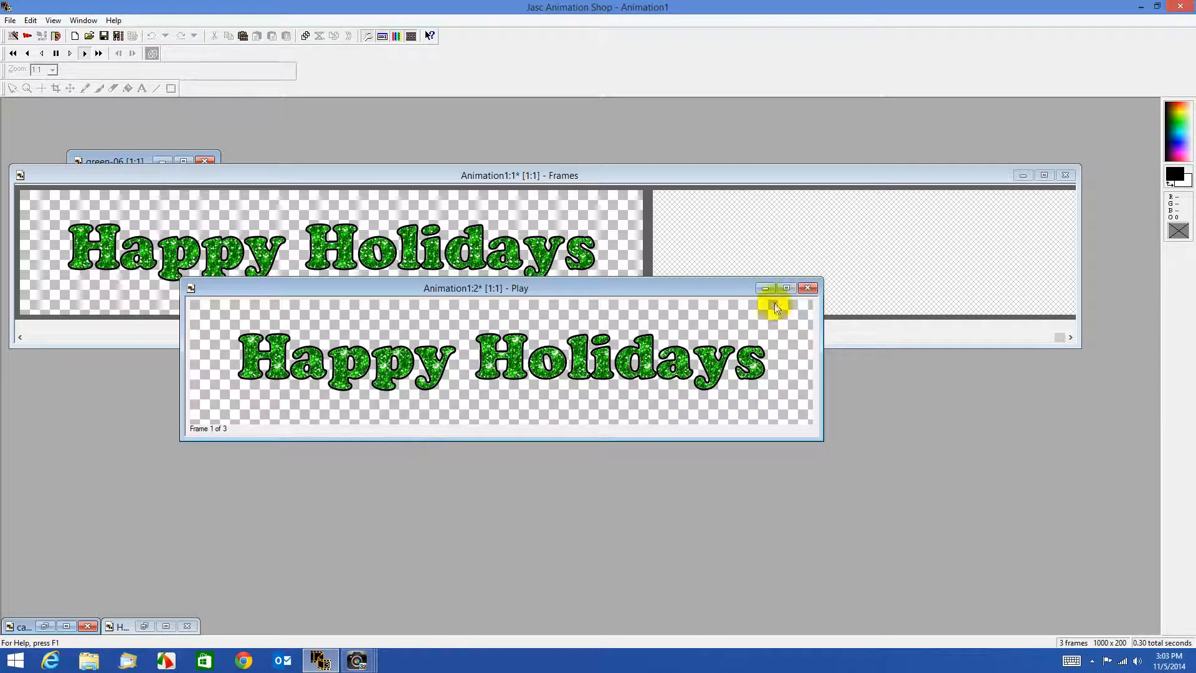
{"action": "left_click", "coordinate": [808, 288]}
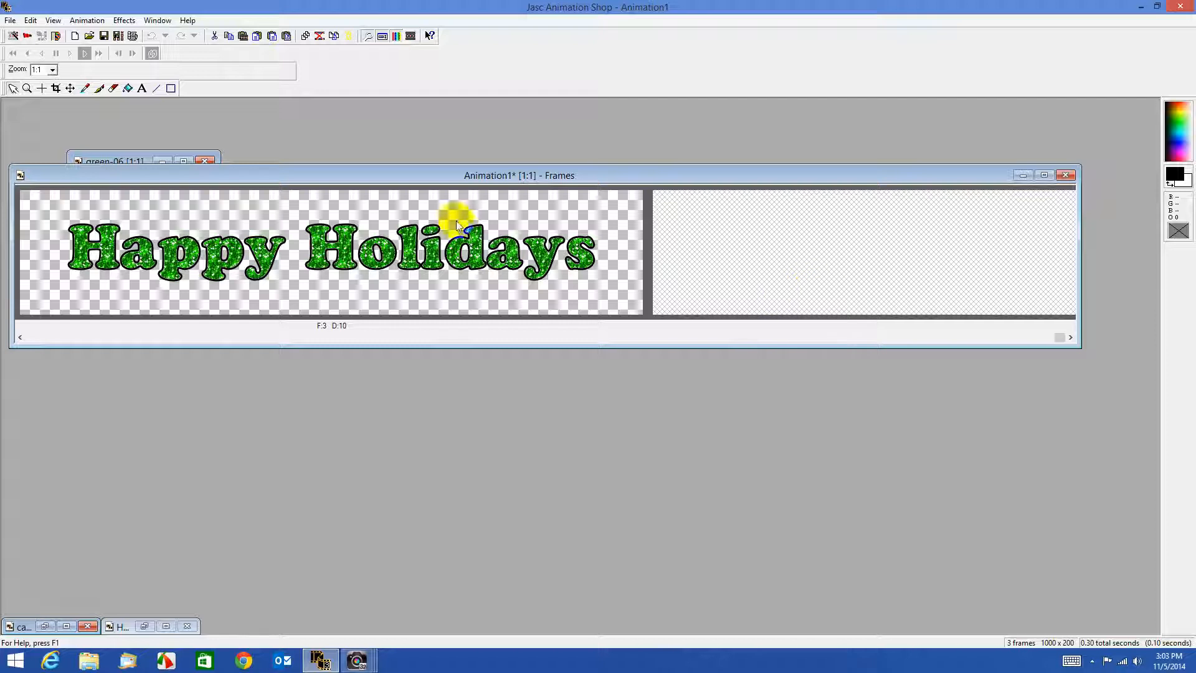
Save the animation as Happy Holidays in the Pictures folder, using the CompuServe Graphics Interchange (*.gif) type
{"action": "left_click", "coordinate": [11, 21]}
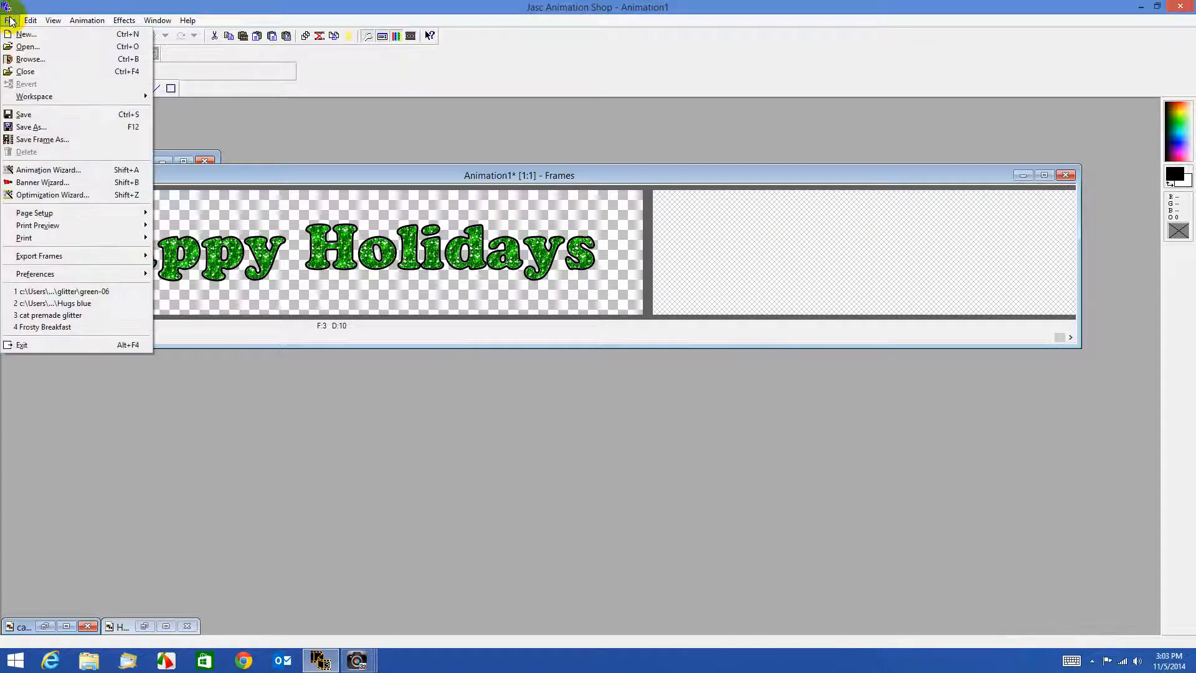
{"action": "left_click", "coordinate": [32, 128]}
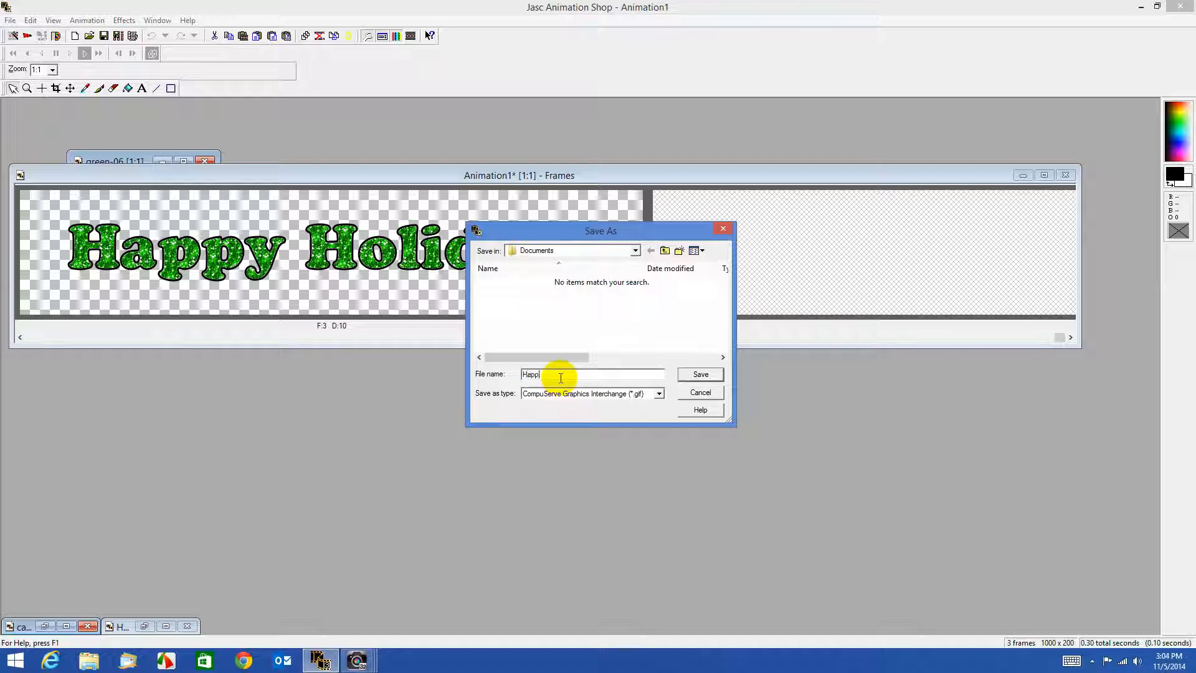
{"action": "type", "text": "Happy Holidays"}
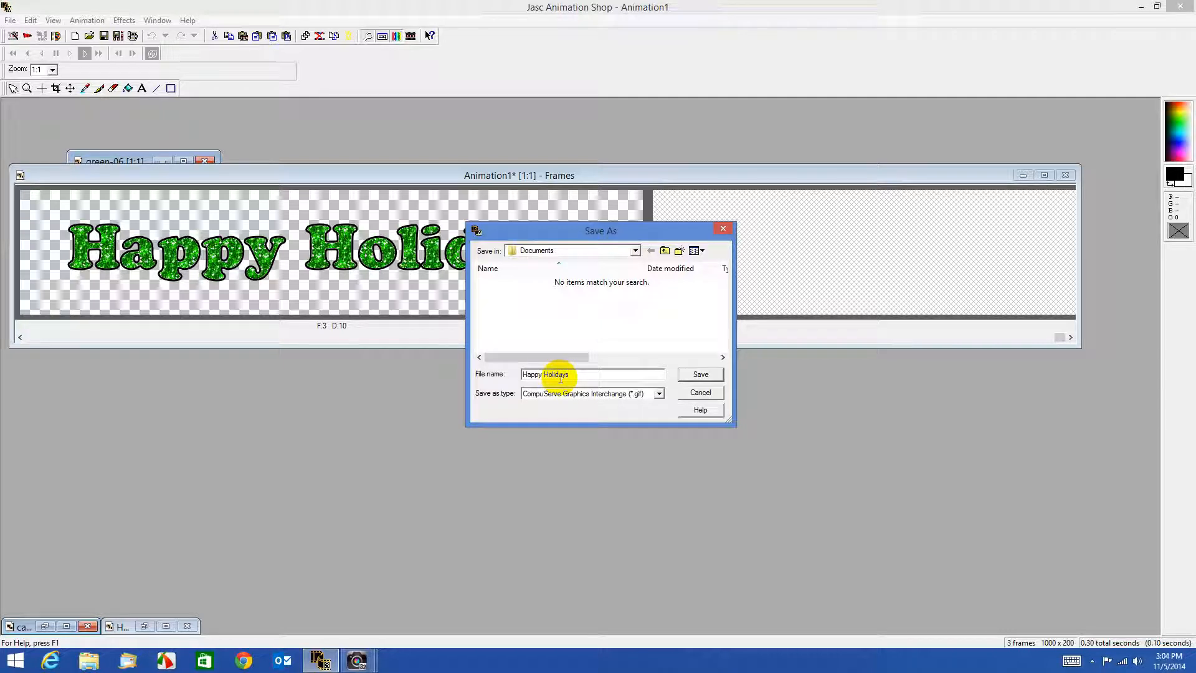
{"action": "left_click", "coordinate": [635, 251]}
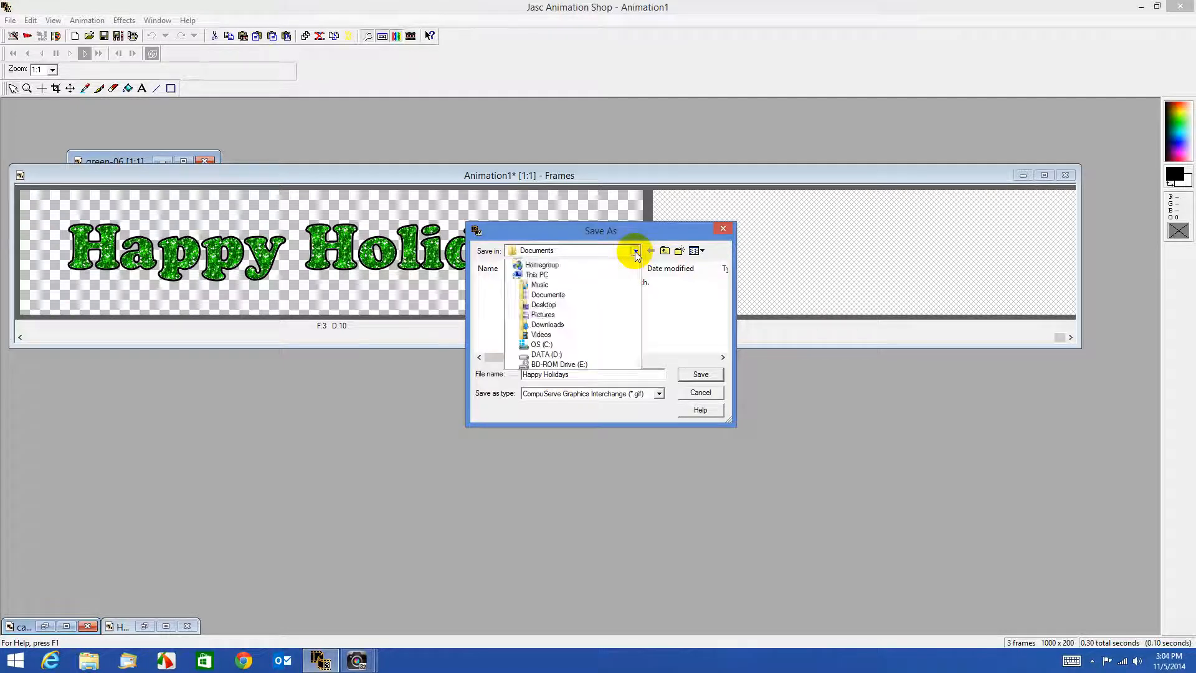
{"action": "left_click", "coordinate": [542, 372]}
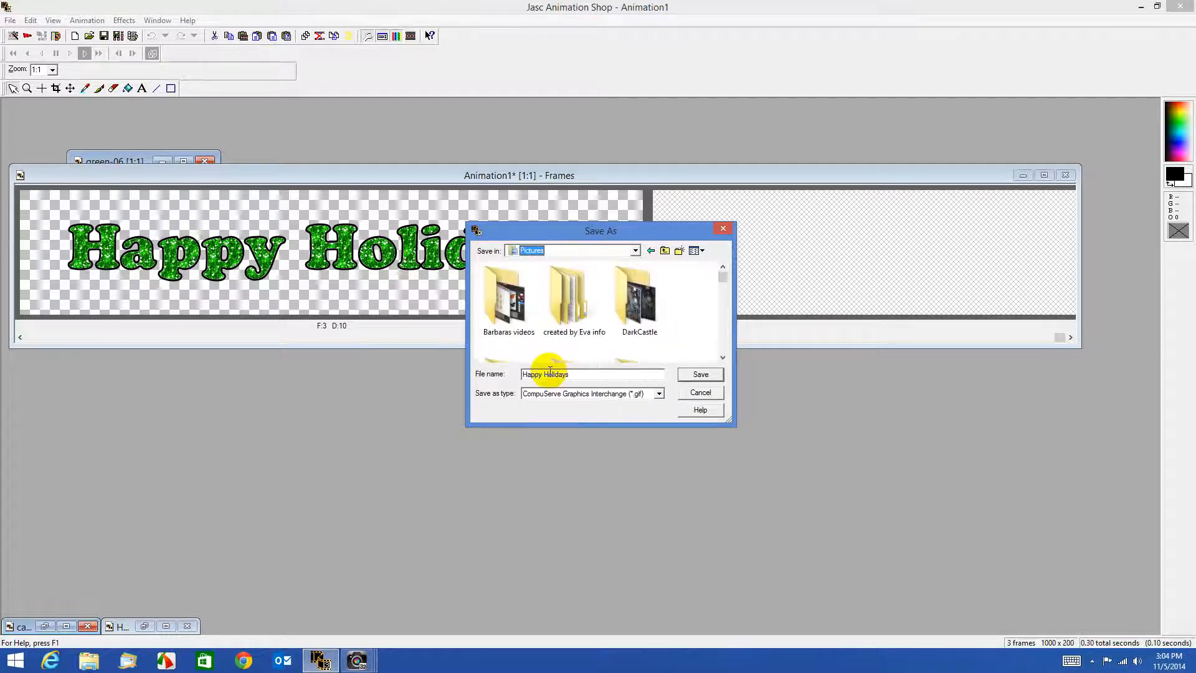
{"action": "left_click", "coordinate": [699, 374]}
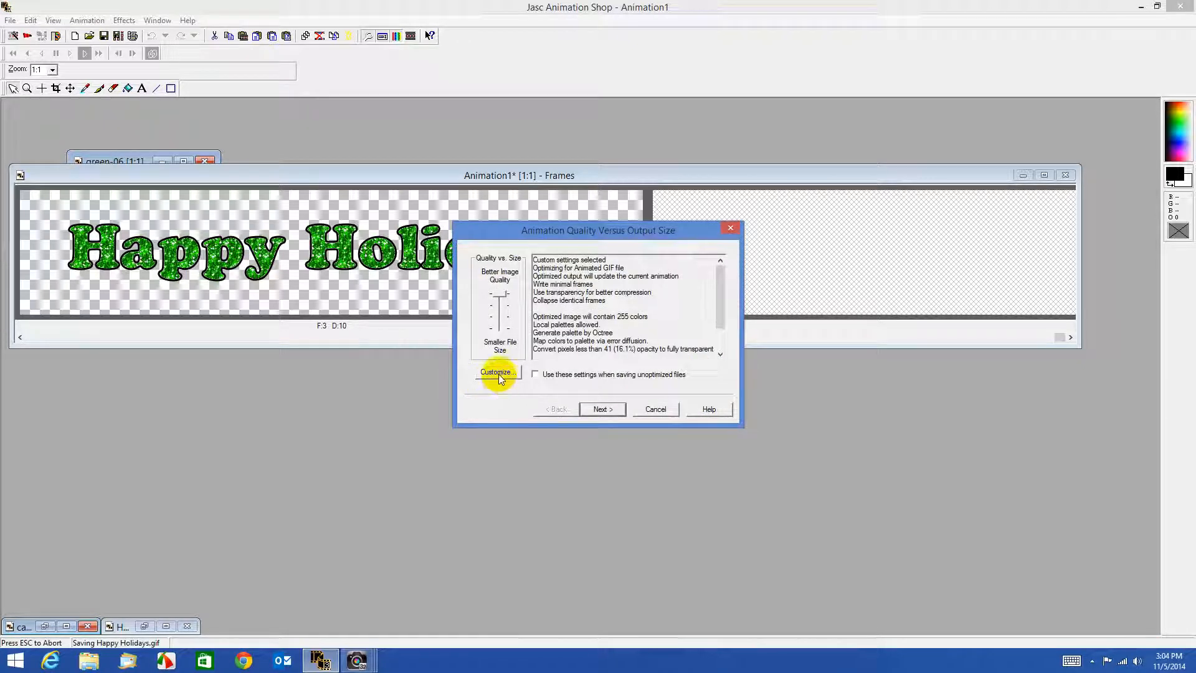
Review the GIF's custom color, optimization and partial transparency settings, accept them, and complete the optimization wizard to finish saving
{"action": "left_click", "coordinate": [499, 373]}
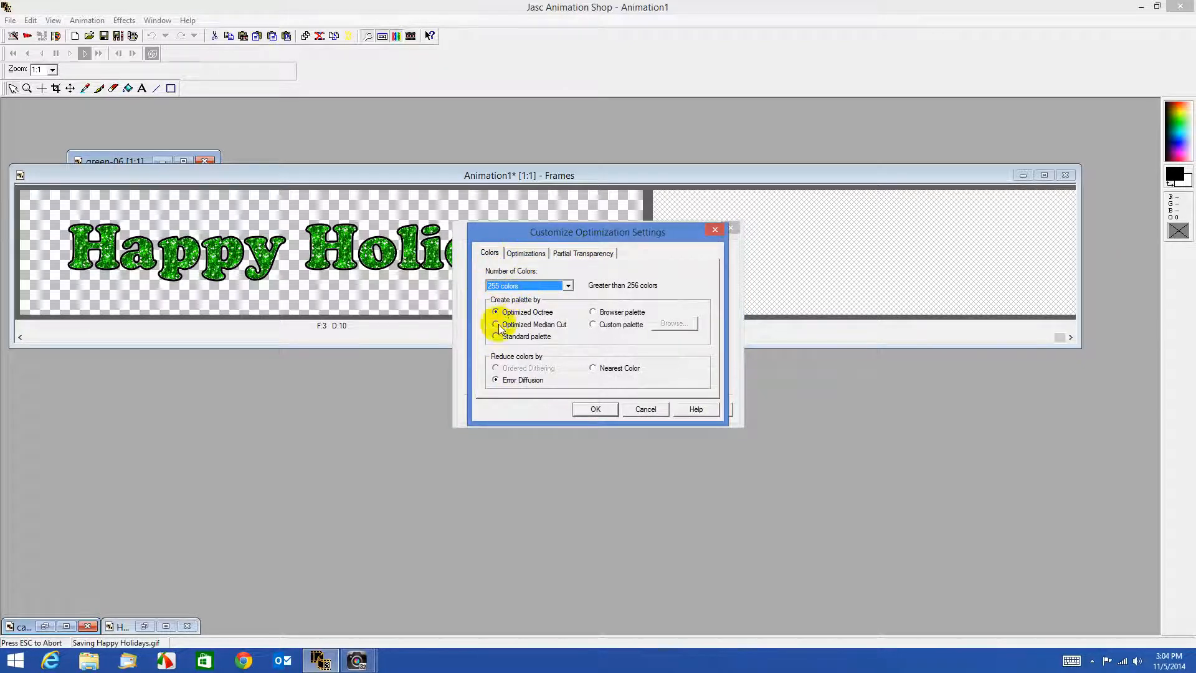
{"action": "left_click", "coordinate": [528, 253]}
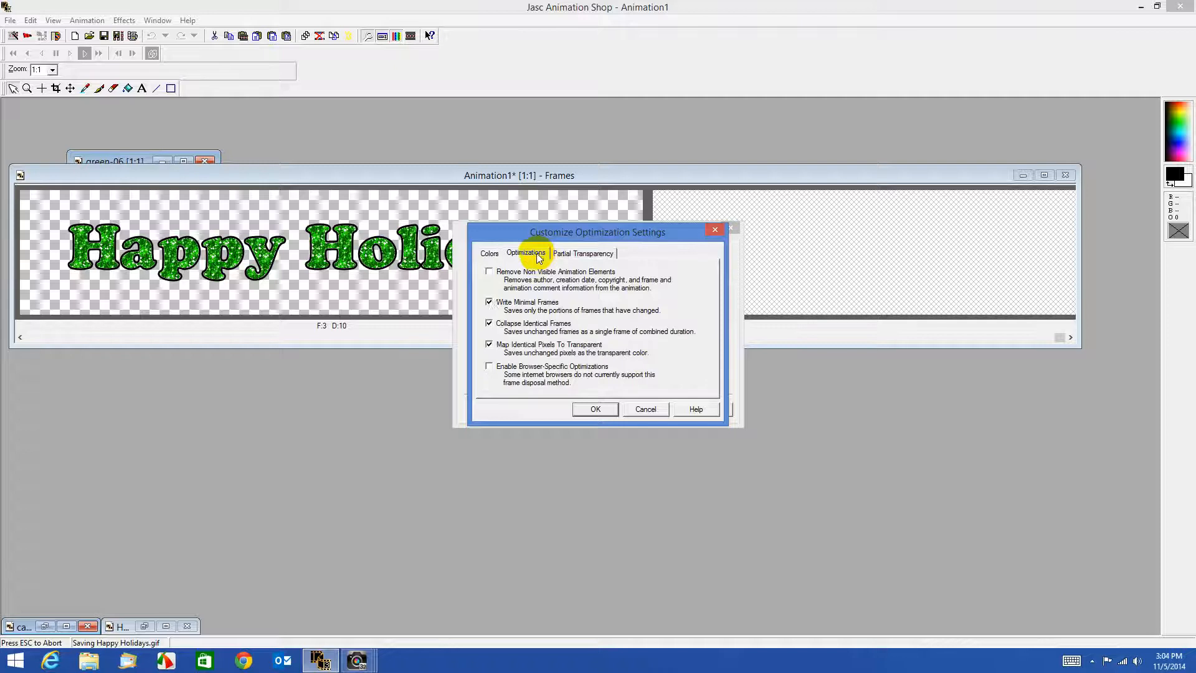
{"action": "left_click", "coordinate": [590, 254]}
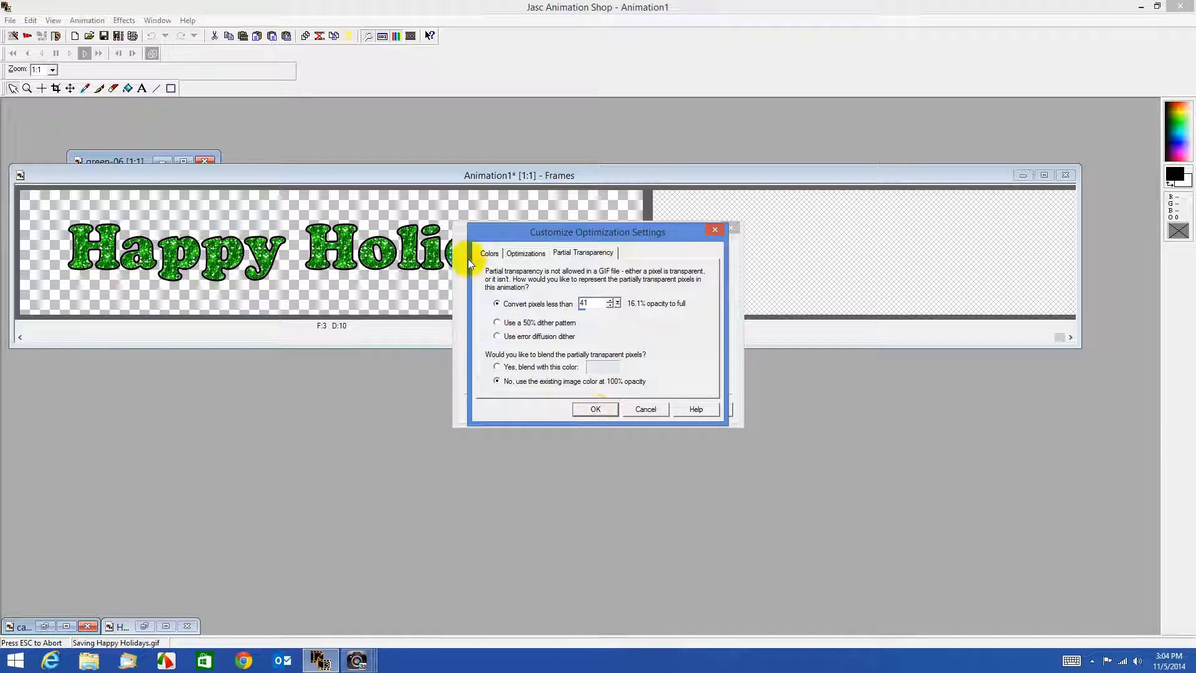
{"action": "left_click", "coordinate": [595, 409]}
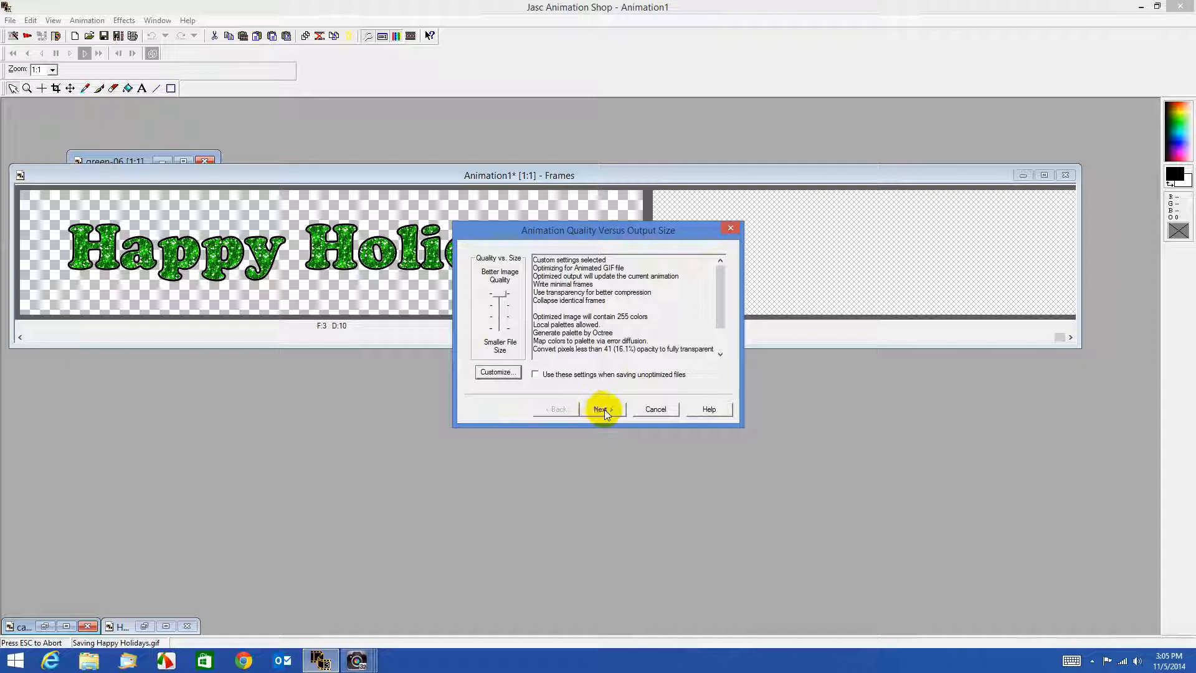
{"action": "left_click", "coordinate": [604, 409]}
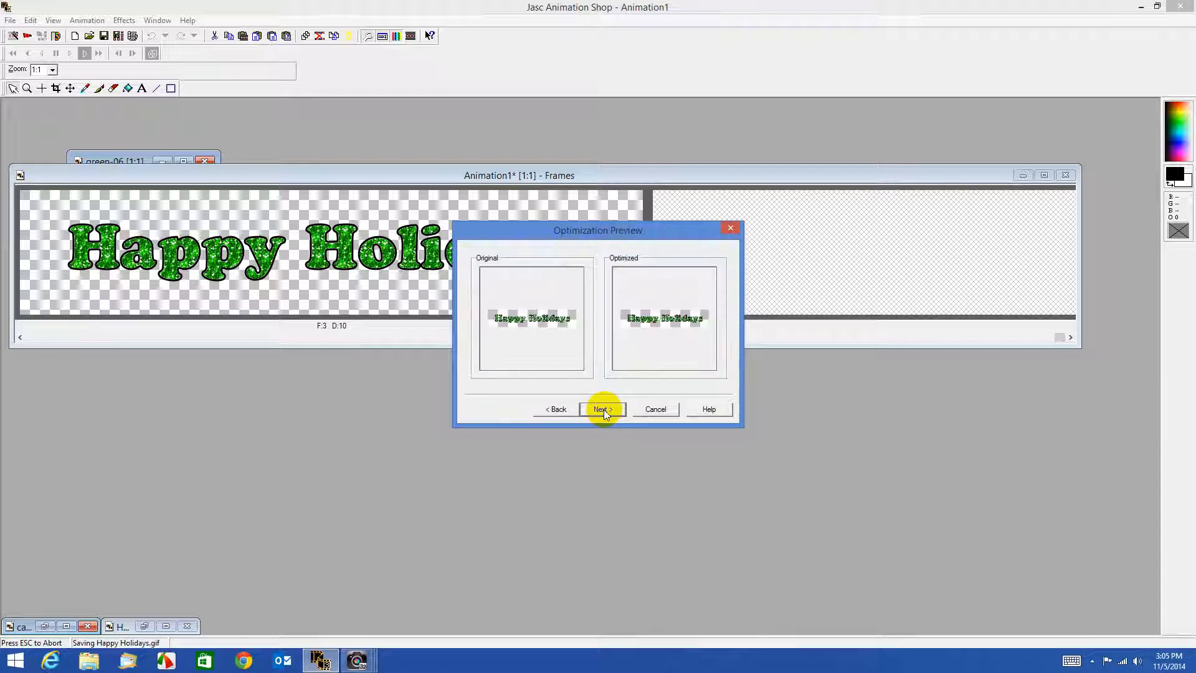
{"action": "left_click", "coordinate": [604, 409]}
{"action": "left_click", "coordinate": [603, 409]}
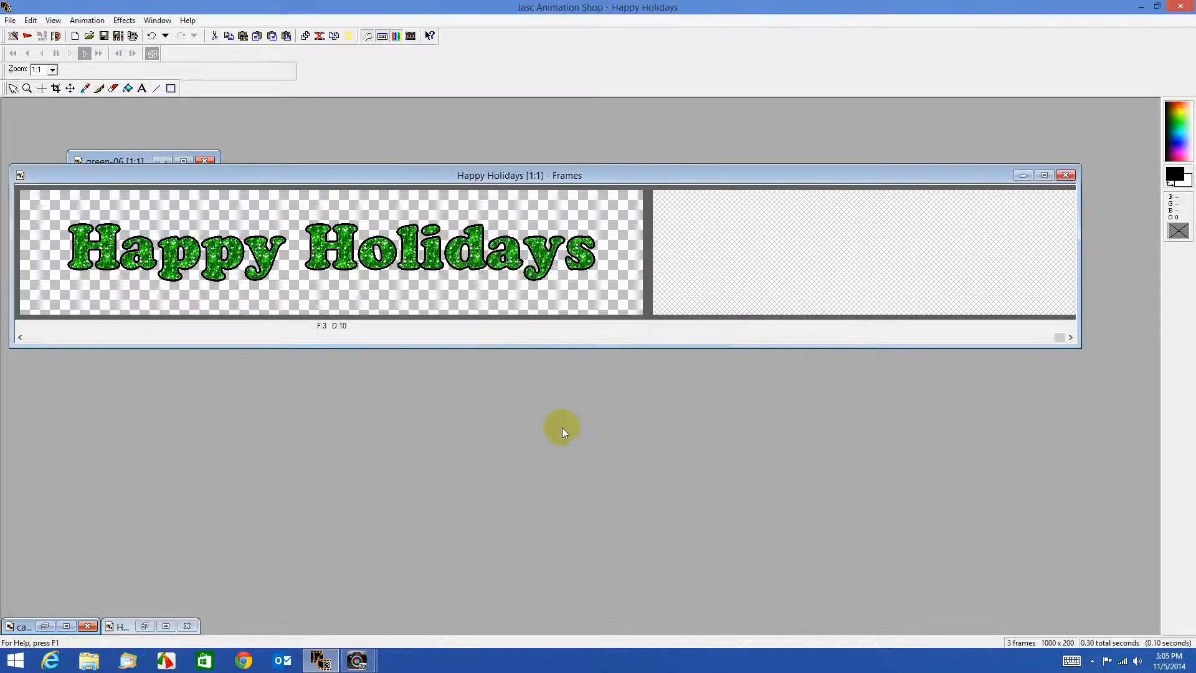
Restore the cat premade glitter animation, enlarge its frames to 3:1, preview it playing, and minimize it again
{"action": "left_click", "coordinate": [45, 626]}
{"action": "scroll", "coordinate": [423, 507], "scroll_direction": "up", "scroll_amount": 3}
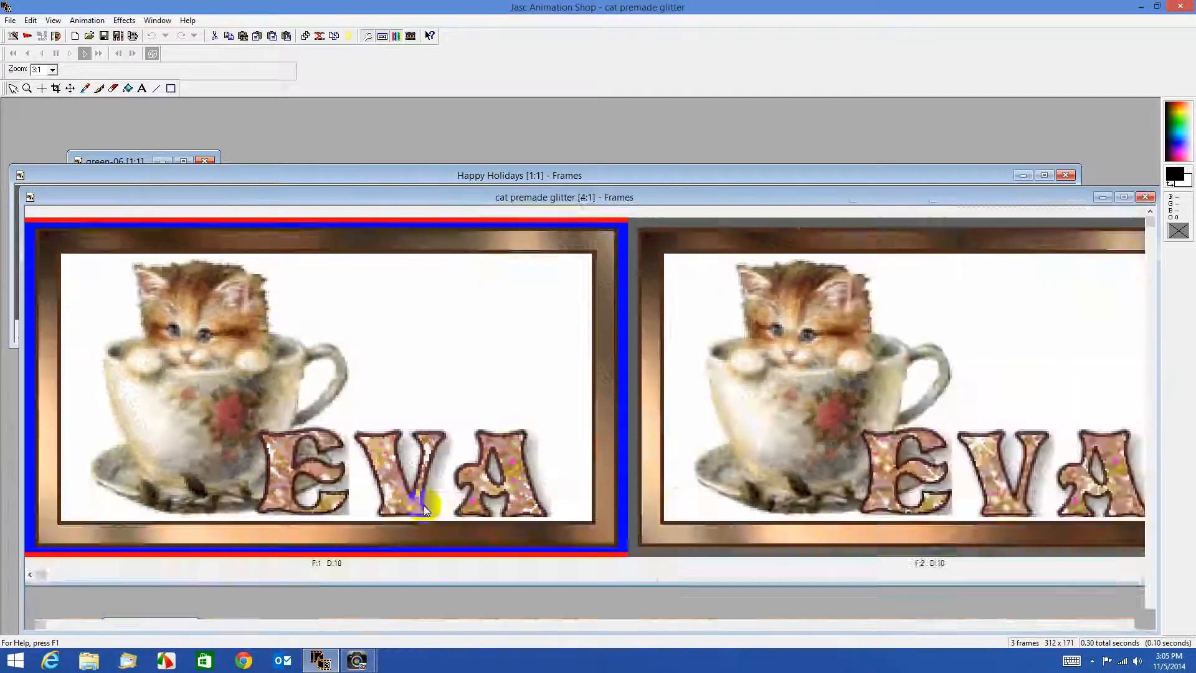
{"action": "scroll", "coordinate": [425, 510], "scroll_direction": "down", "scroll_amount": 1}
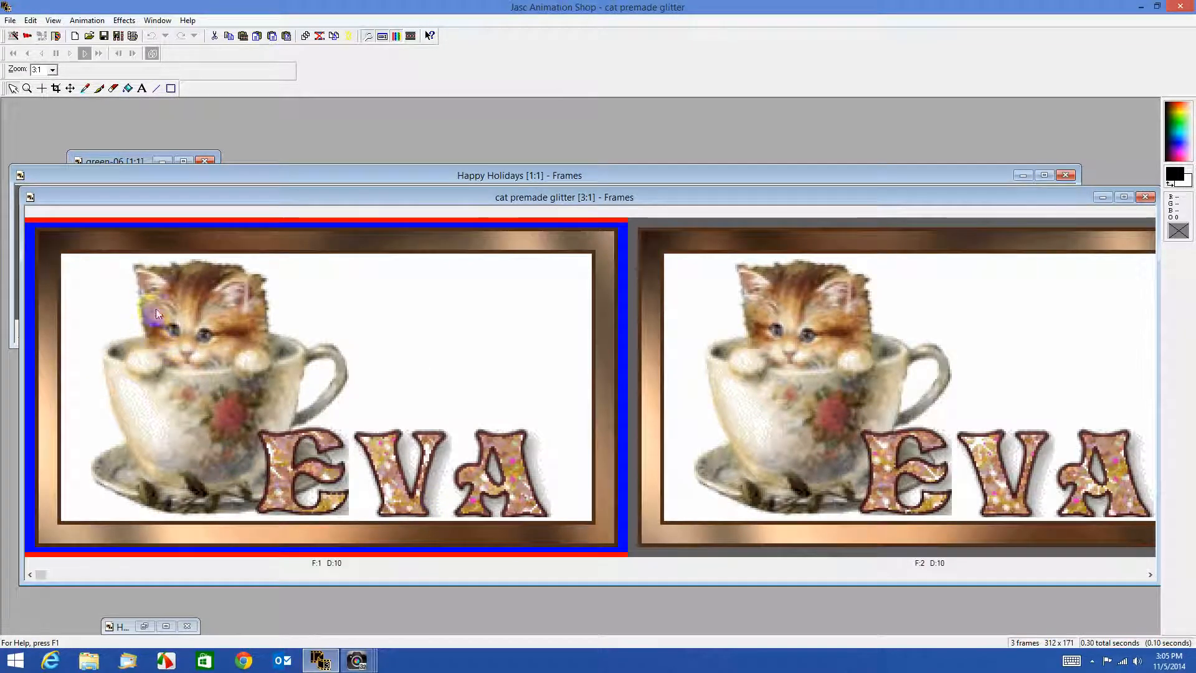
{"action": "left_click", "coordinate": [410, 36]}
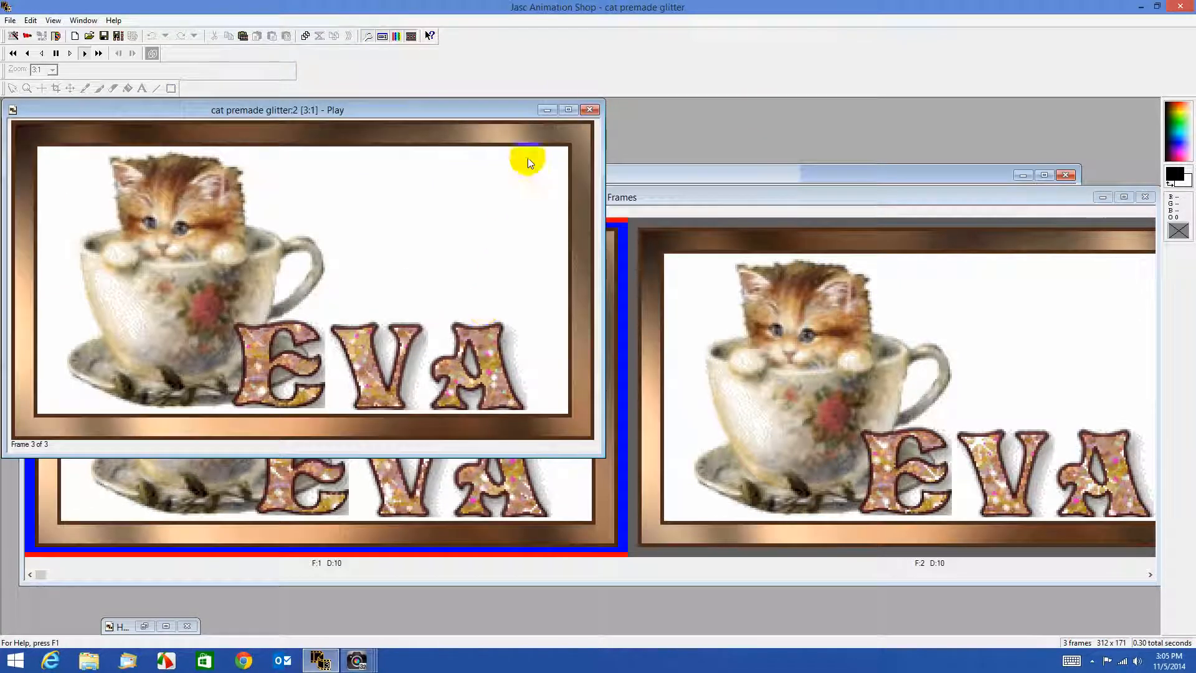
{"action": "left_click", "coordinate": [590, 109]}
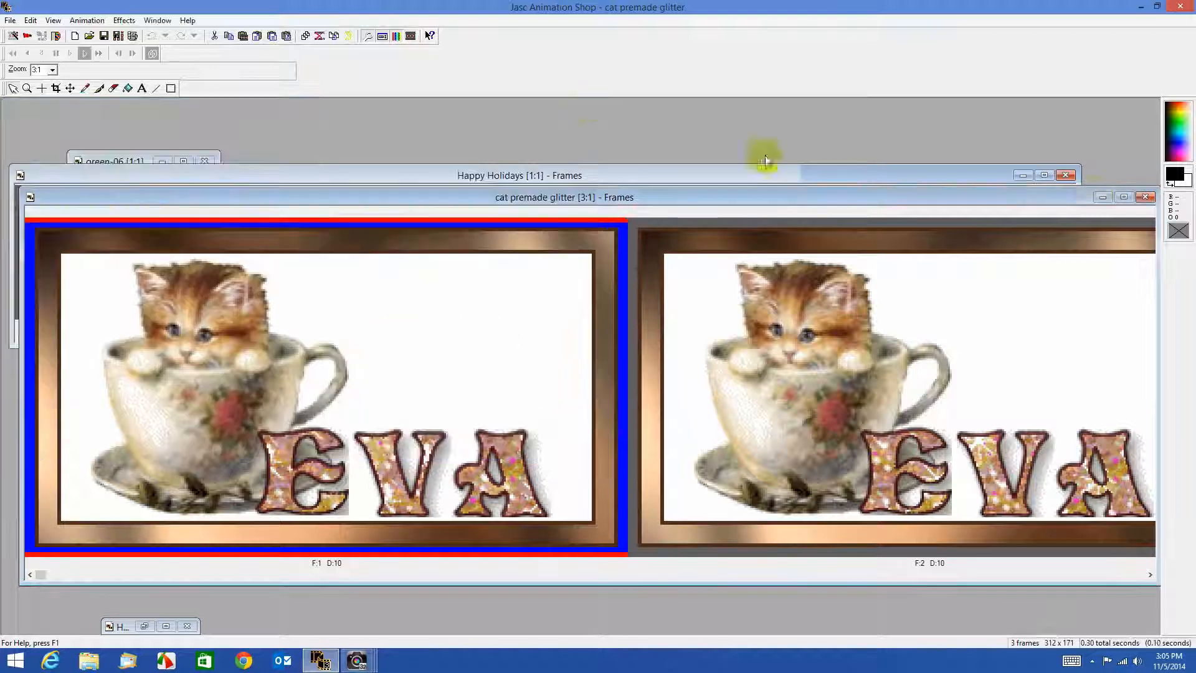
{"action": "left_click", "coordinate": [1102, 197]}
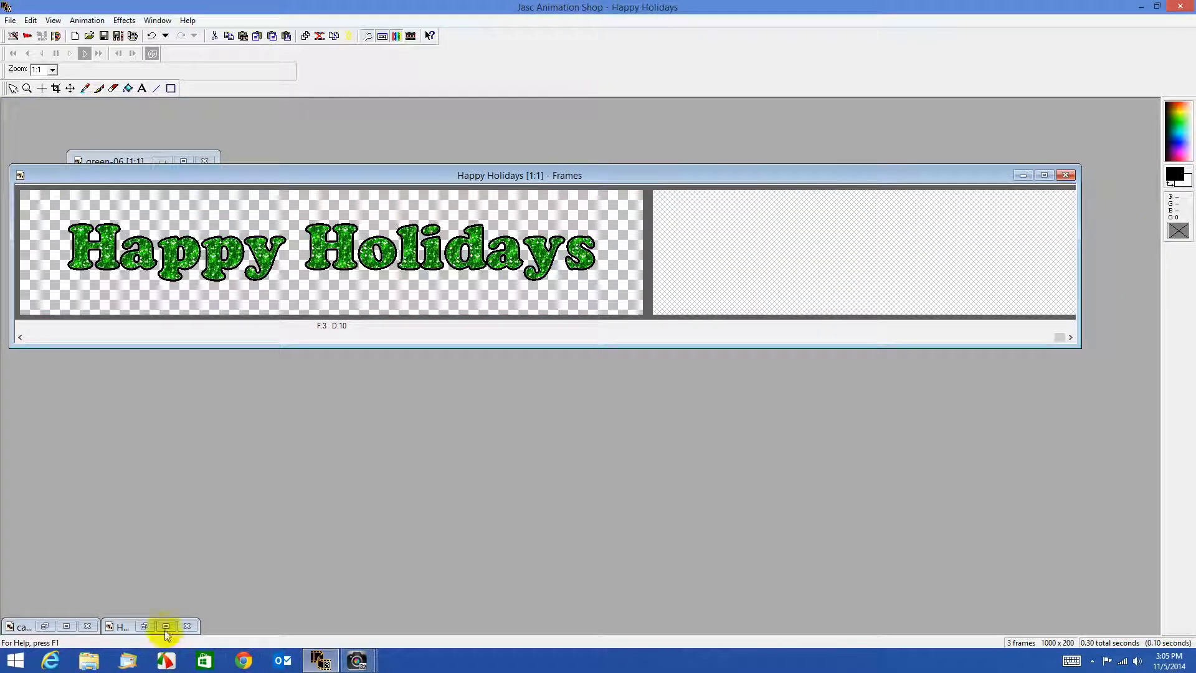
Restore the Hugs blue animation, enlarge its frames to 3:1, preview it playing, and close the animation
{"action": "left_click", "coordinate": [147, 624]}
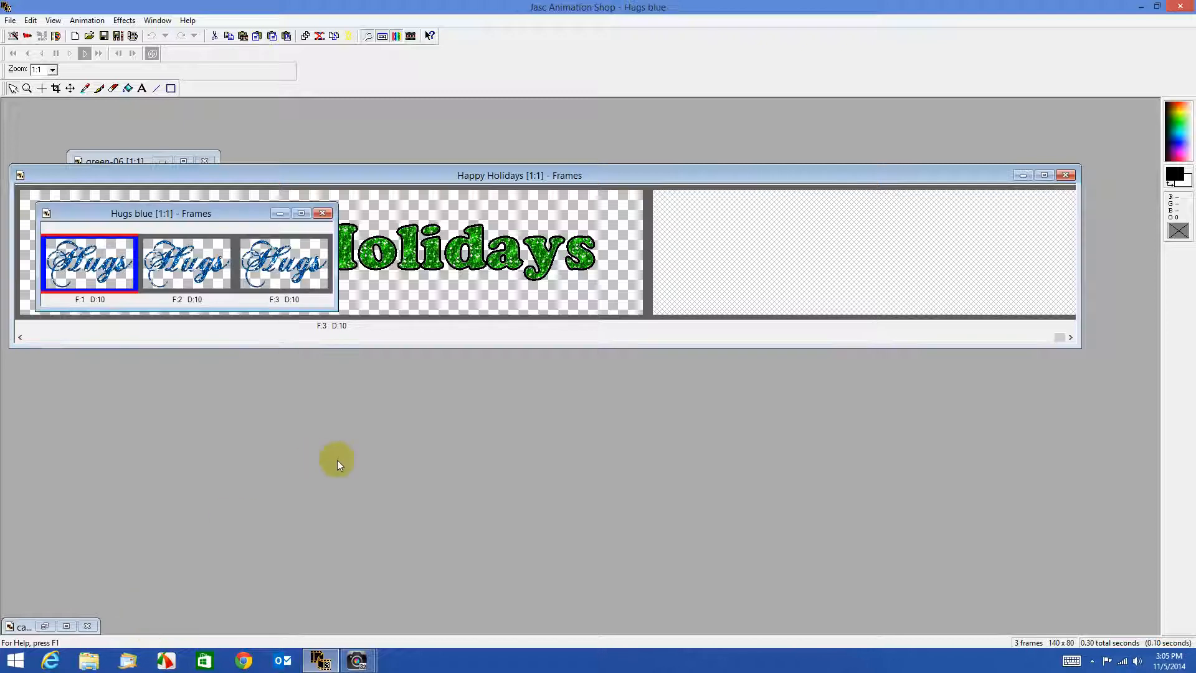
{"action": "scroll", "coordinate": [362, 478], "scroll_direction": "up", "scroll_amount": 2}
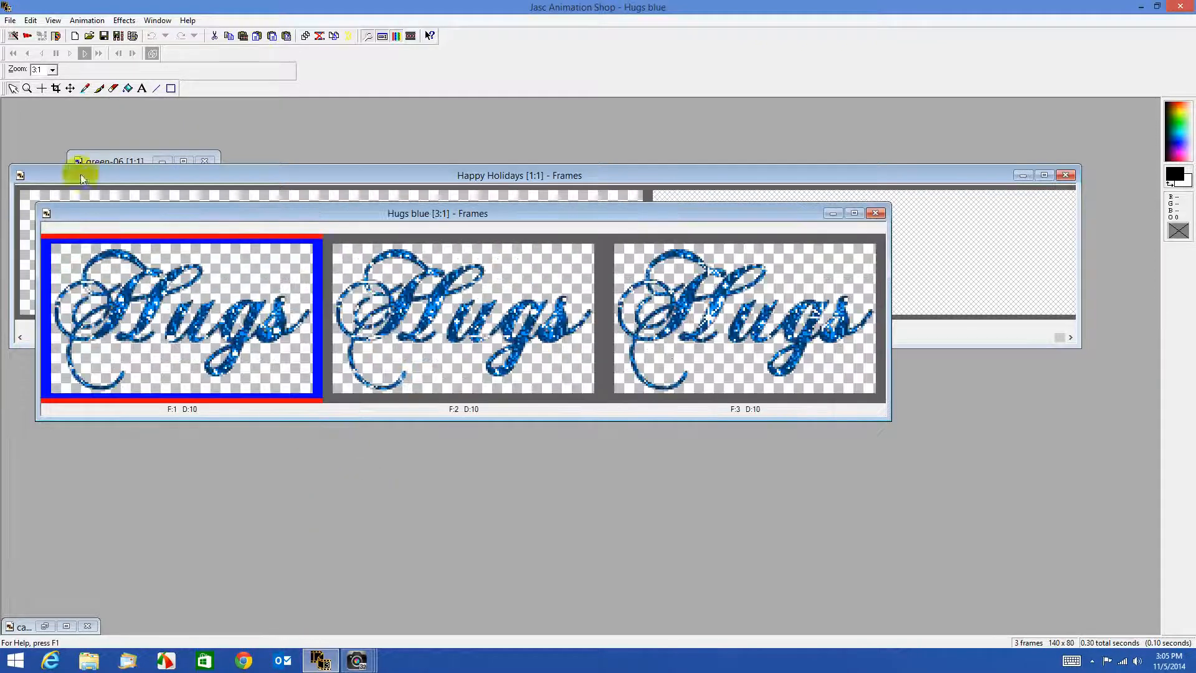
{"action": "left_click", "coordinate": [411, 37]}
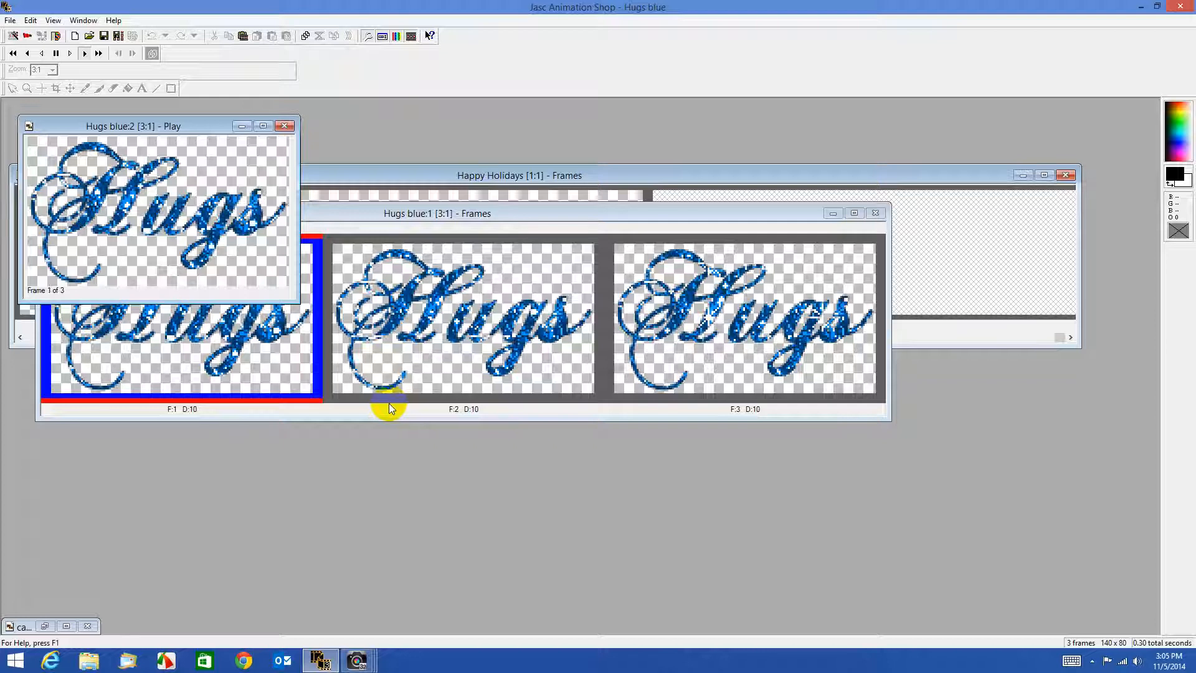
{"action": "left_click", "coordinate": [288, 127]}
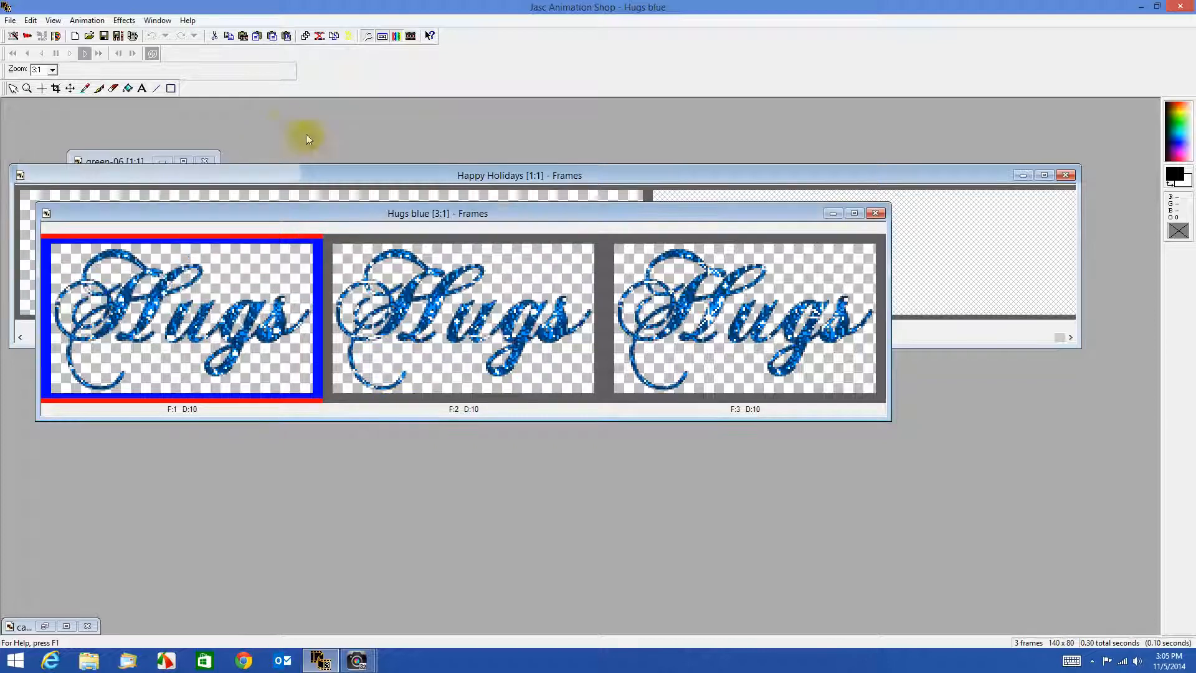
{"action": "left_click", "coordinate": [877, 213]}
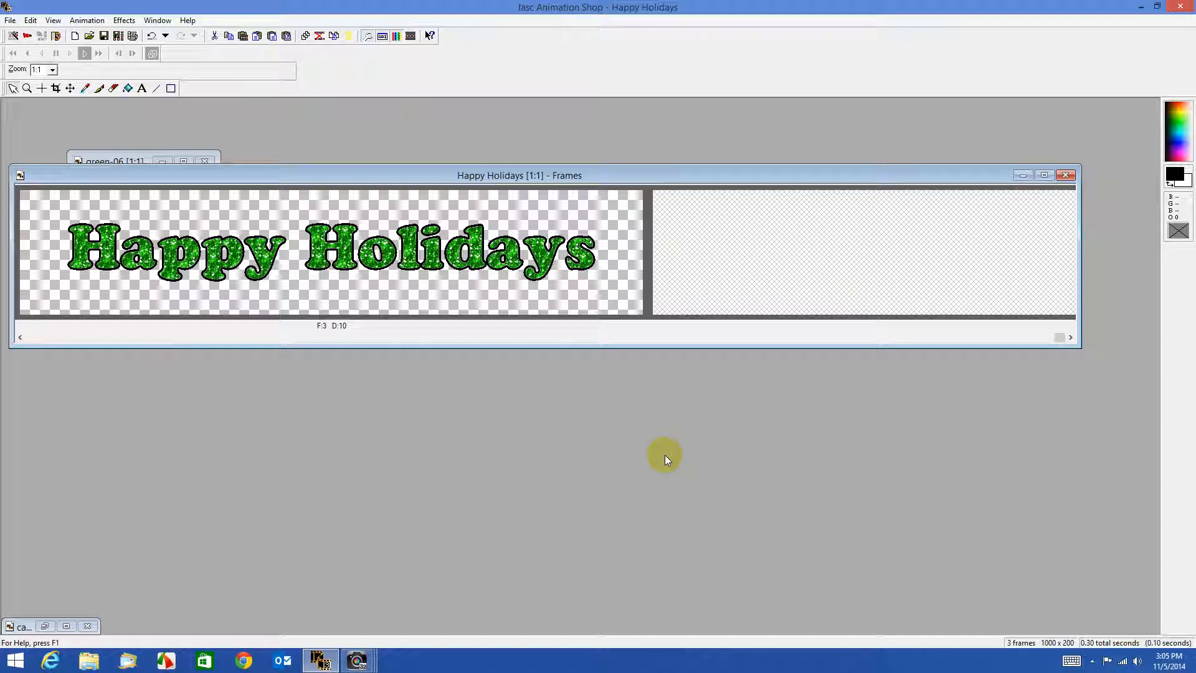